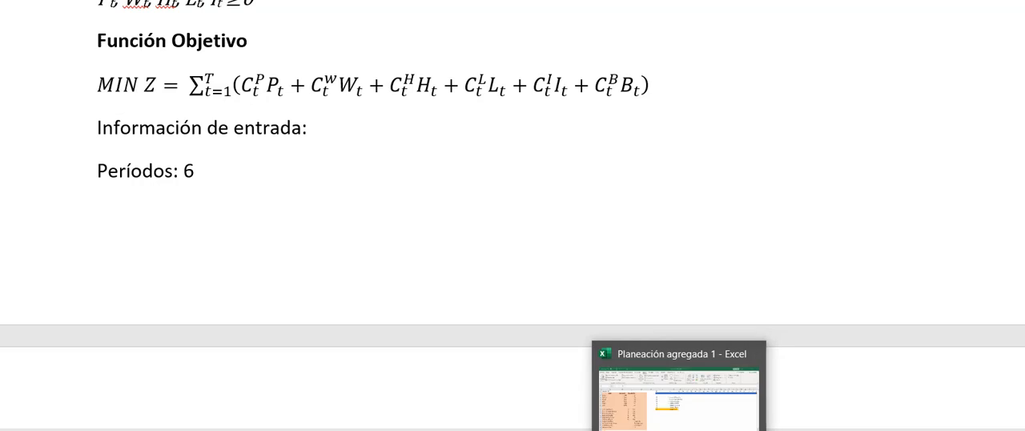
Step: Switch to the Planeación agregada 1 workbook in Excel and go to the model sheet
left_click(679, 416)
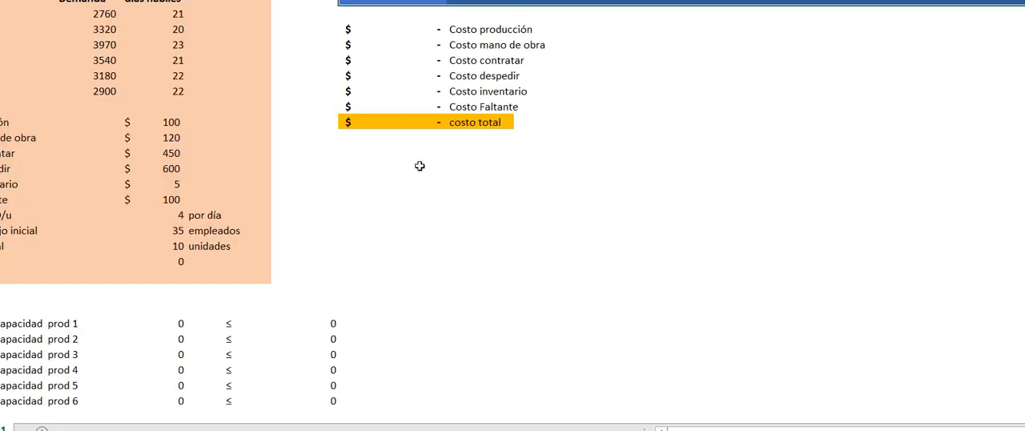
left_click_drag(353, 111, 304, 94)
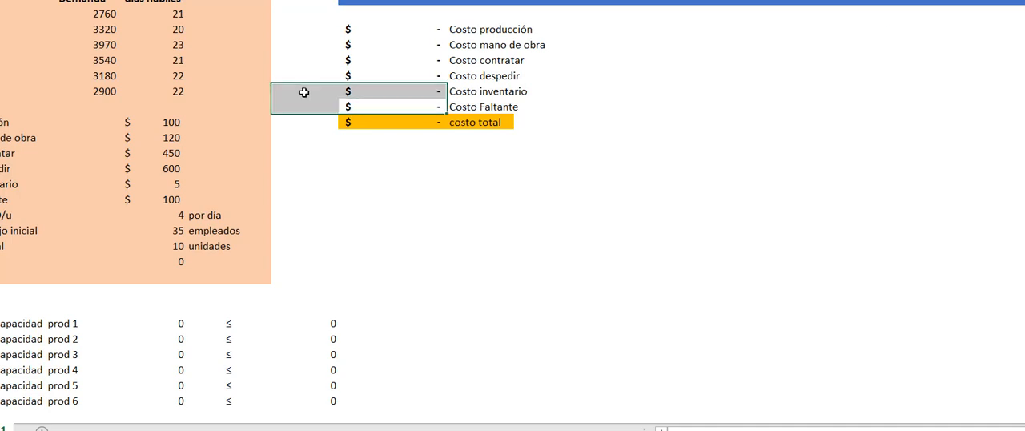
left_click(17, 7)
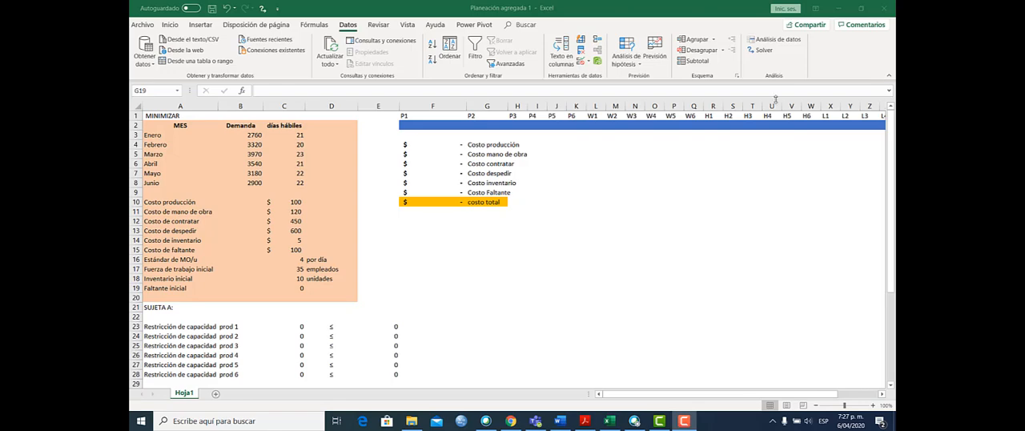
Step: Review the months Enero to Junio and the demand entered for each one in the input data table
left_click(178, 136)
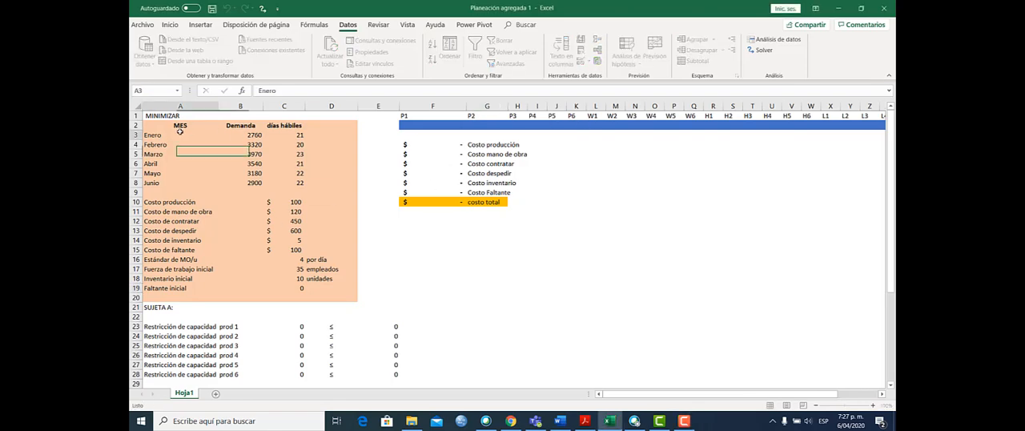
left_click(173, 184)
left_click(255, 134)
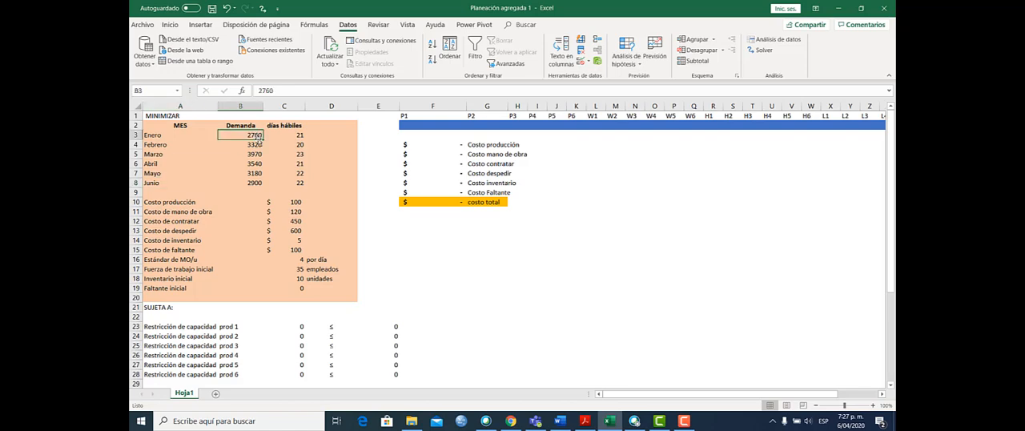
left_click(258, 144)
left_click(256, 154)
left_click(255, 164)
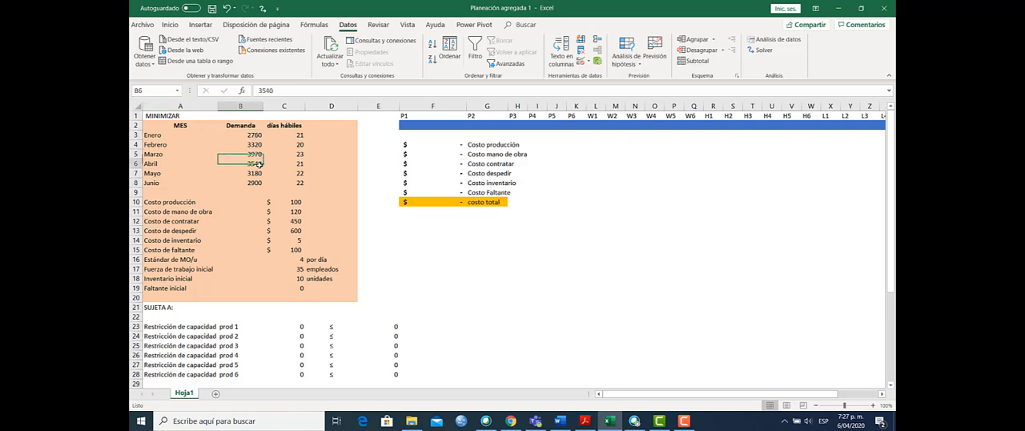
left_click(248, 173)
left_click(247, 183)
Step: Review the working days (días hábiles) of each month from Enero to Junio
left_click(287, 135)
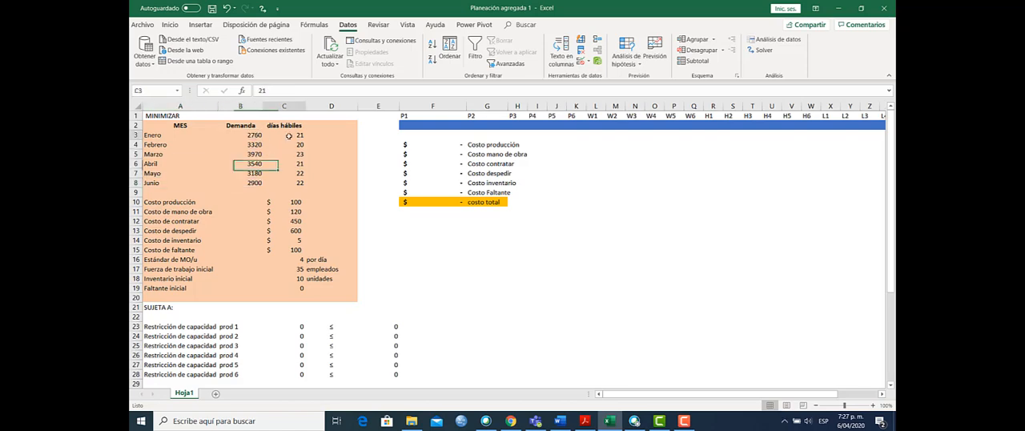
left_click(289, 144)
left_click(290, 154)
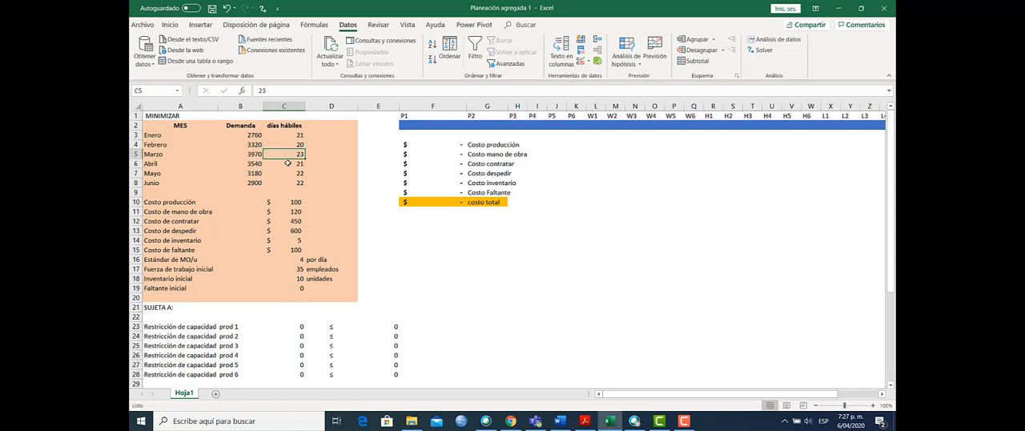
left_click(289, 164)
left_click(289, 173)
left_click(288, 183)
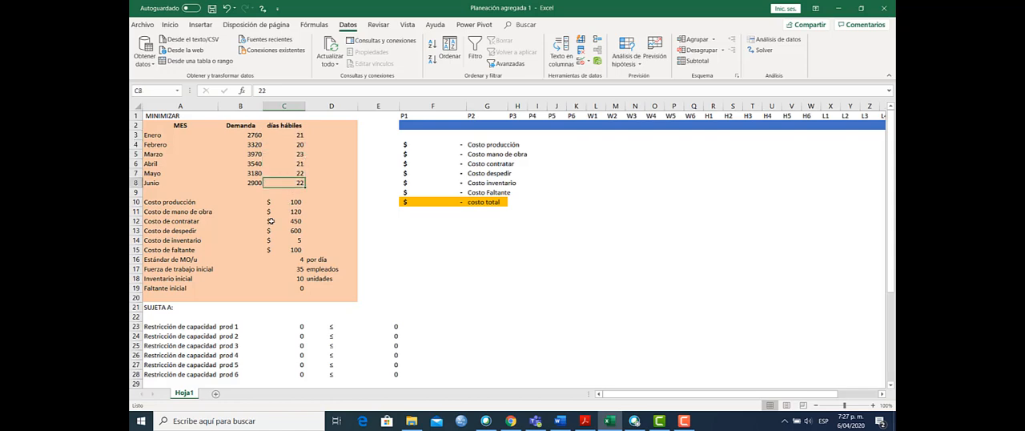
Step: Review the unit costs for production, labour and hiring in the input data
left_click(170, 205)
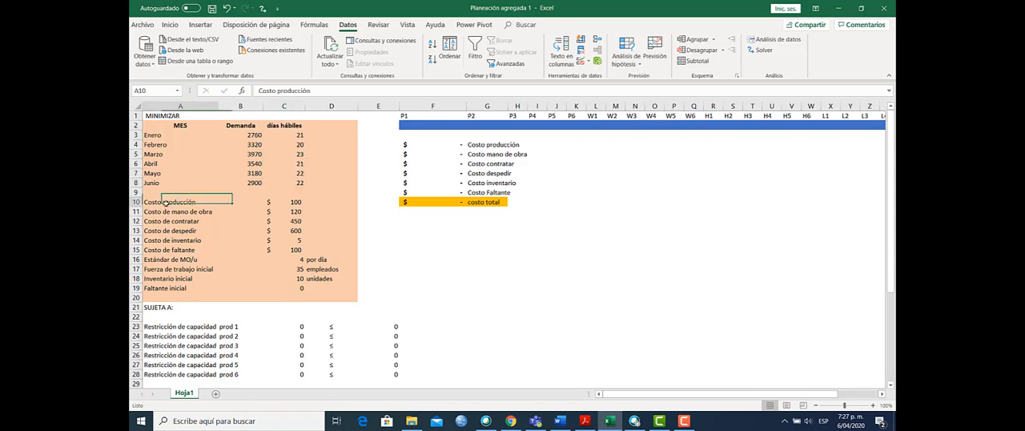
left_click(280, 203)
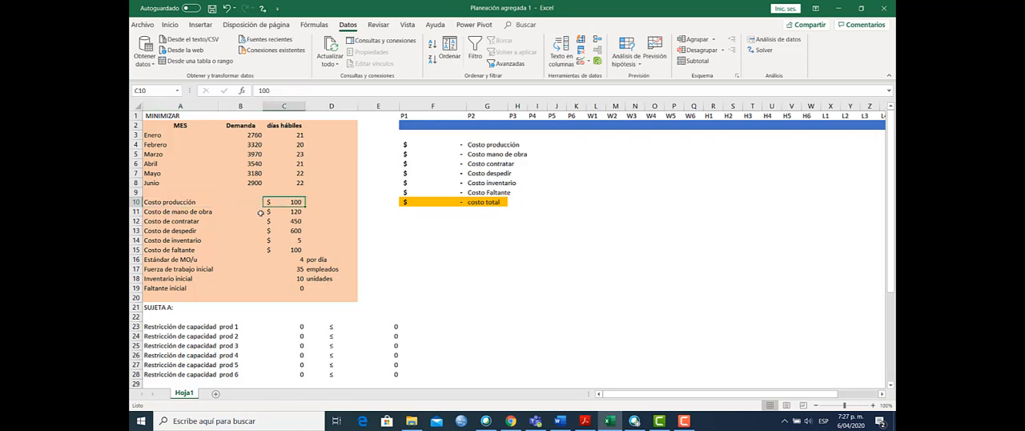
left_click(151, 211)
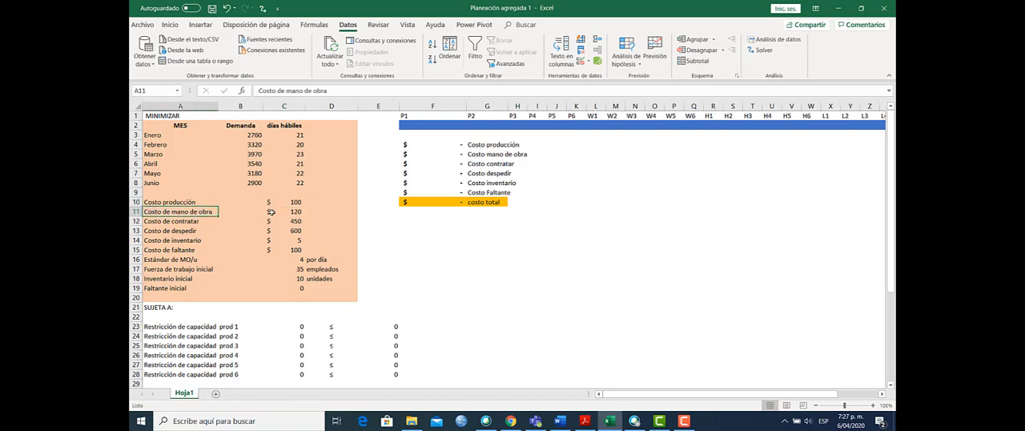
left_click_drag(279, 210, 280, 202)
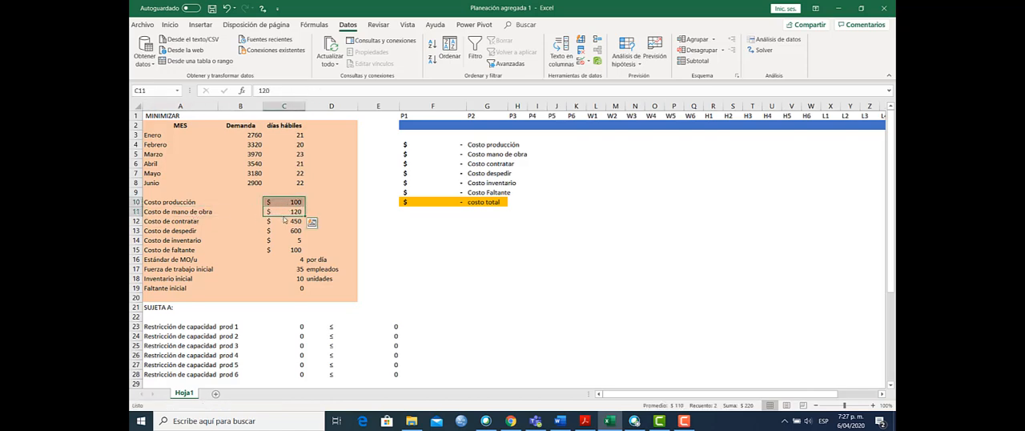
left_click(192, 221)
left_click(288, 228)
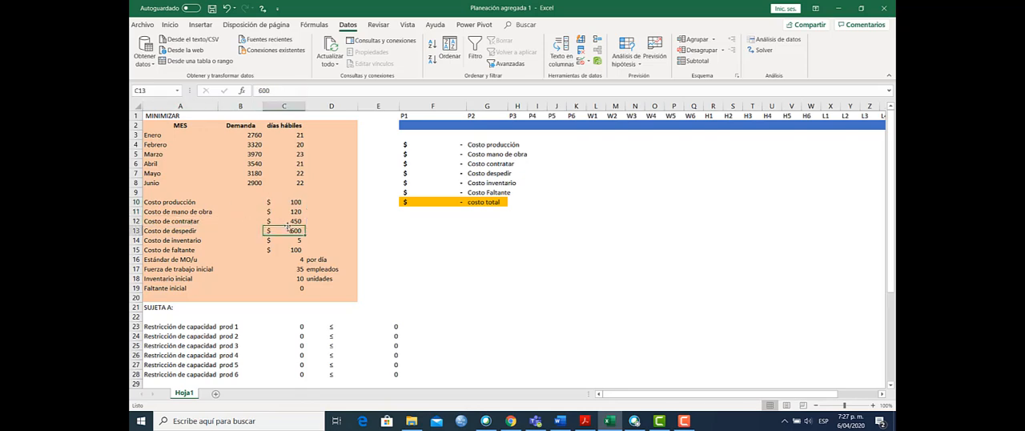
left_click(288, 223)
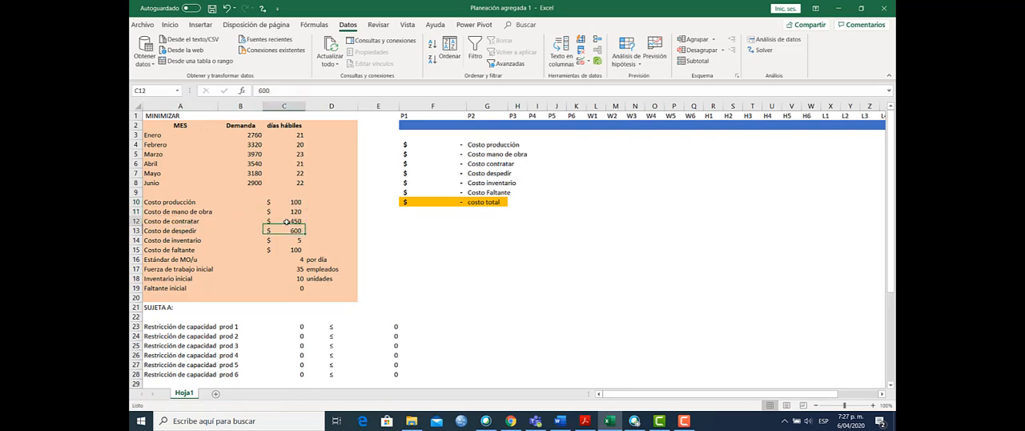
Step: Review the unit costs for firing, inventory and shortage in the input data
left_click(176, 230)
left_click(288, 230)
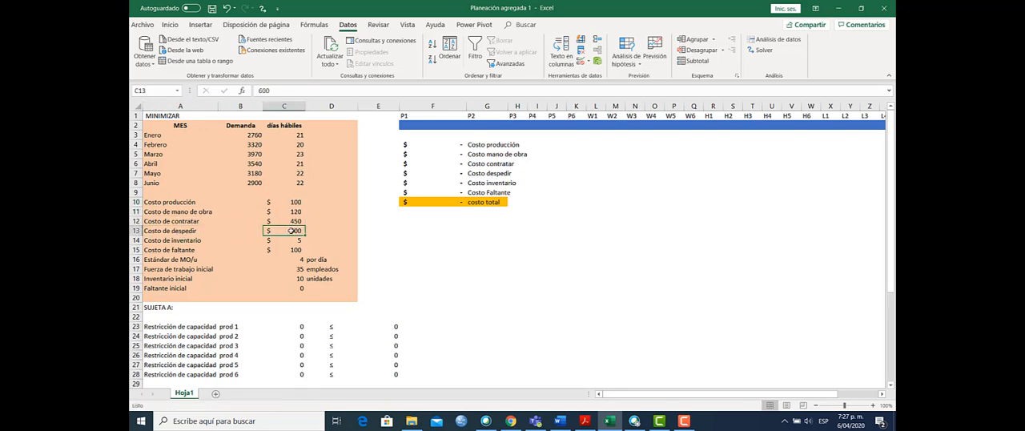
left_click(152, 242)
left_click(297, 240)
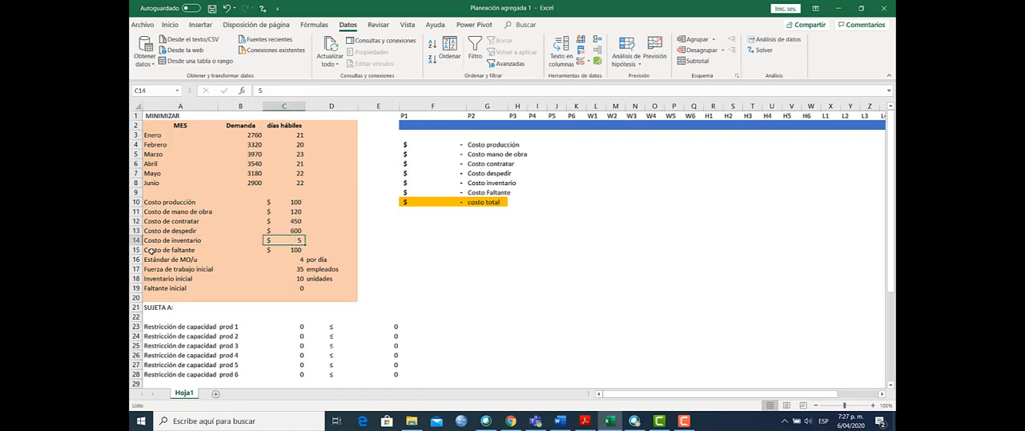
left_click(151, 251)
left_click(293, 248)
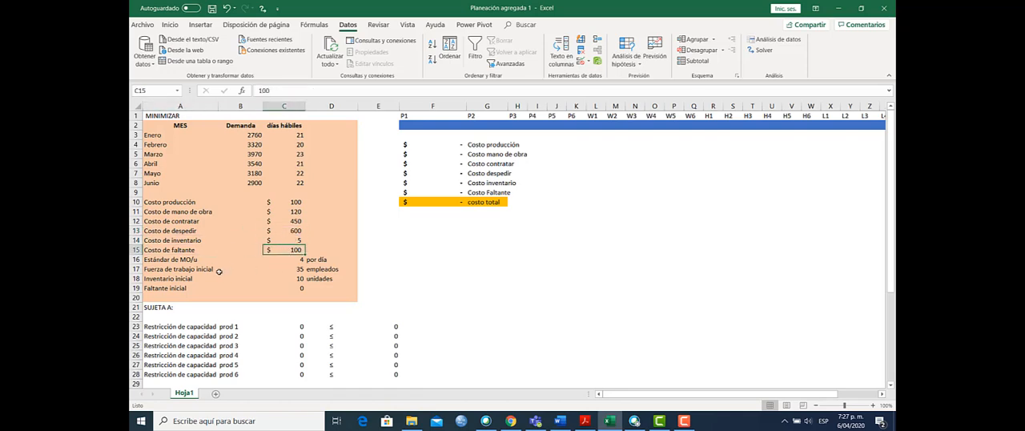
Step: Review the labour standard per unit and the initial workforce, inventory and shortage parameters
left_click(151, 259)
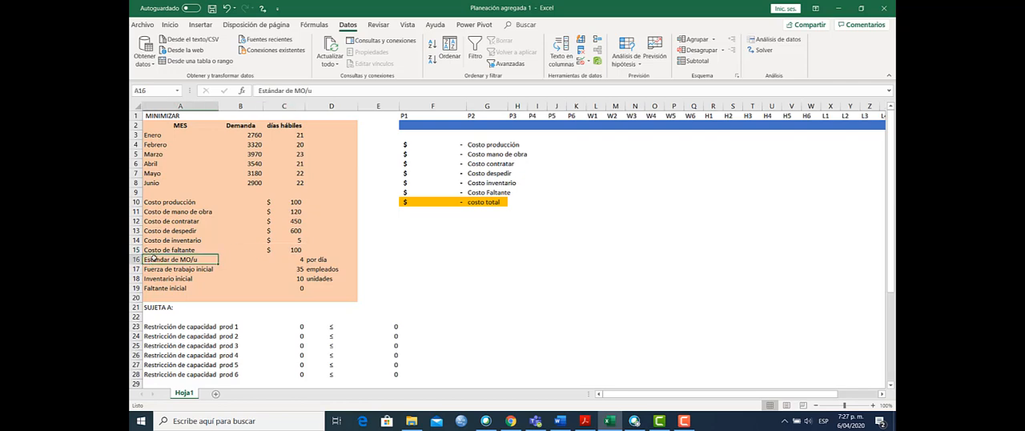
left_click(299, 260)
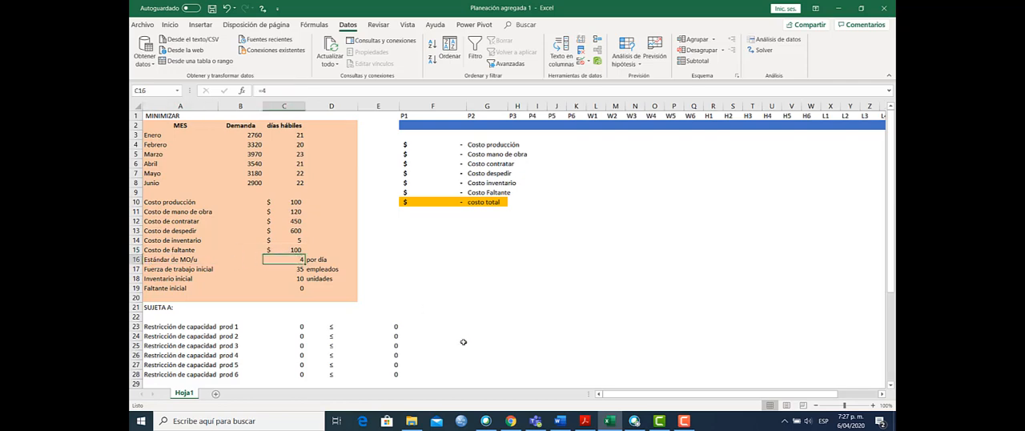
left_click(159, 270)
left_click(287, 271)
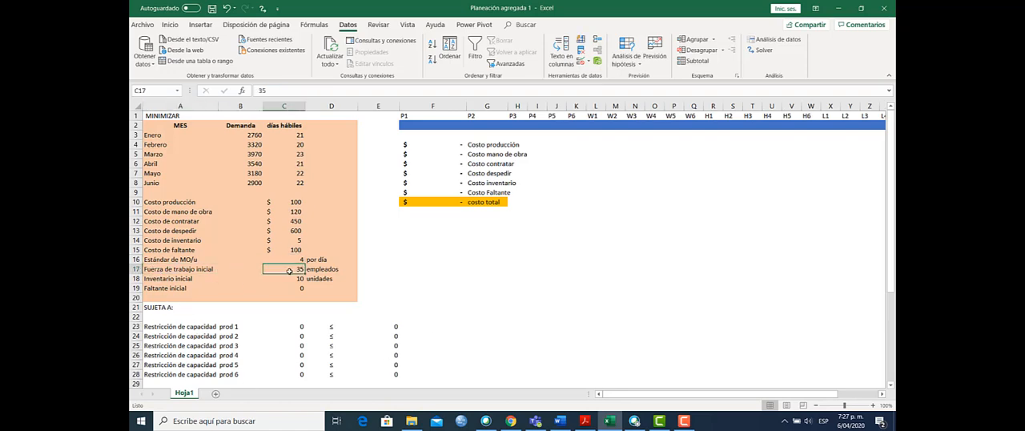
left_click(151, 280)
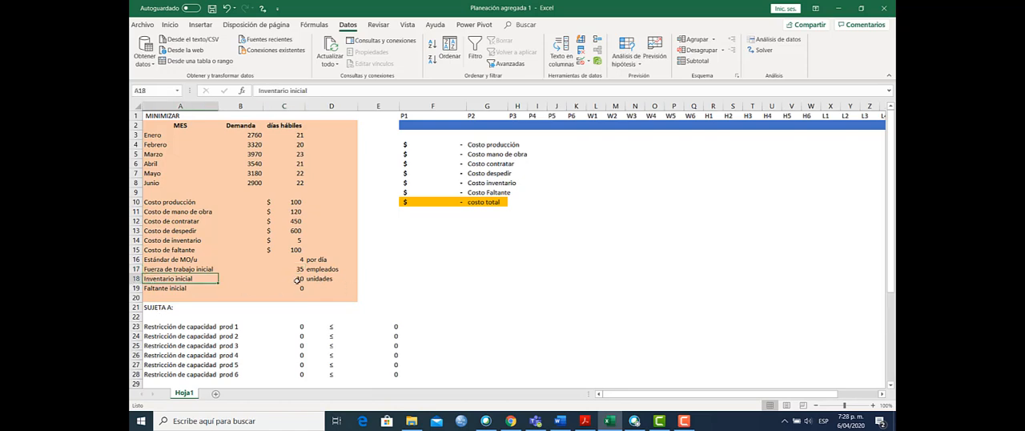
left_click(297, 280)
left_click(148, 288)
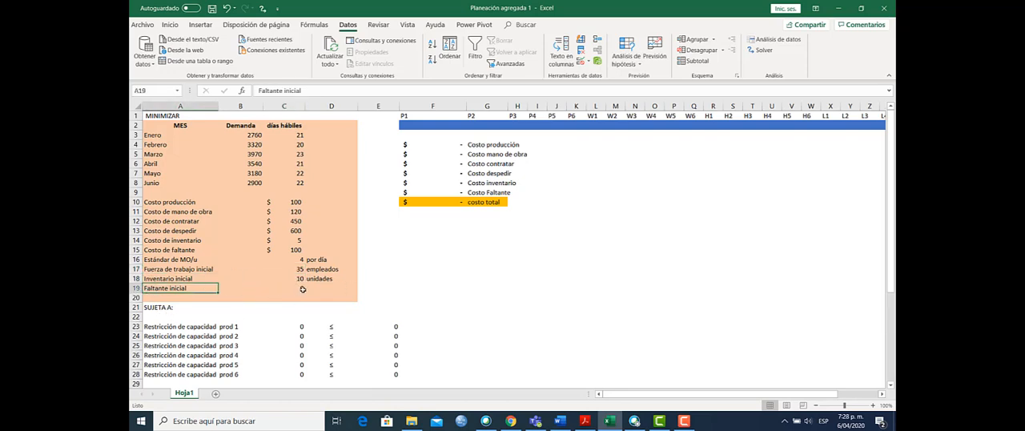
left_click(296, 289)
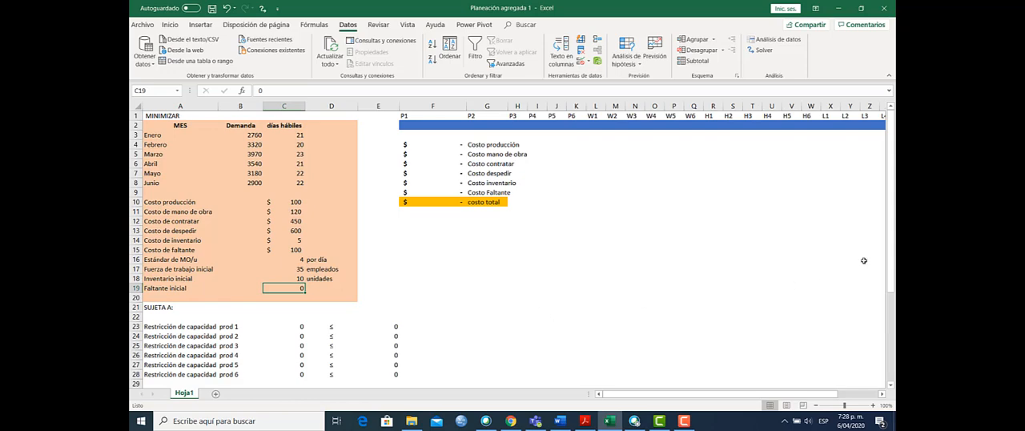
Step: Examine the decision-variable headers P1 to B6 in row 1 and the blue variable cells beneath them in row 2
left_click(883, 395)
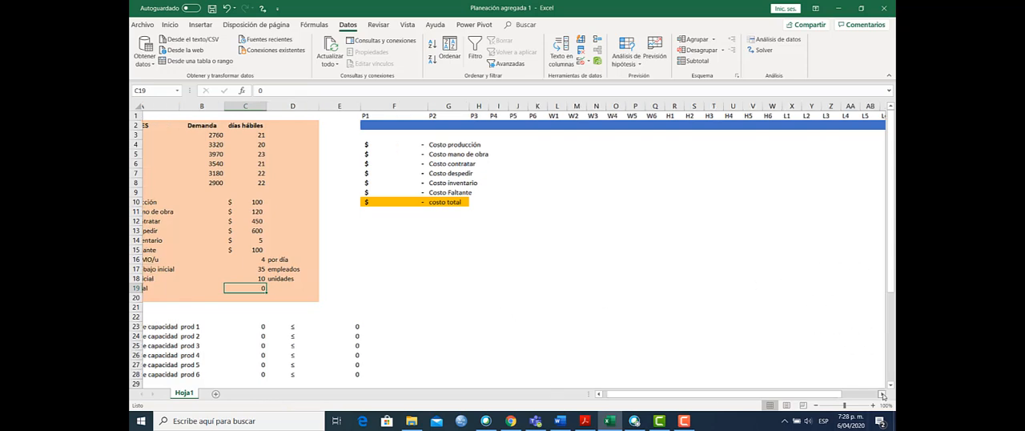
left_click(883, 395)
left_click(883, 395)
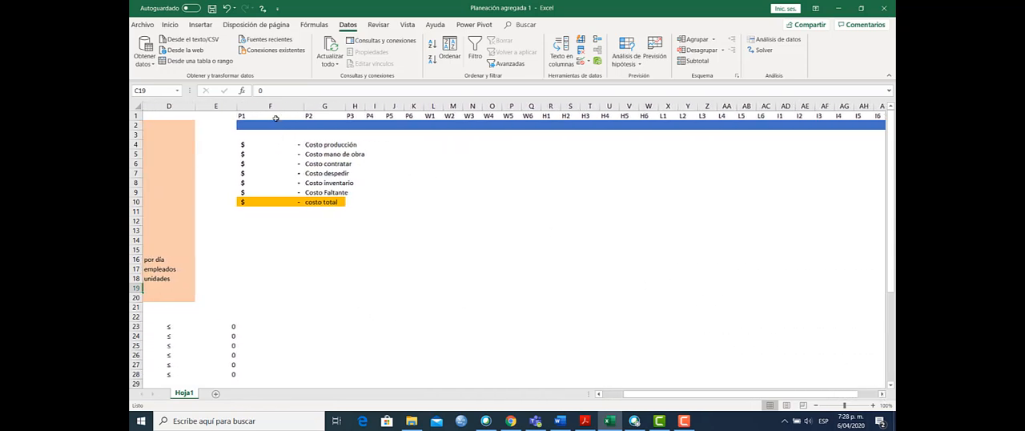
left_click_drag(275, 115, 791, 117)
left_click_drag(836, 396, 783, 395)
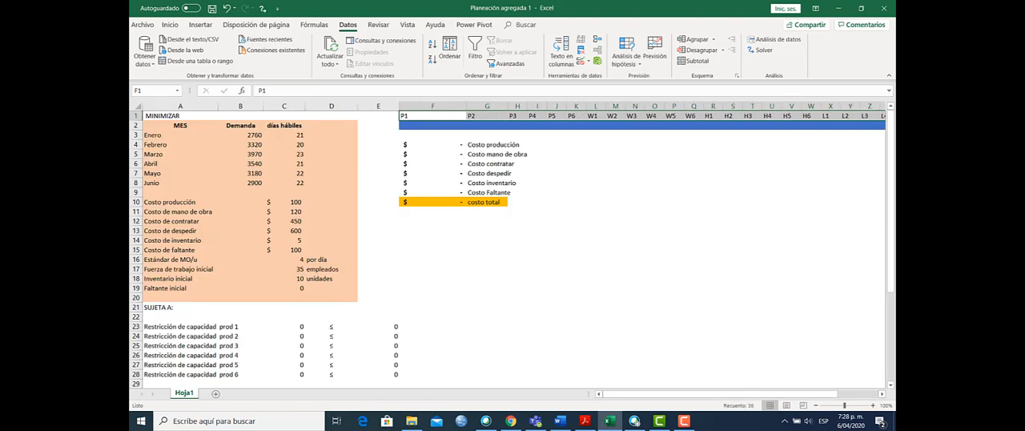
left_click_drag(758, 395, 801, 396)
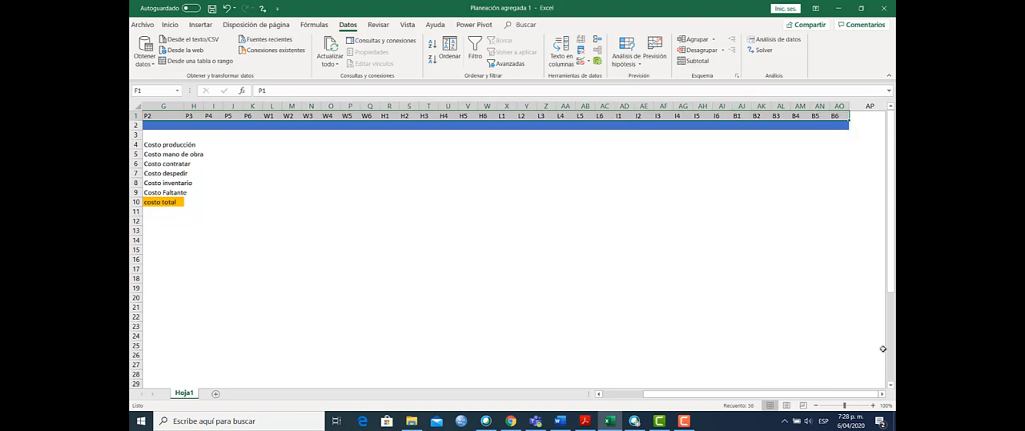
left_click_drag(872, 395, 844, 395)
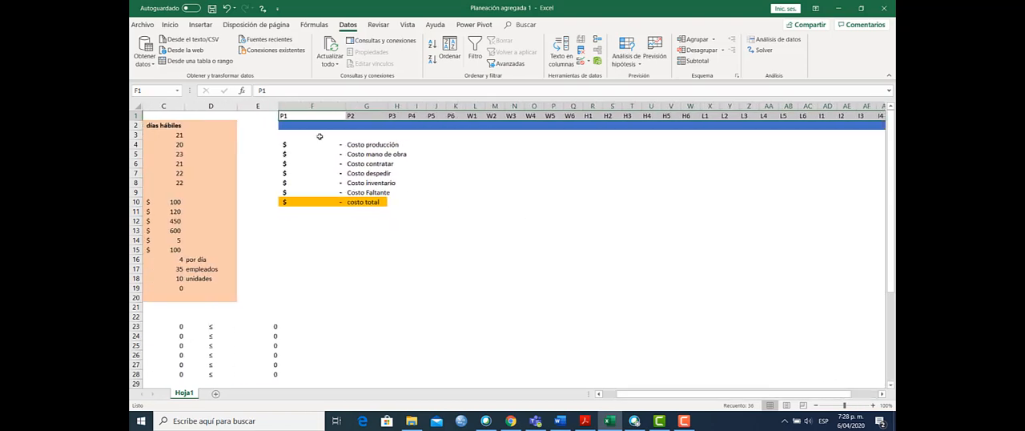
left_click_drag(292, 126, 805, 127)
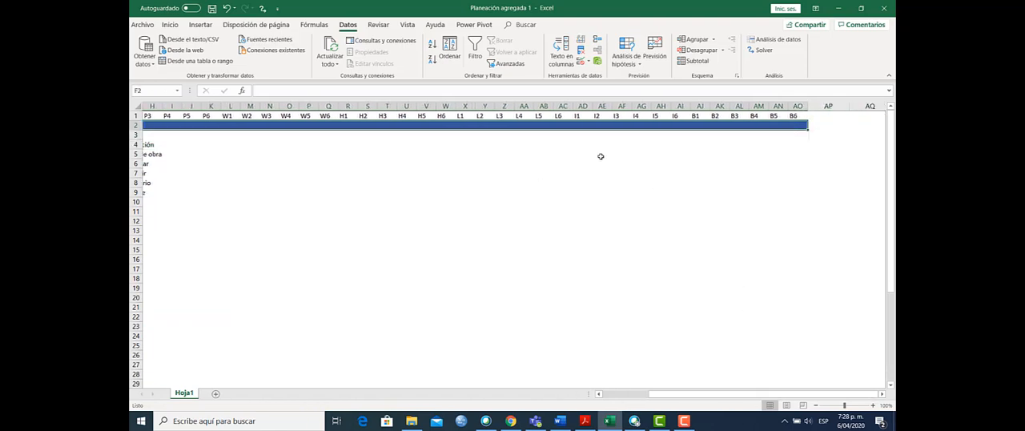
left_click_drag(660, 393, 638, 401)
Step: Examine the production cost formula in F4 and trace its references to the production variables and the unit production cost
left_click(321, 145)
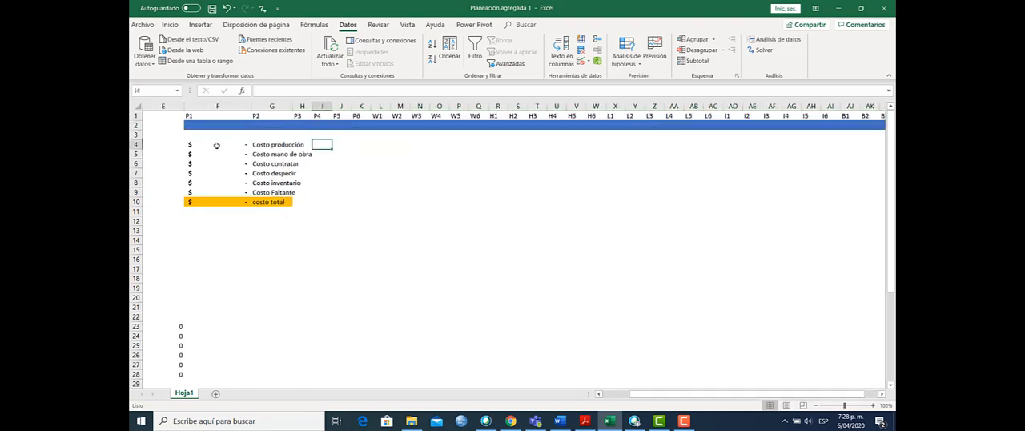
left_click(220, 145)
left_click(302, 91)
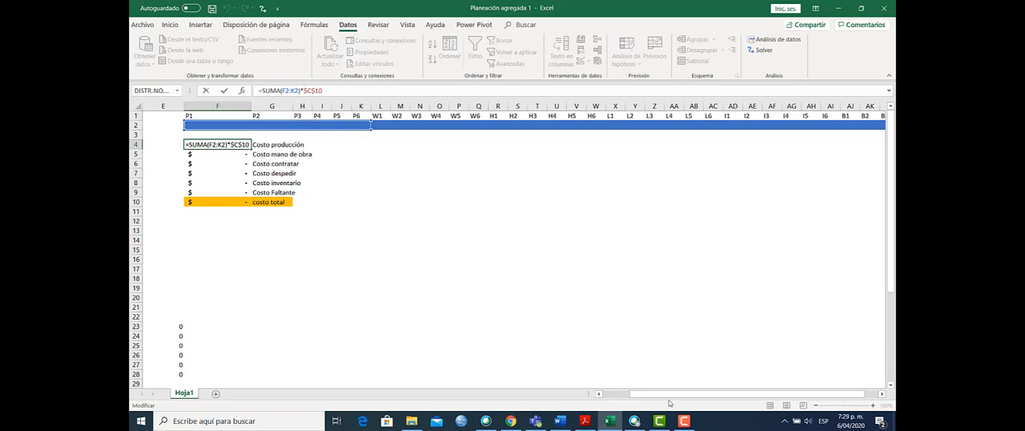
left_click_drag(663, 394, 635, 394)
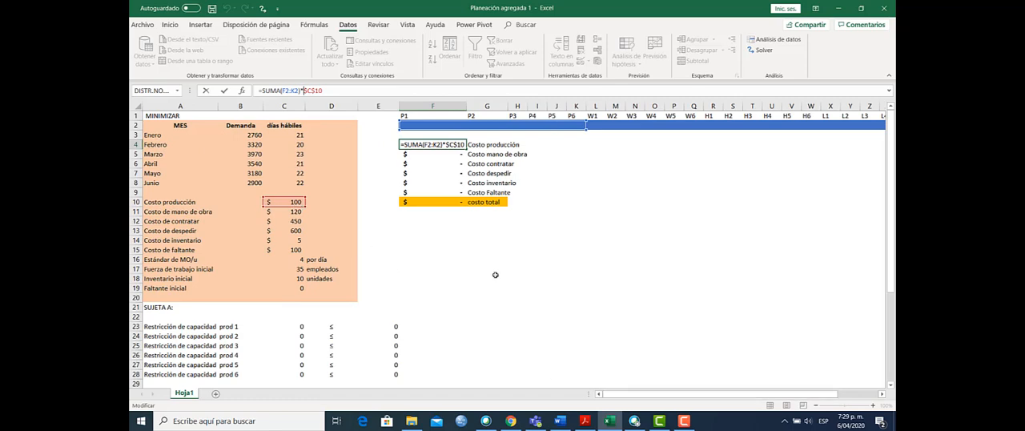
key("Return")
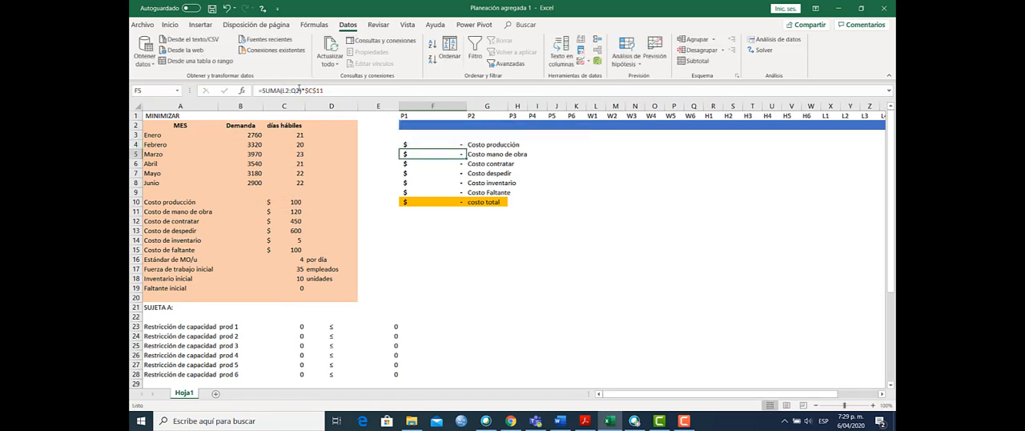
Step: Examine the labour and hiring cost formulas in F5 and F6, tracing the variables and unit costs they reference
left_click(299, 90)
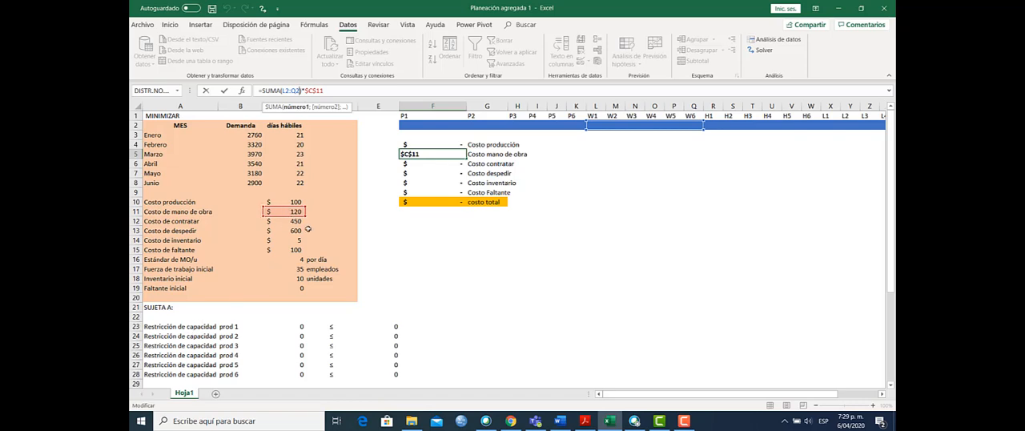
key("Return")
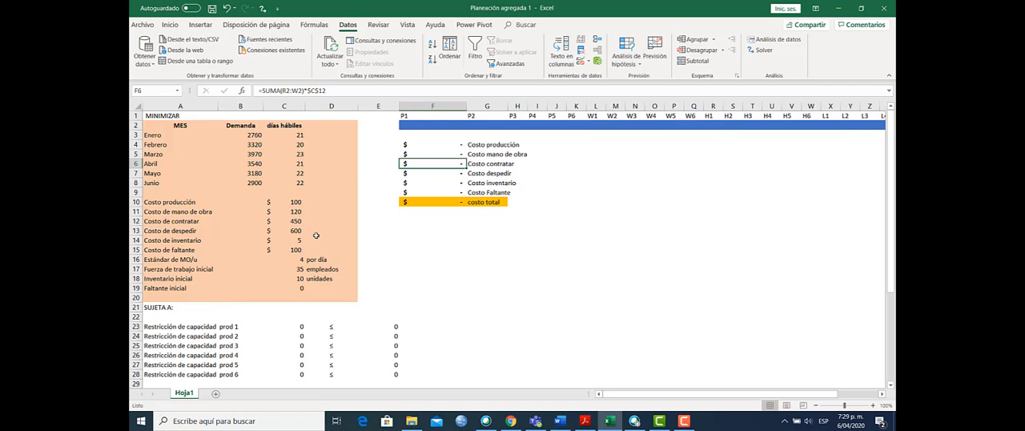
key("F2")
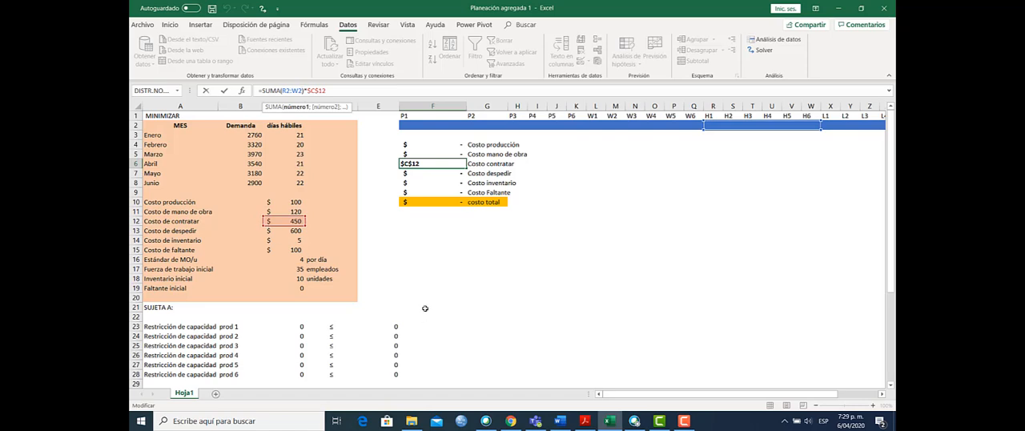
key("Return")
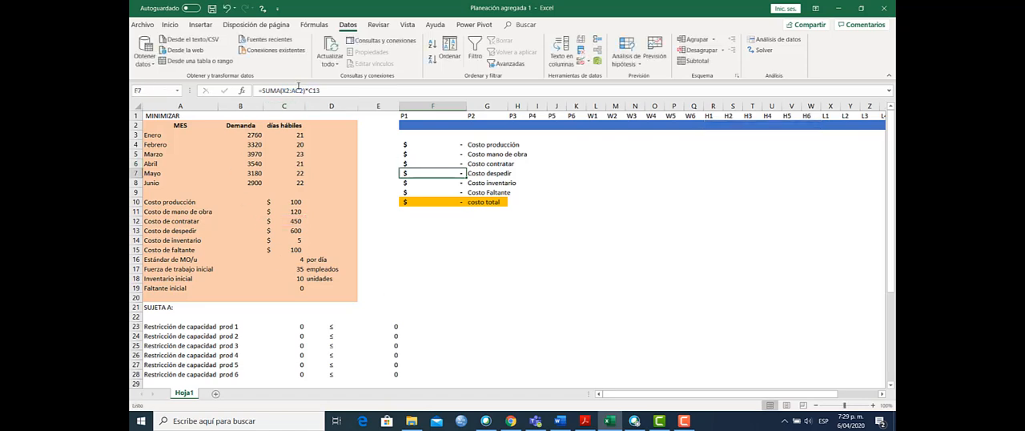
Step: Examine the firing, inventory and shortage cost formulas in F7 to F9, tracing the variables and unit costs they reference
left_click(298, 89)
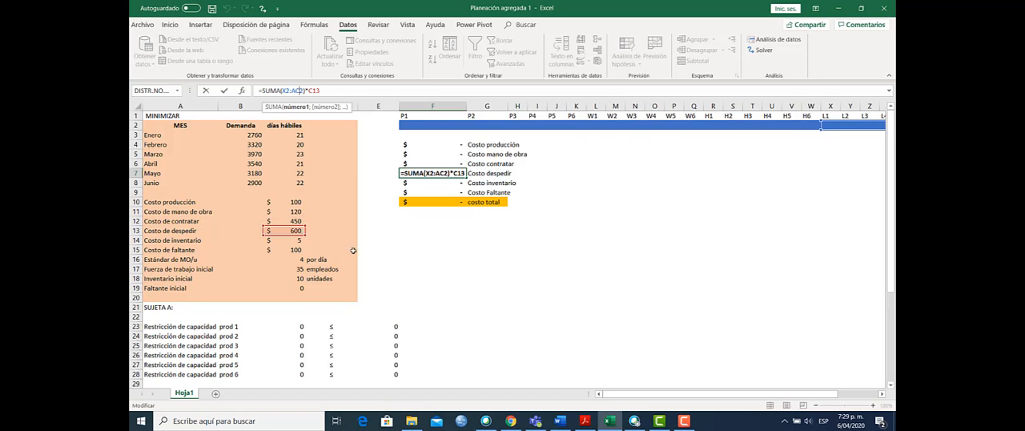
key("Return")
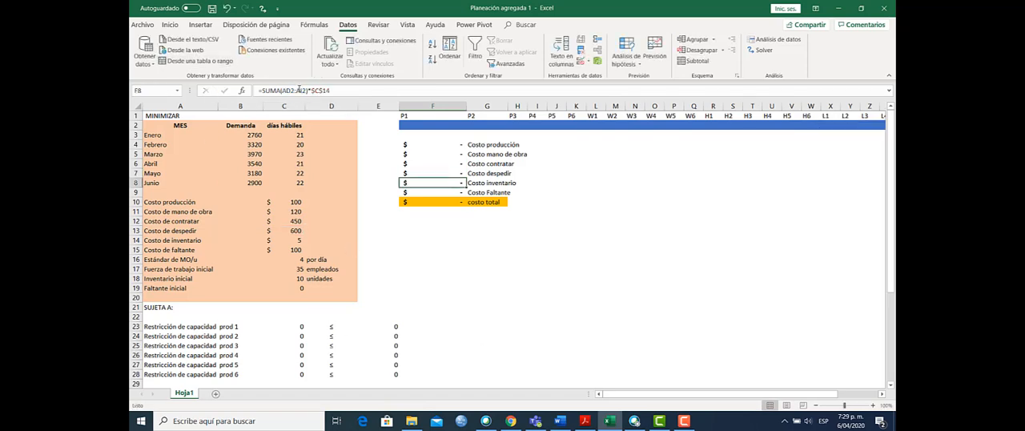
left_click(298, 89)
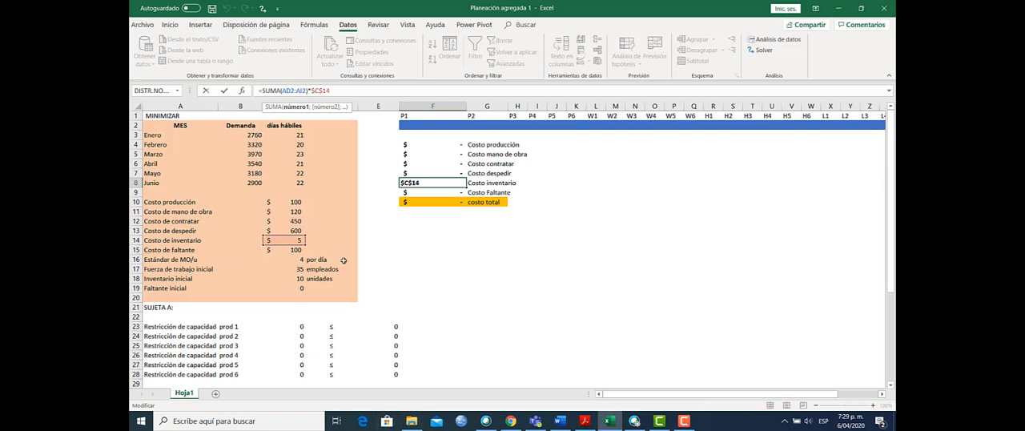
key("Return")
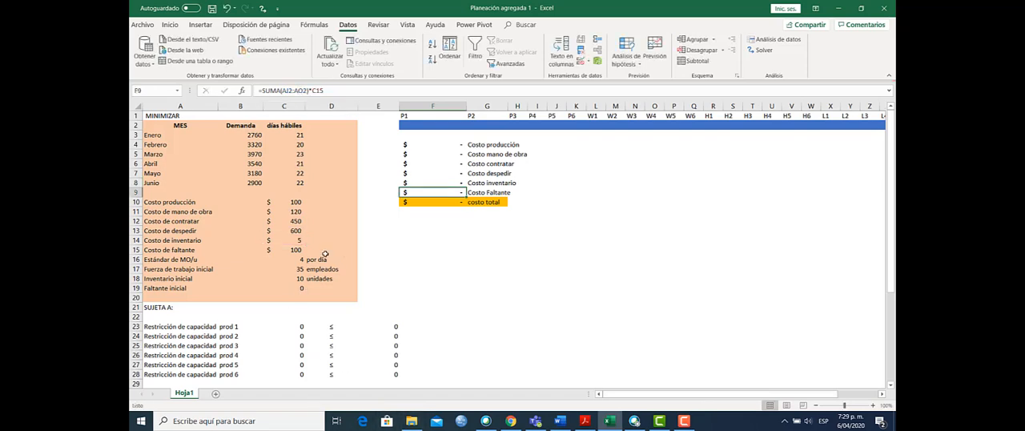
left_click(300, 89)
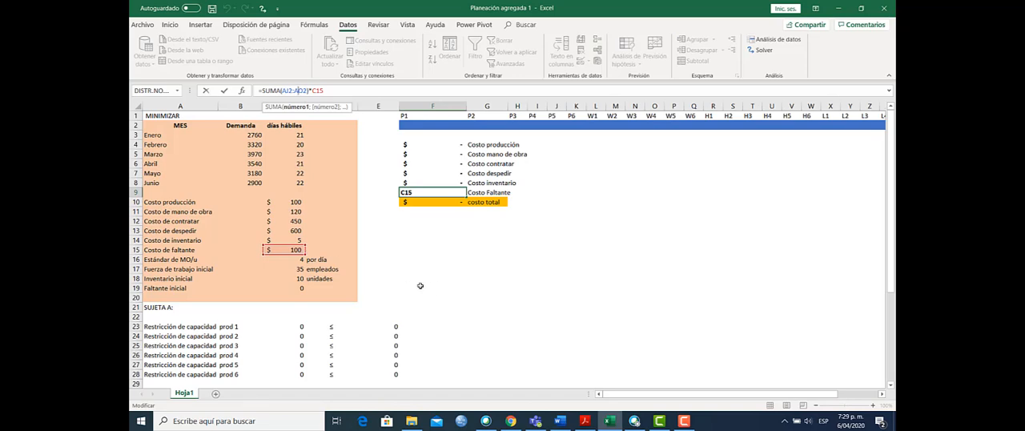
key("Return")
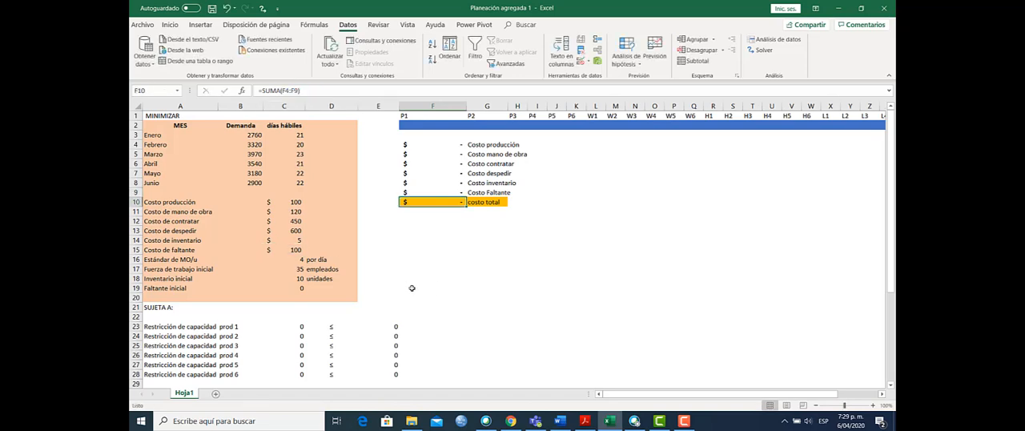
Step: Review the labour standard, initial workforce and initial inventory parameters in C16 to C18
key("Down")
key("Down")
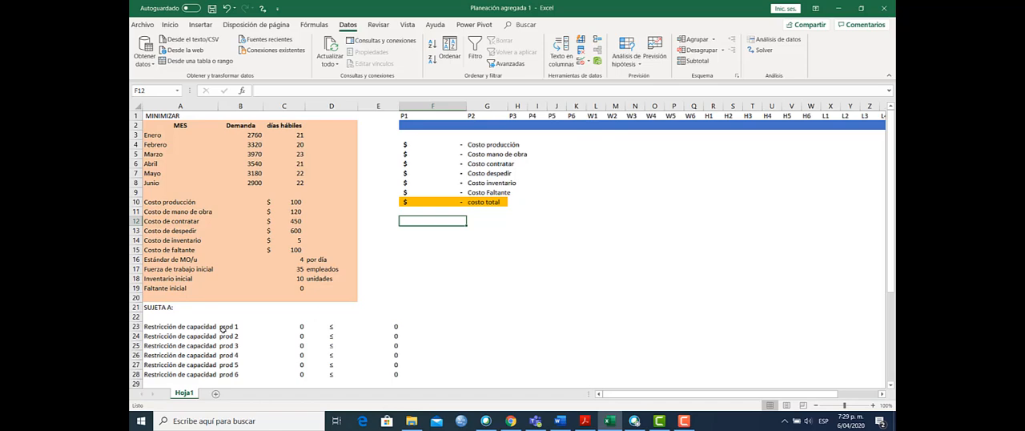
left_click(296, 258)
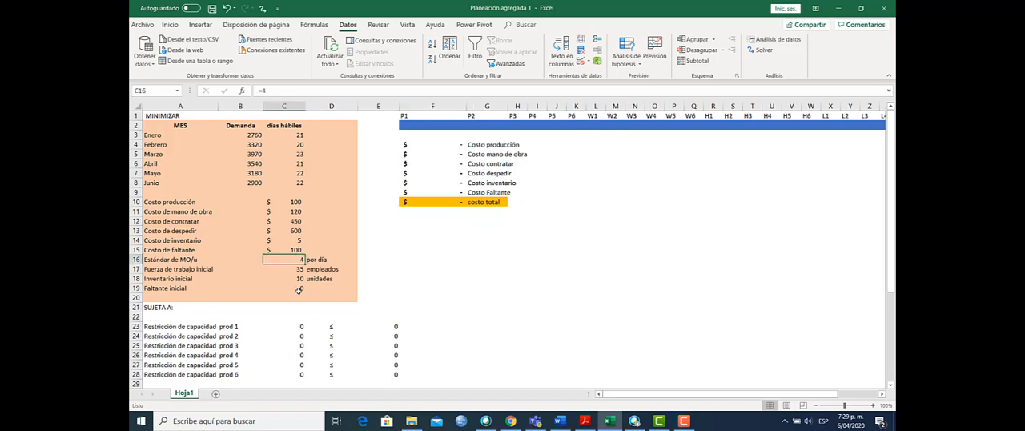
key("Down")
key("Down")
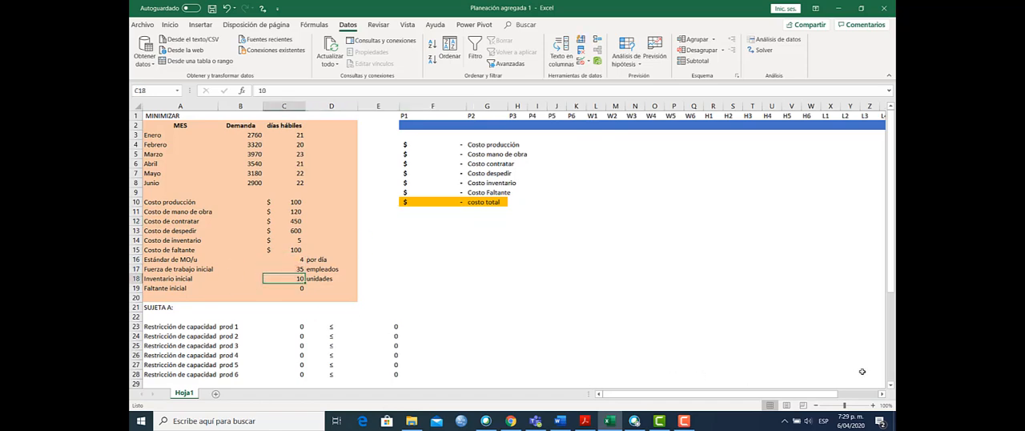
Step: Examine the total cost formula in F10 and the range of cost cells it adds up
left_click_drag(891, 288, 893, 258)
mouse_move(895, 293)
left_mouse_down()
mouse_move(895, 332)
mouse_move(893, 299)
left_mouse_up()
left_click(433, 192)
double_click(433, 191)
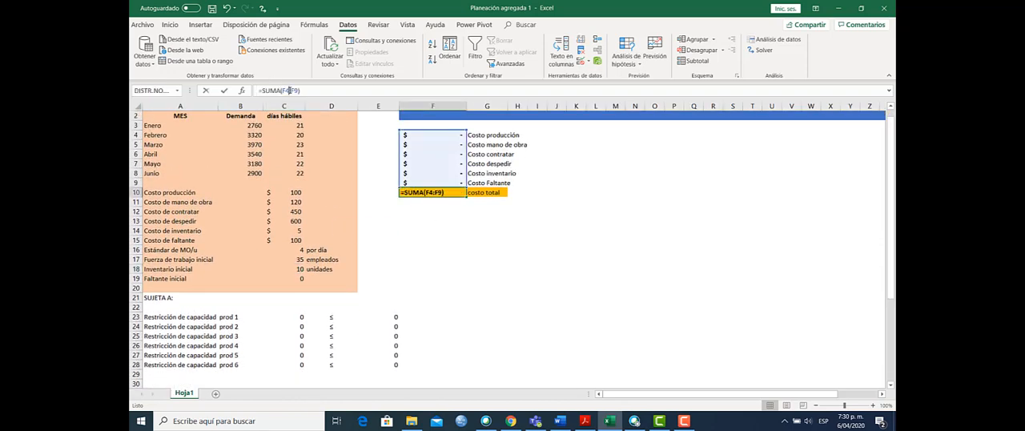
key("Return")
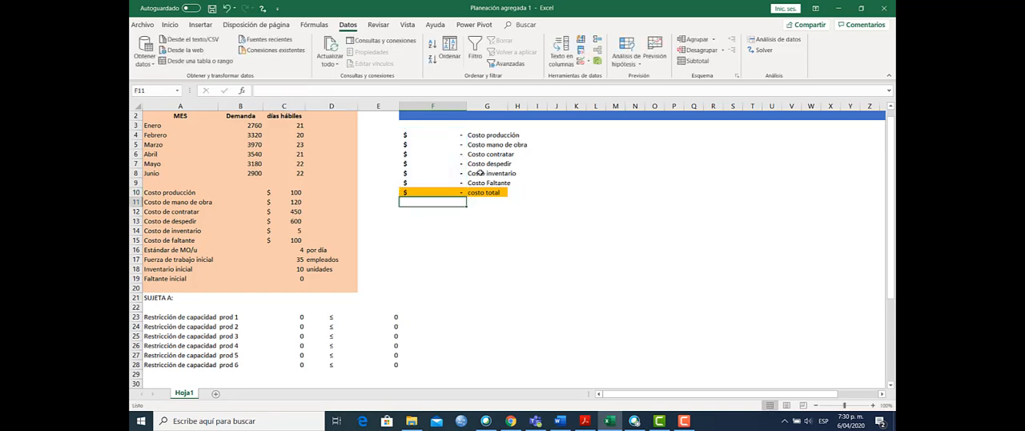
left_click(447, 190)
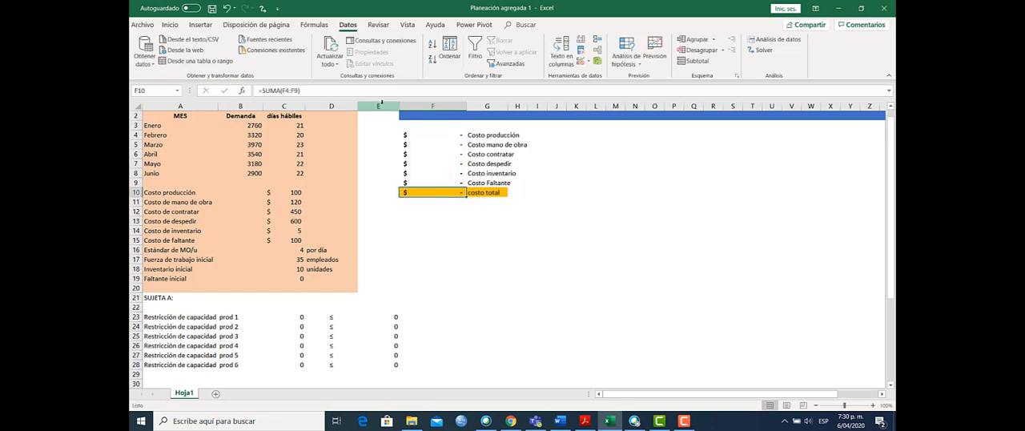
Step: Look over the capacity, workforce and inventory-balance constraints under SUJETA A, and check the first capacity constraint's cell C23
left_click(147, 316)
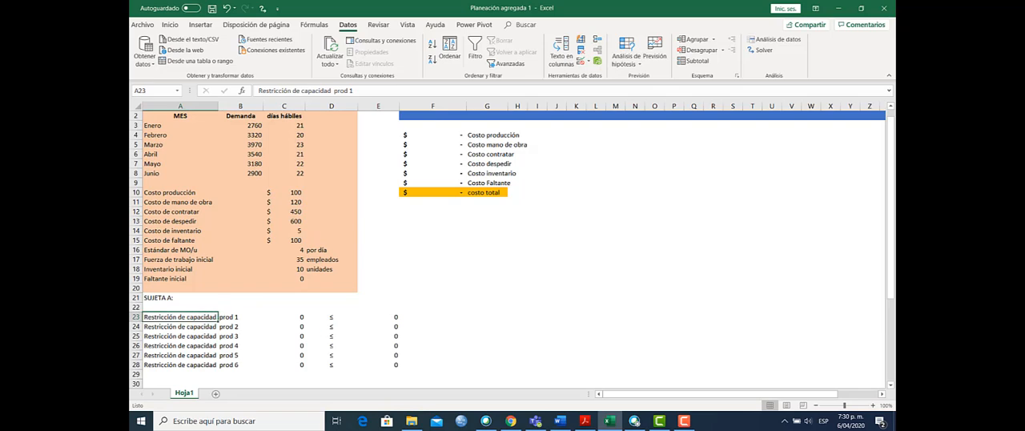
scroll(891, 387, "down", 5)
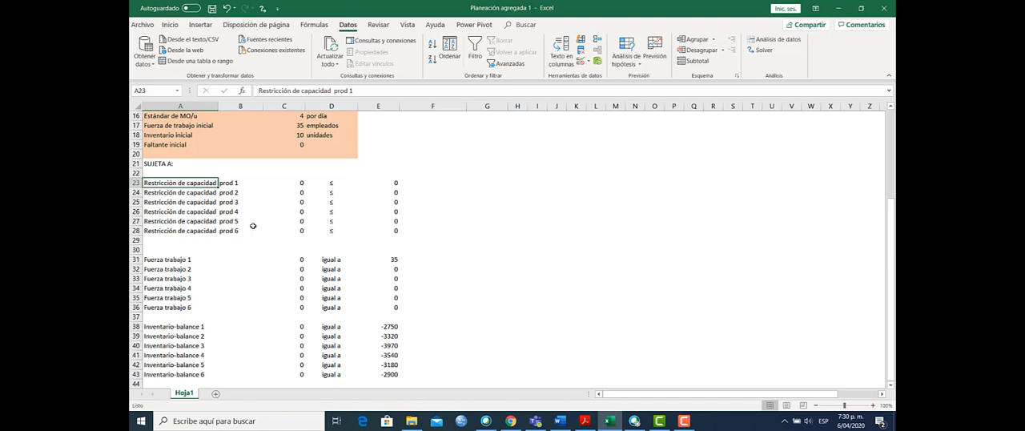
left_click(290, 182)
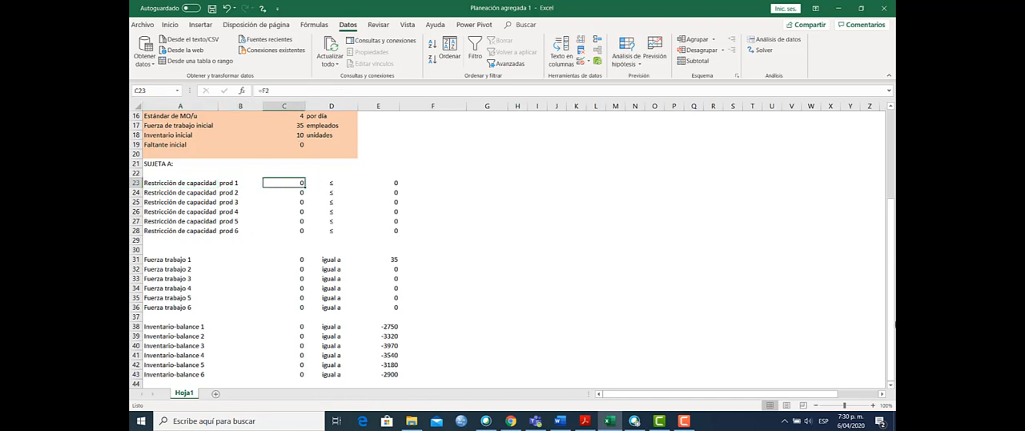
left_click_drag(891, 302, 891, 209)
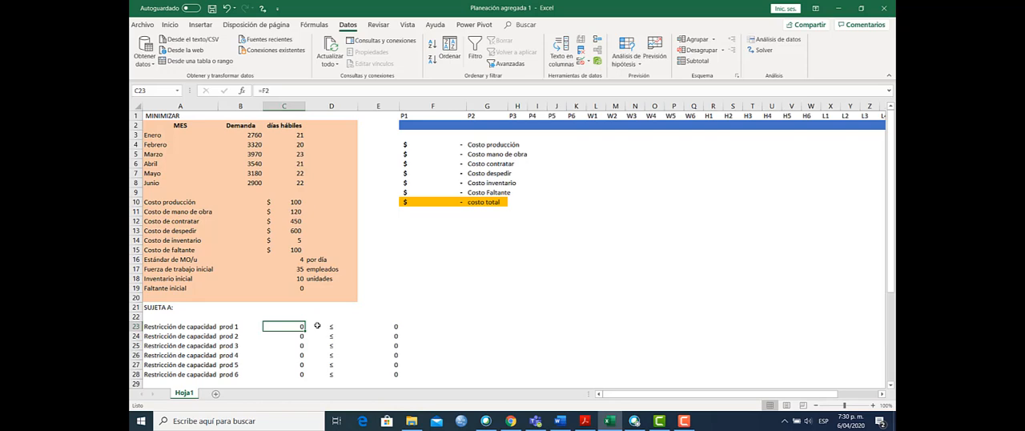
Step: Trace the left-hand formulas of the first three capacity constraints in C23 to C25 to their production variables
key("Down")
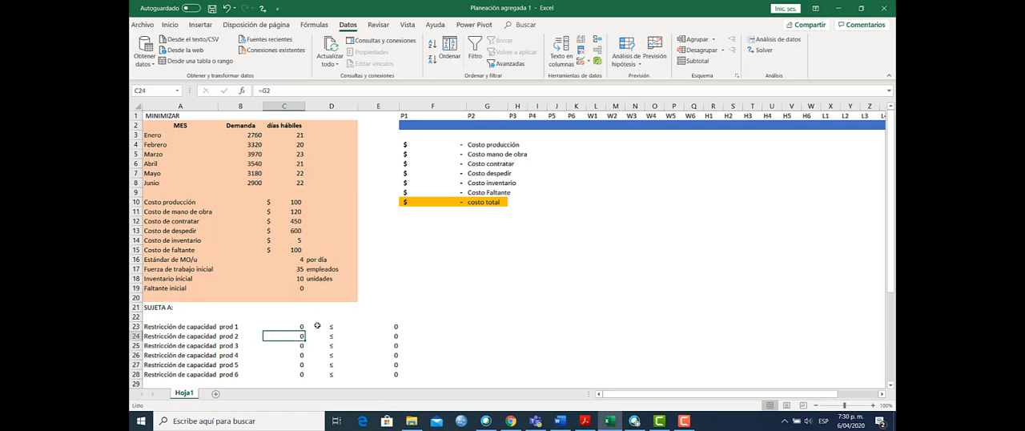
key("F2")
key("Return")
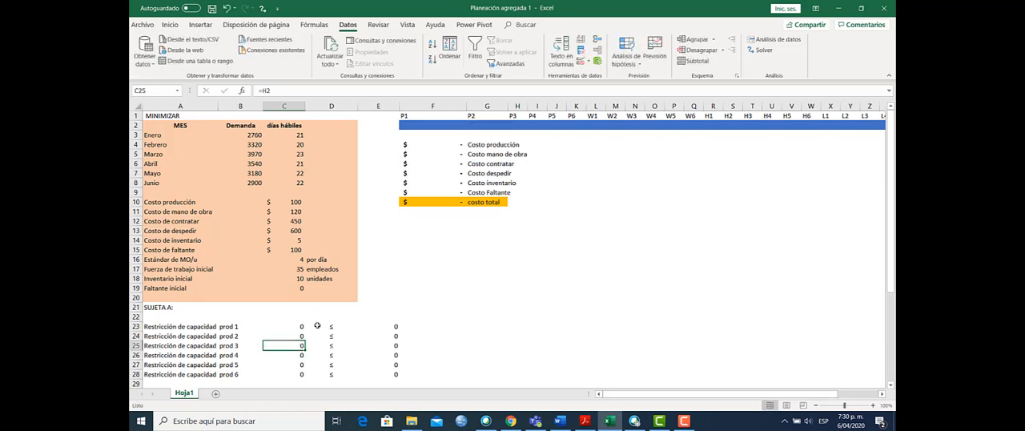
key("F2")
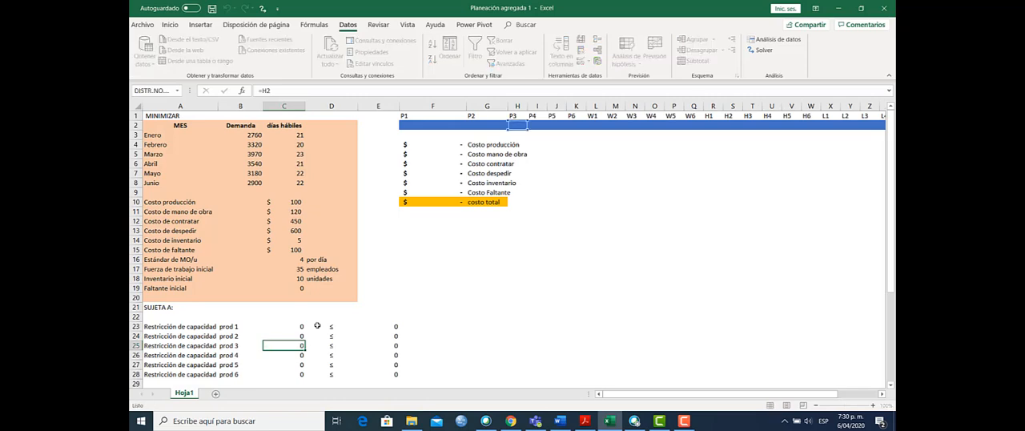
key("Return")
left_click(385, 325)
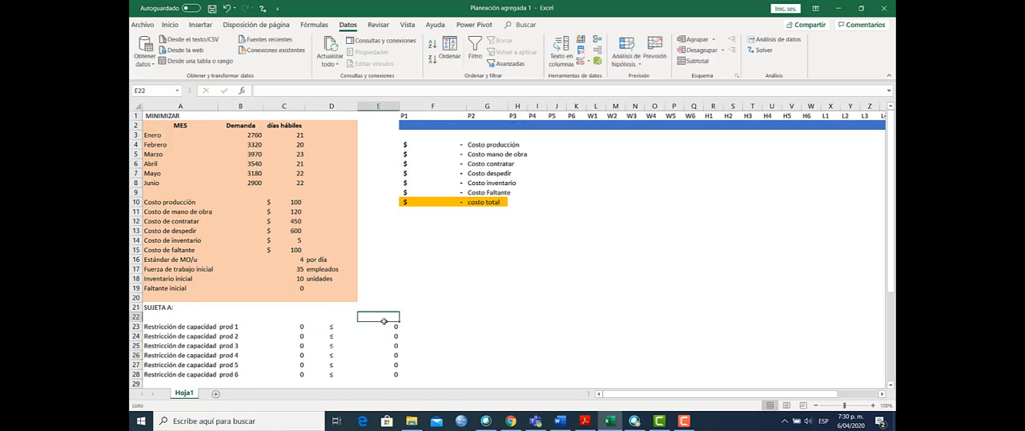
left_click(297, 325)
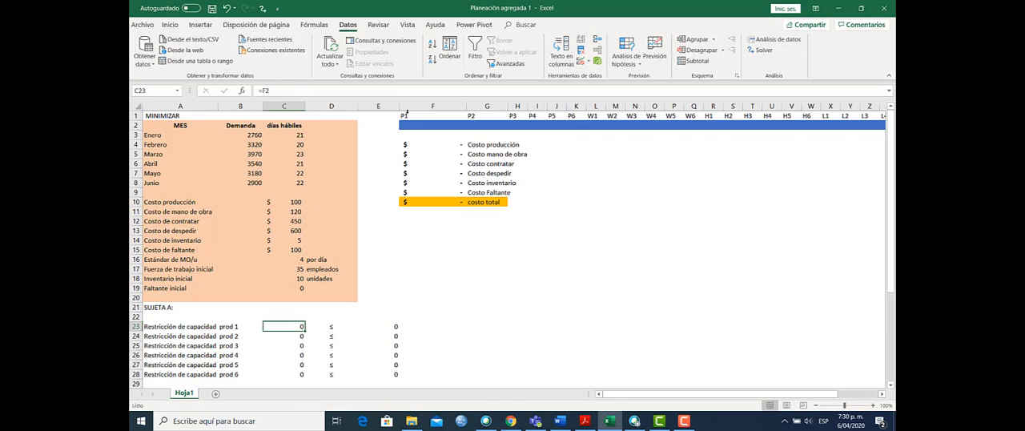
key("F2")
key("Return")
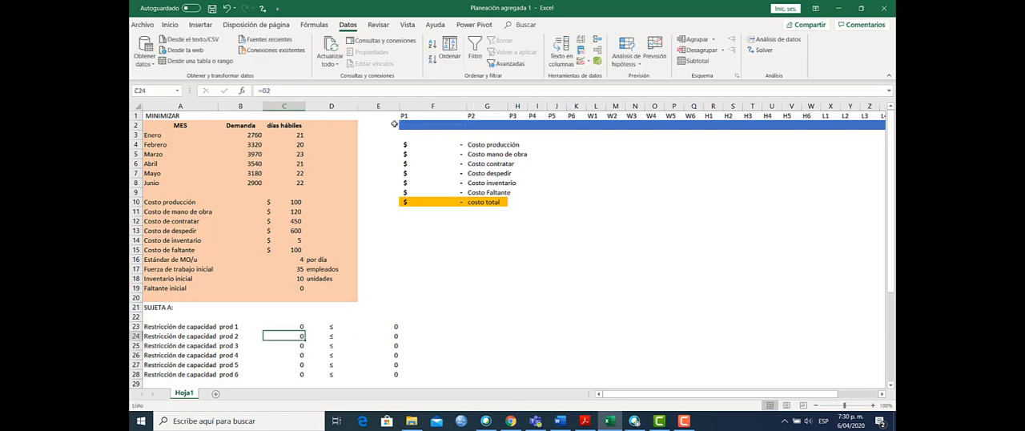
Step: Examine the right-hand formula of the first capacity constraint in E23, tracing the labour standard, W1 and January working days
left_click(379, 324)
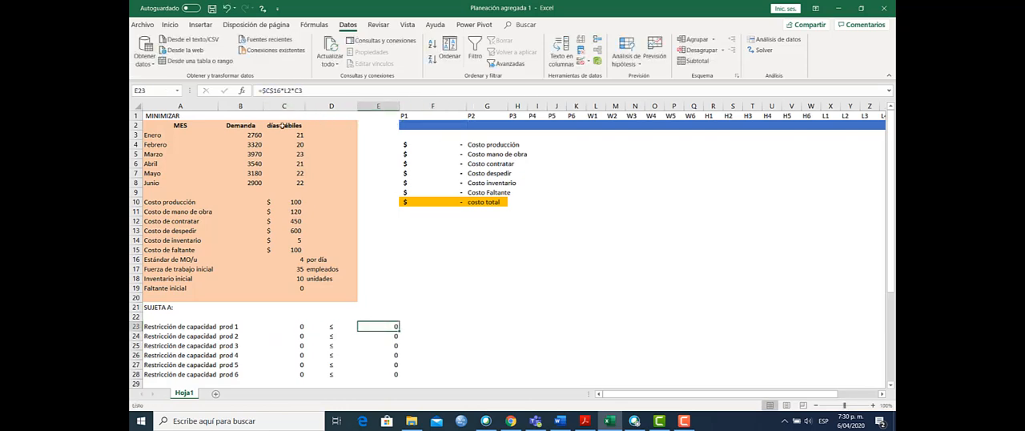
left_click(276, 91)
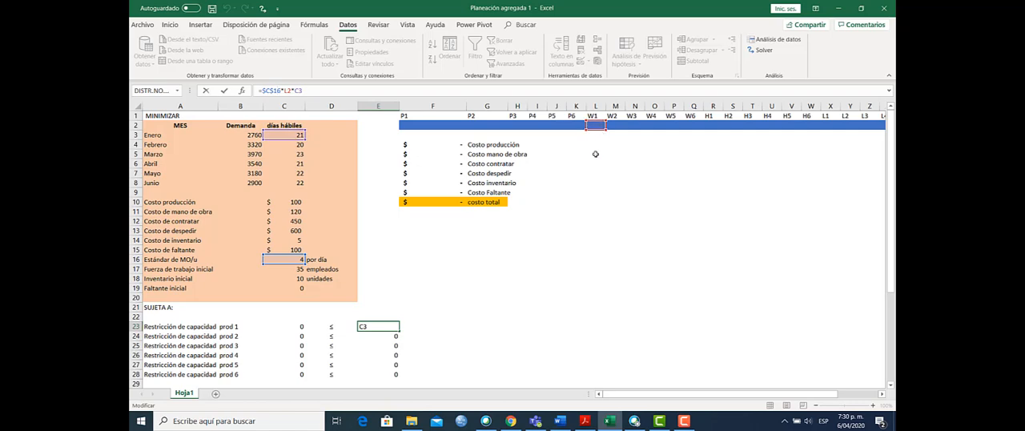
key("Return")
key("Return")
key("Return")
key("Return")
key("Return")
key("Return")
key("Return")
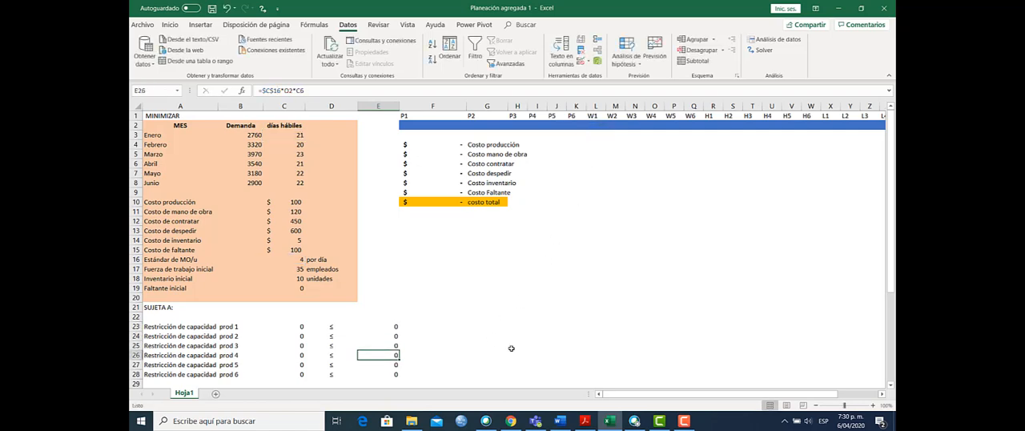
Step: Look through the right-hand formulas in column E for the workforce and inventory-balance constraints, down to E40
key("Down")
key("Down")
key("Down")
key("Down")
key("Down")
key("Down")
key("Down")
key("Down")
key("Down")
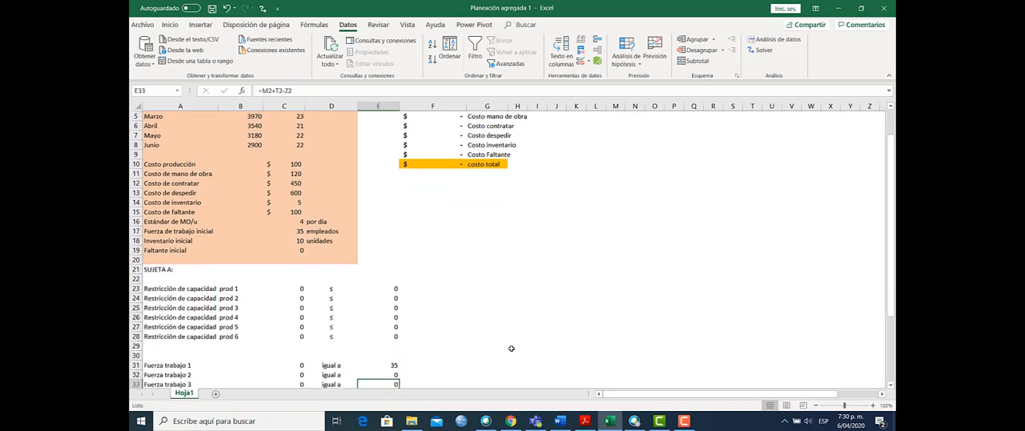
key("Down")
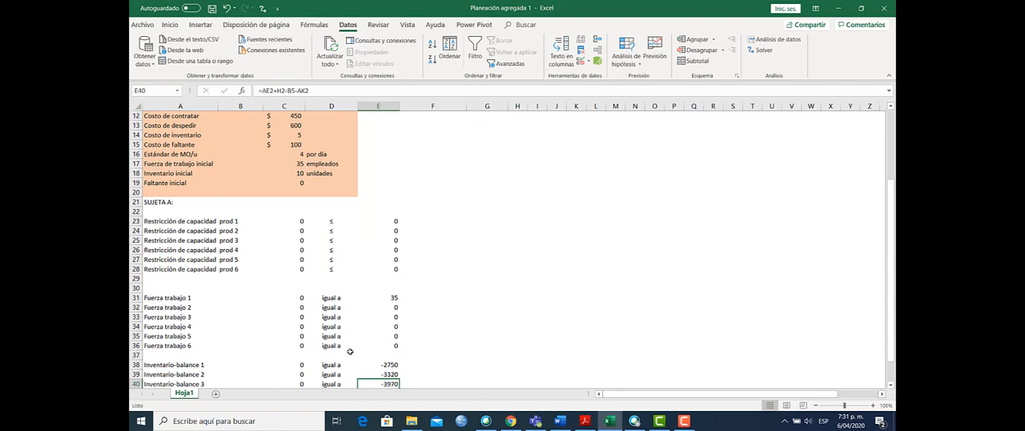
Step: Trace the left-hand formula of the first workforce constraint in C31 to the W1 variable
left_click(293, 296)
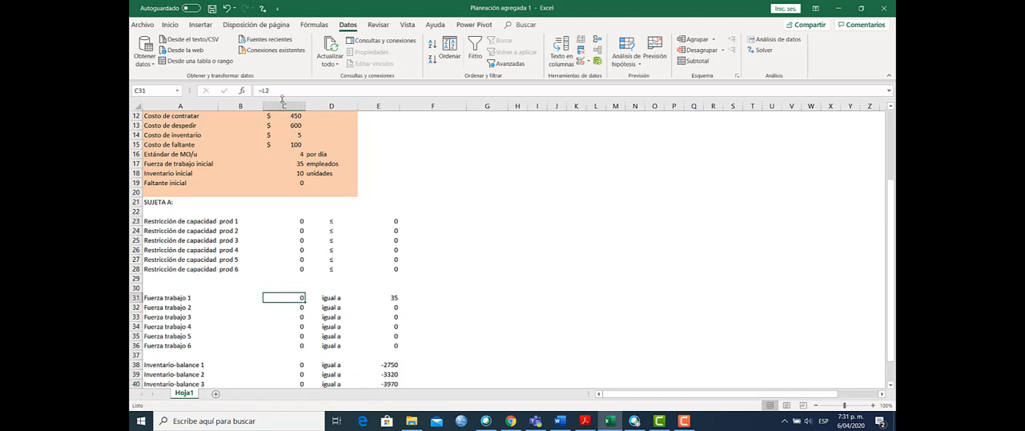
left_click(268, 91)
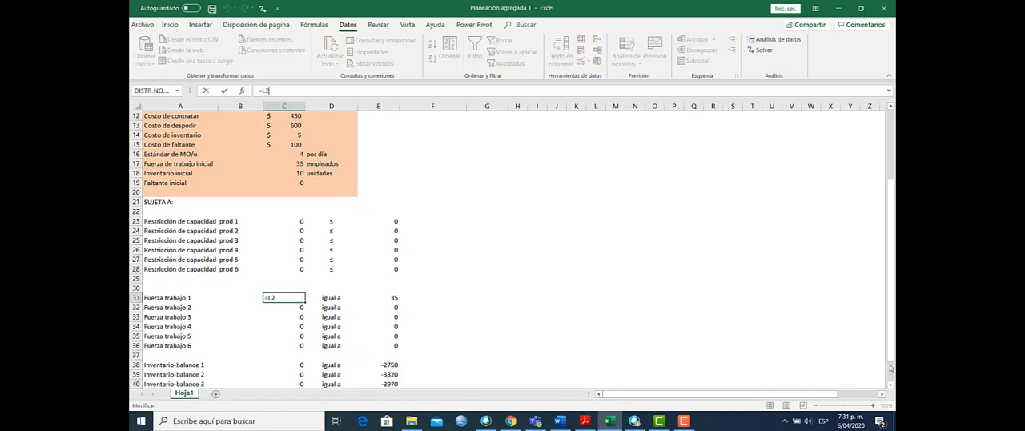
left_click_drag(893, 366, 891, 241)
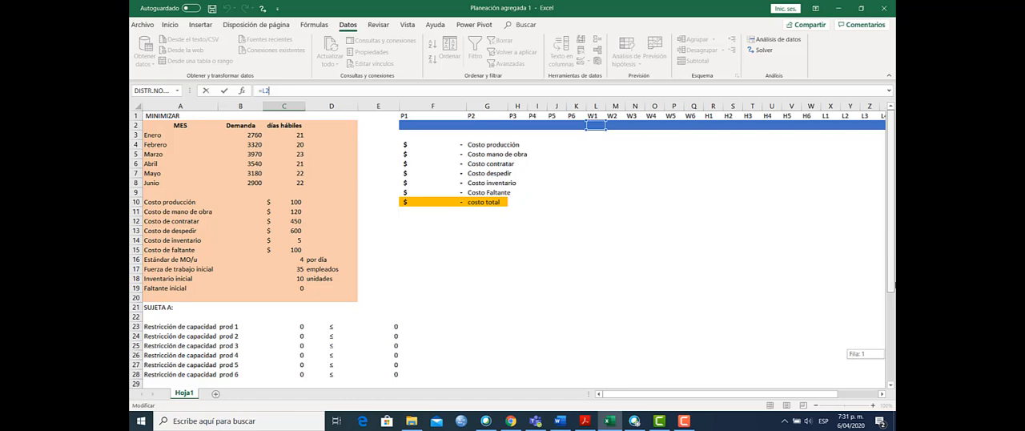
key("Return")
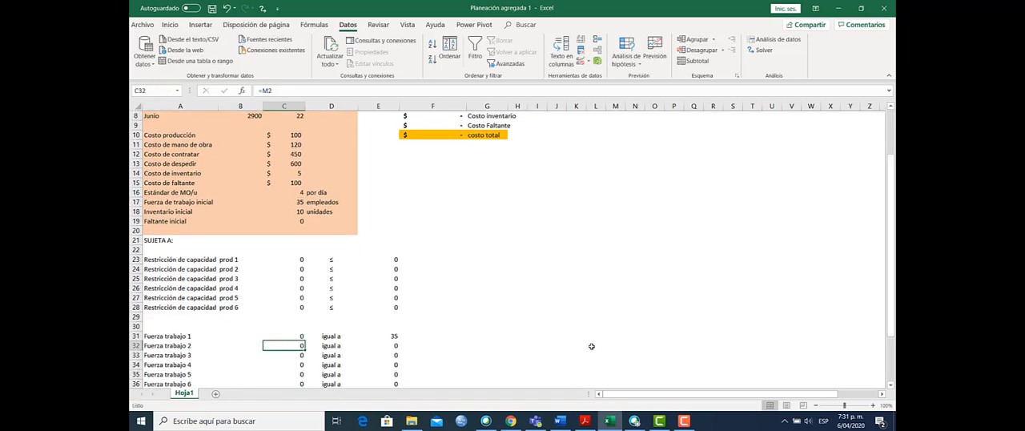
Step: Examine the right-hand formula of the first workforce constraint in E31, tracing the initial workforce, H1 and L1
left_click(384, 335)
left_click(275, 91)
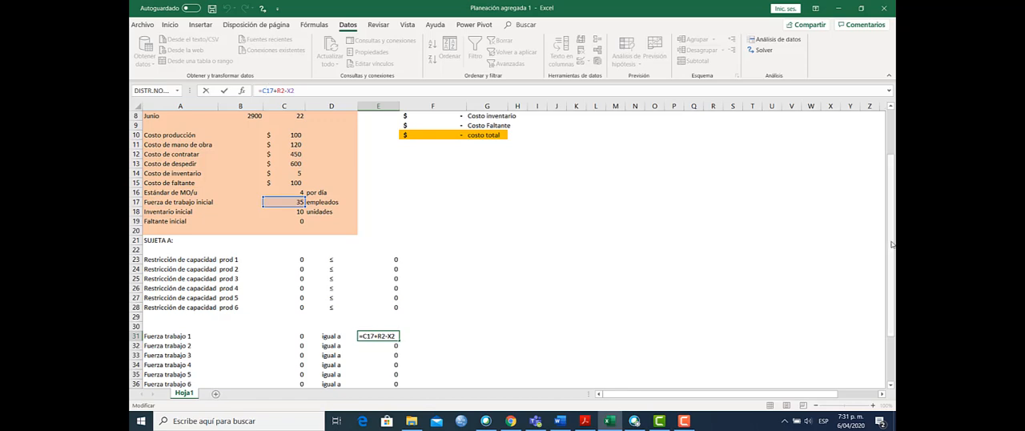
left_click_drag(892, 244, 890, 193)
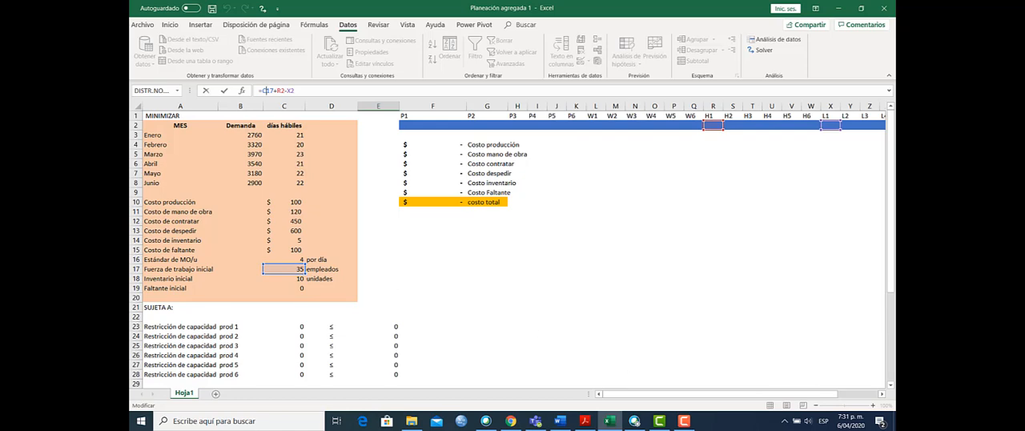
left_click_drag(892, 269, 893, 270)
key("Return")
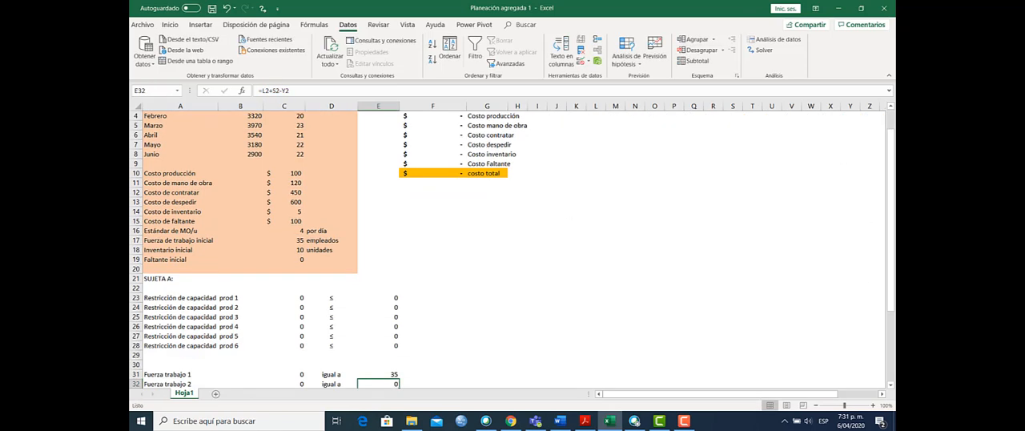
Step: Trace the right-hand formula of the second workforce constraint in E32 to W1, H2 and L2
left_click(285, 91)
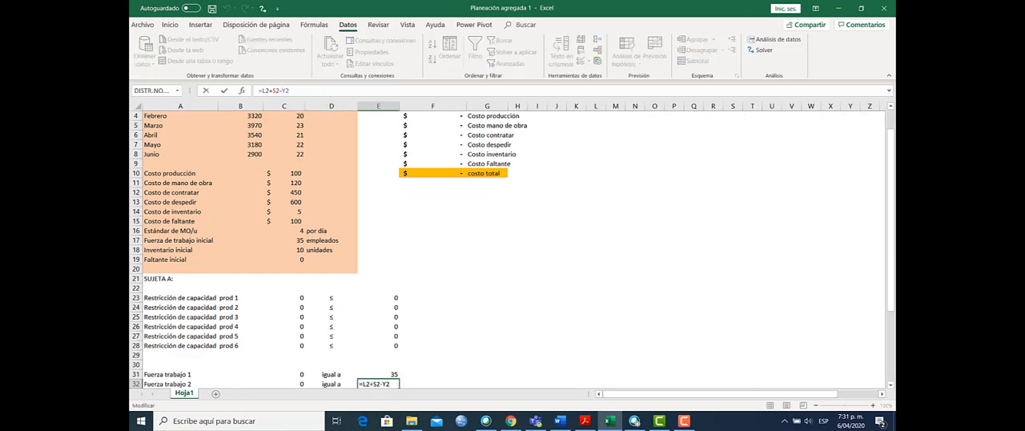
left_click_drag(893, 240, 895, 226)
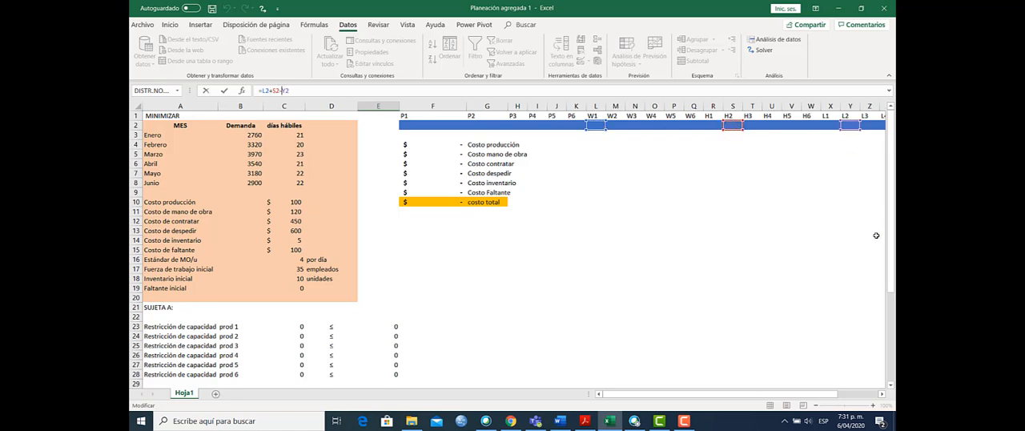
key("Return")
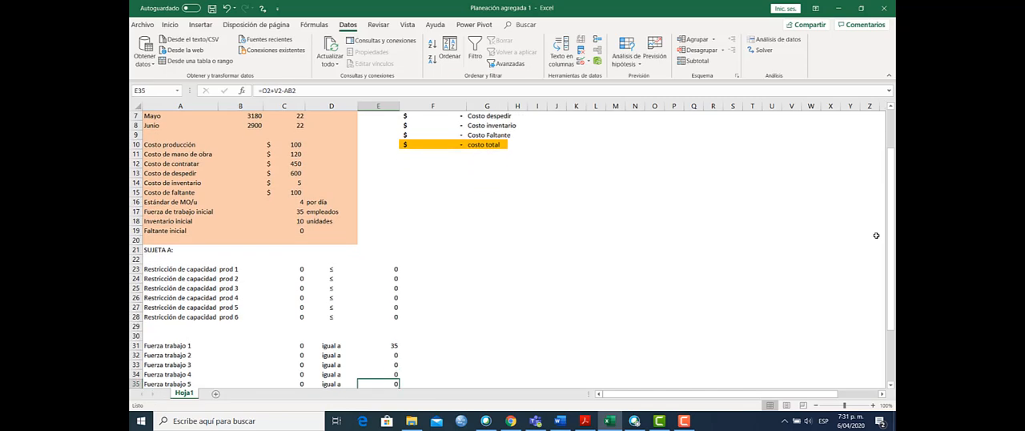
Step: Trace the right-hand formula of the sixth workforce constraint in E36 to W5, H6 and L6
key("Up")
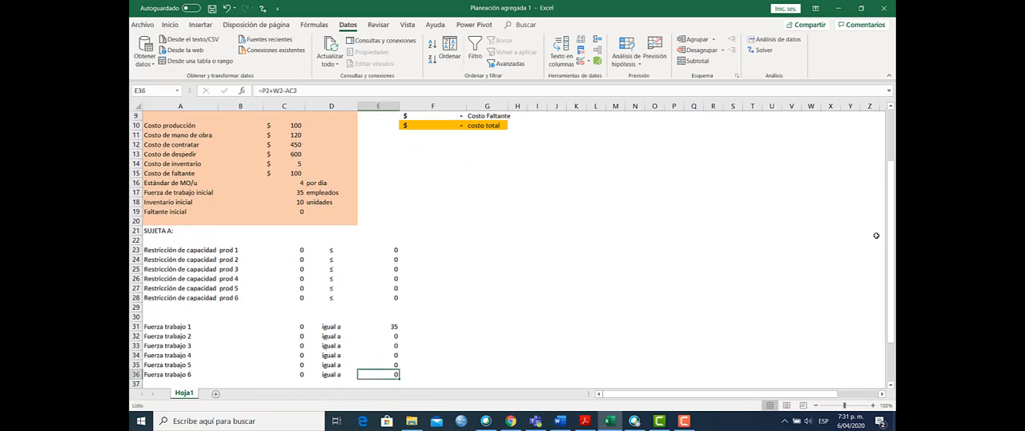
left_click(279, 85)
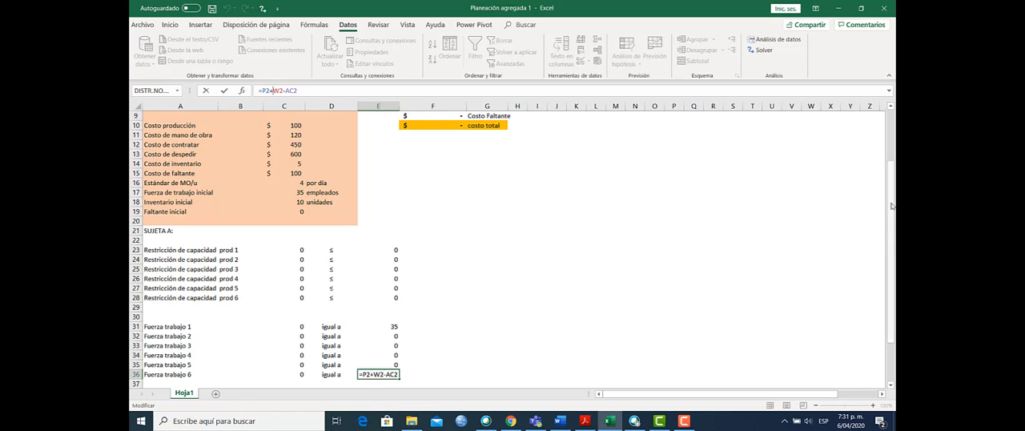
scroll(892, 206, "up", 3)
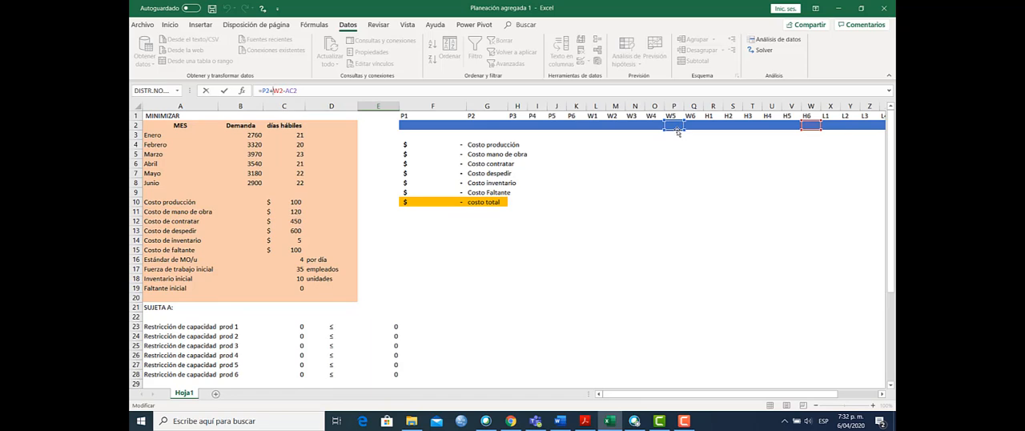
left_click(881, 394)
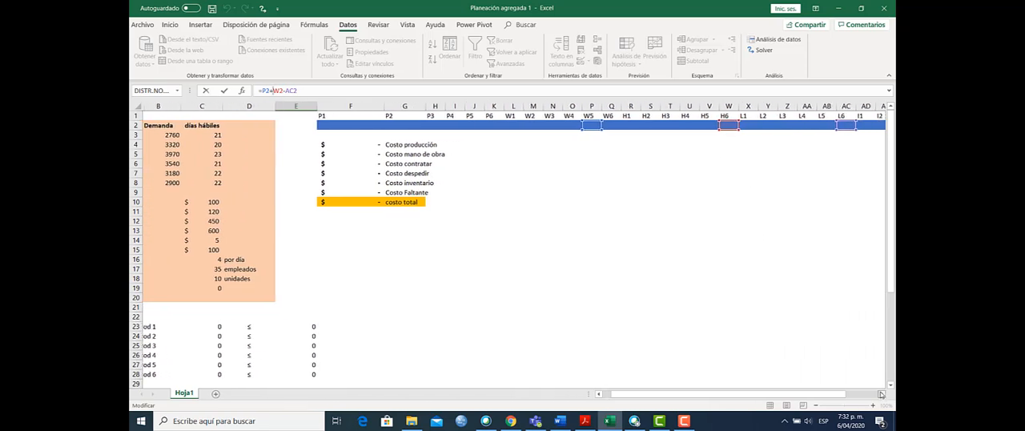
left_click(881, 394)
left_click(881, 394)
key("Return")
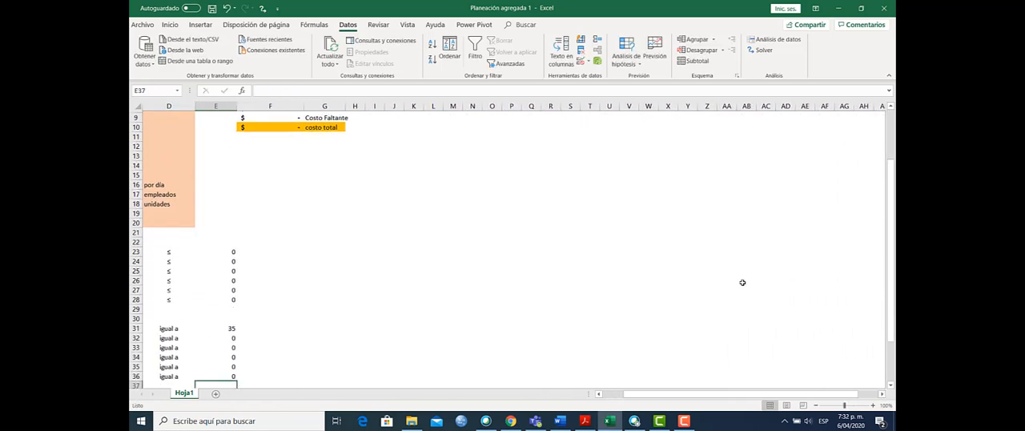
left_click_drag(742, 395, 688, 403)
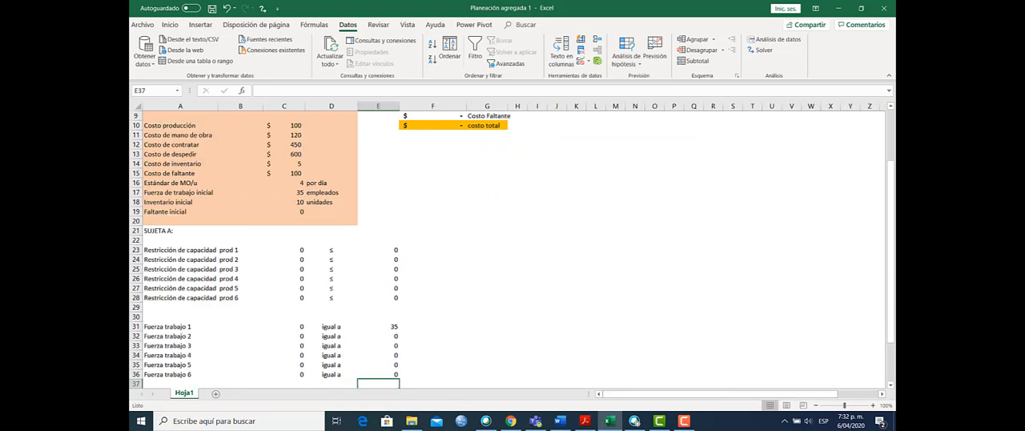
Step: Check which initial data cells the right-hand formula of the first inventory-balance constraint in E38 refers to
left_click_drag(891, 337, 892, 363)
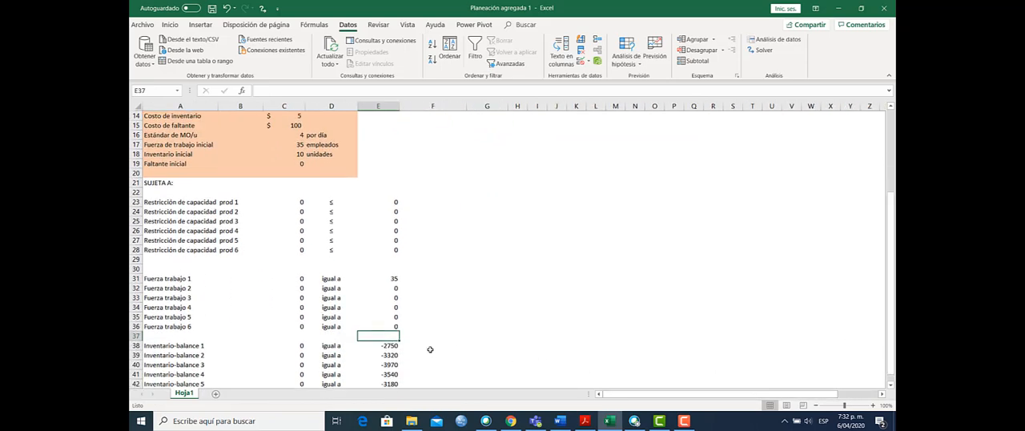
left_click(386, 346)
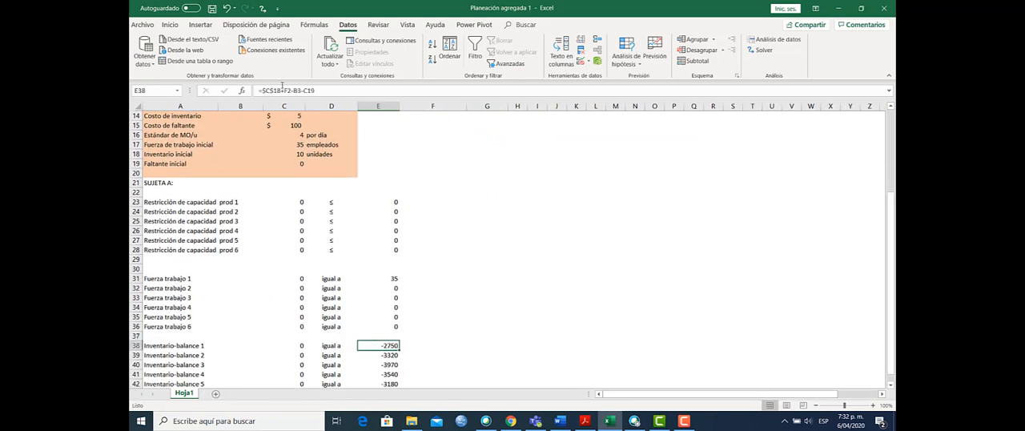
left_click(281, 89)
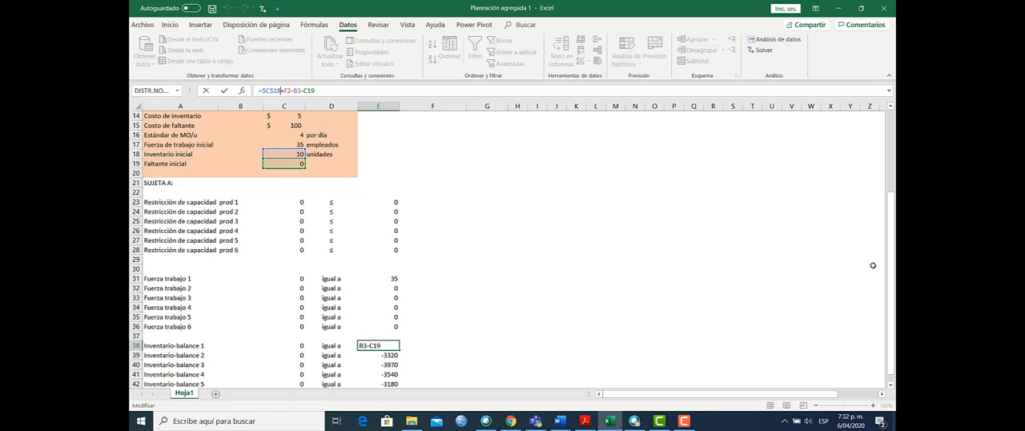
key("Return")
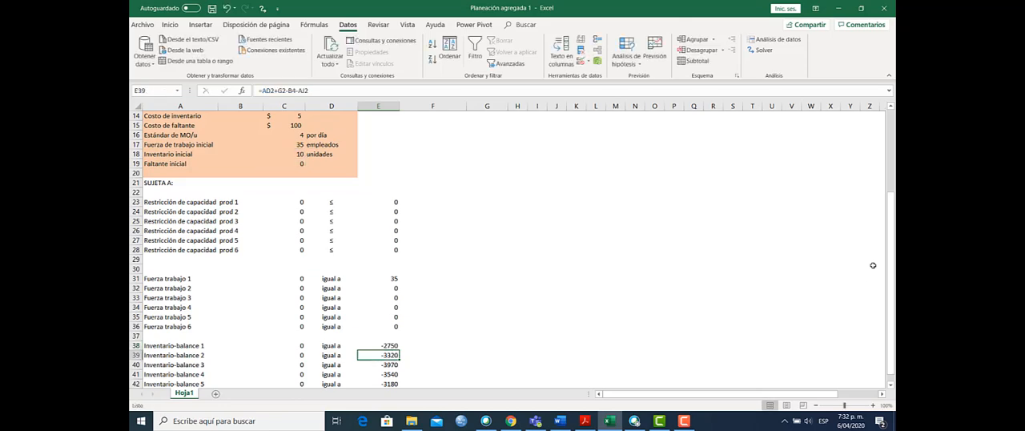
Step: Trace the left-hand formula of the first inventory-balance constraint in C38 to the I1 and B1 variables
key("Up")
key("Left")
key("Left")
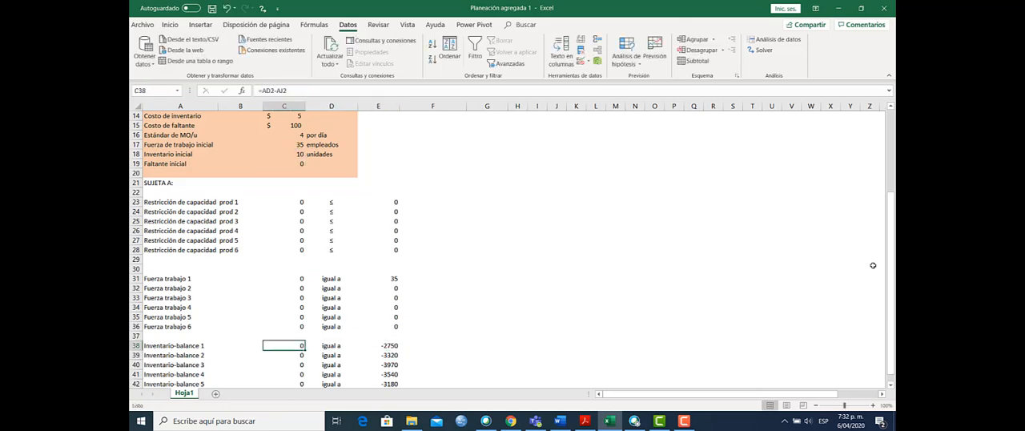
left_click(283, 90)
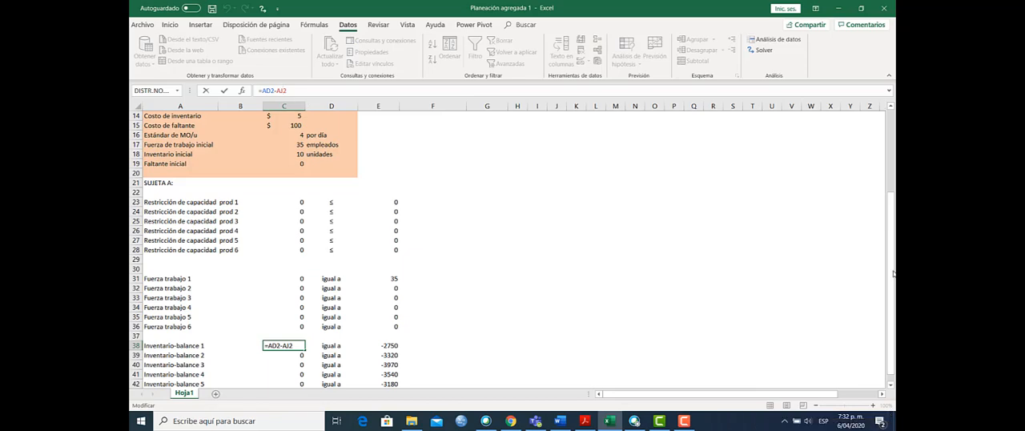
left_click_drag(891, 255, 891, 253)
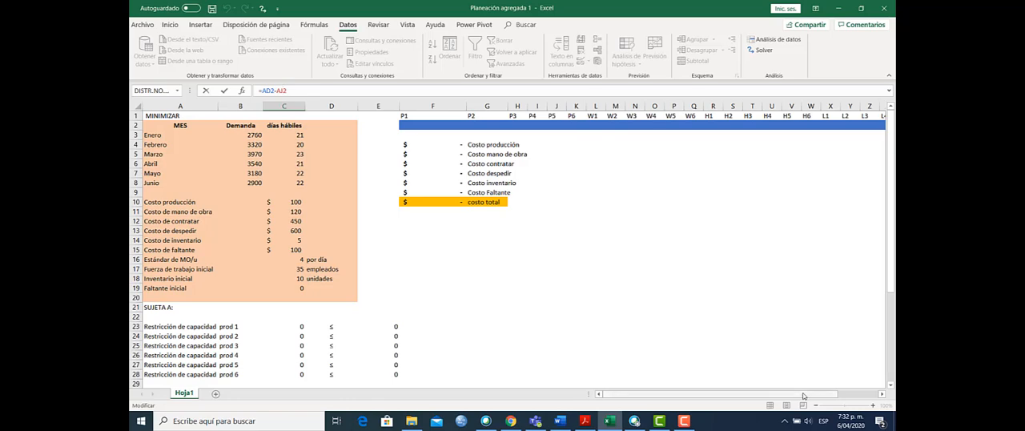
left_click_drag(801, 394, 845, 402)
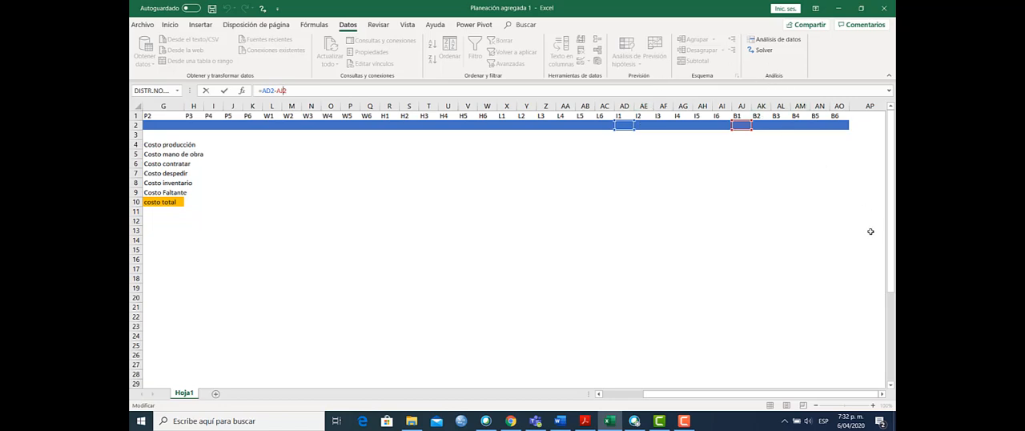
left_click_drag(892, 254, 892, 266)
left_click_drag(778, 393, 579, 396)
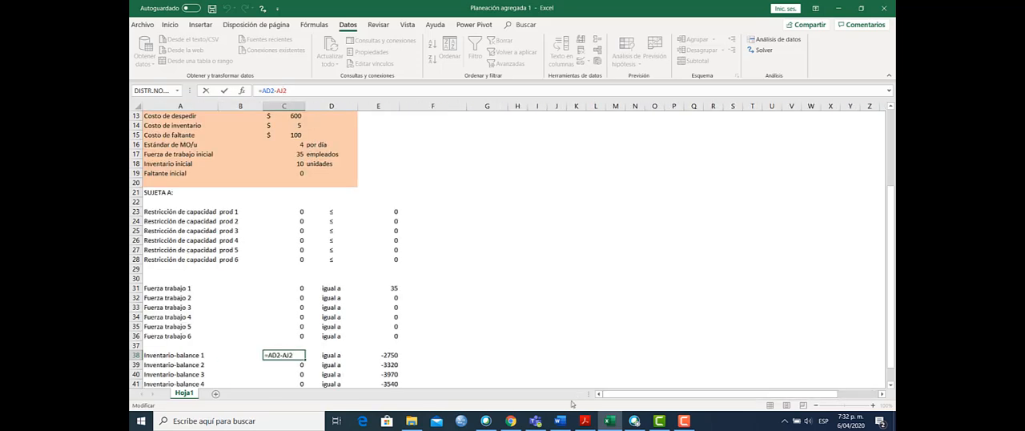
key("Return")
key("Return")
key("Return")
key("Return")
key("Return")
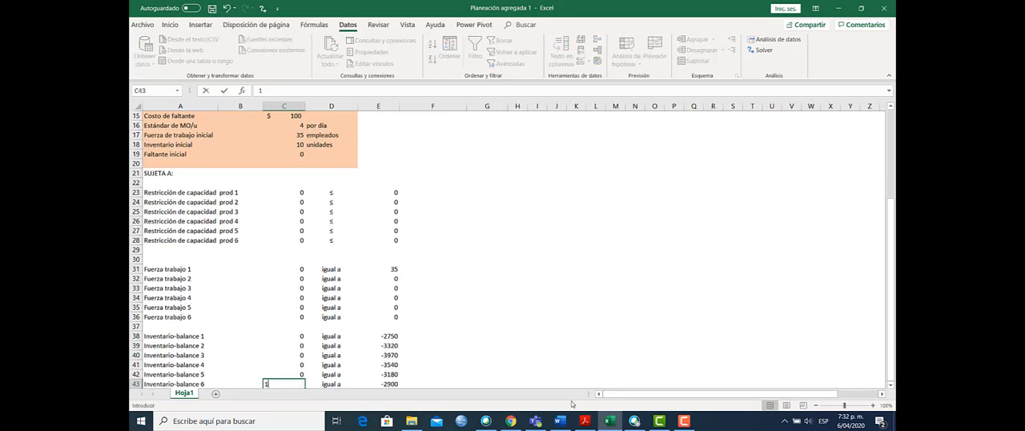
type("1")
key("Return")
key("ctrl+z")
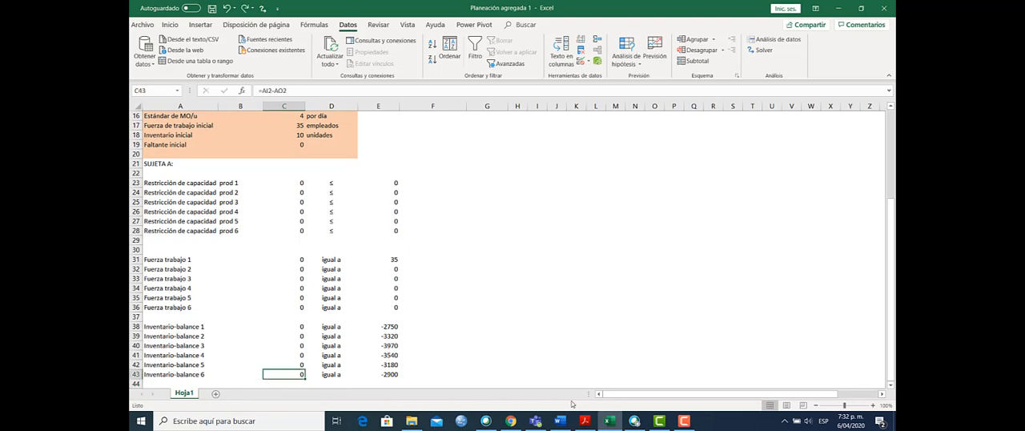
Step: Examine the first inventory-balance right-hand formula in E38, tracing initial inventory, P1, January demand and initial shortage
key("Up")
key("Up")
key("Up")
key("Up")
key("Up")
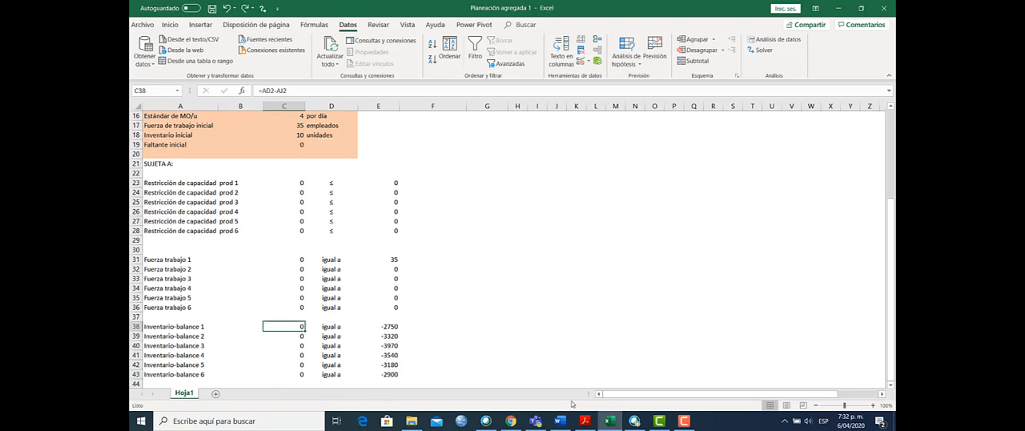
key("Right")
key("Right")
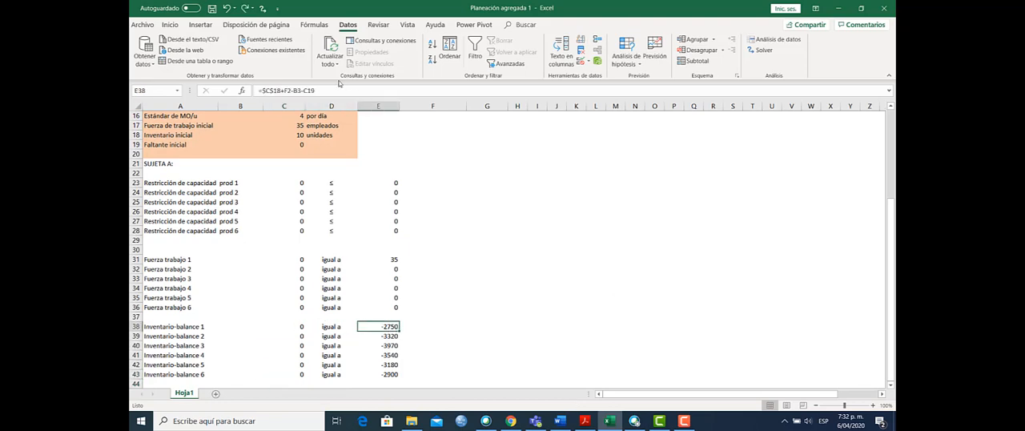
left_click(289, 91)
left_click_drag(890, 267, 895, 204)
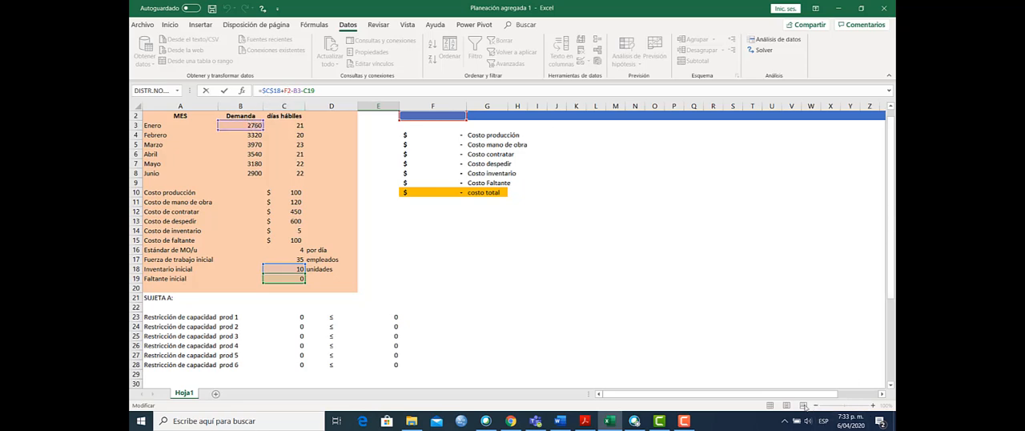
left_click_drag(807, 394, 780, 401)
left_click(891, 113)
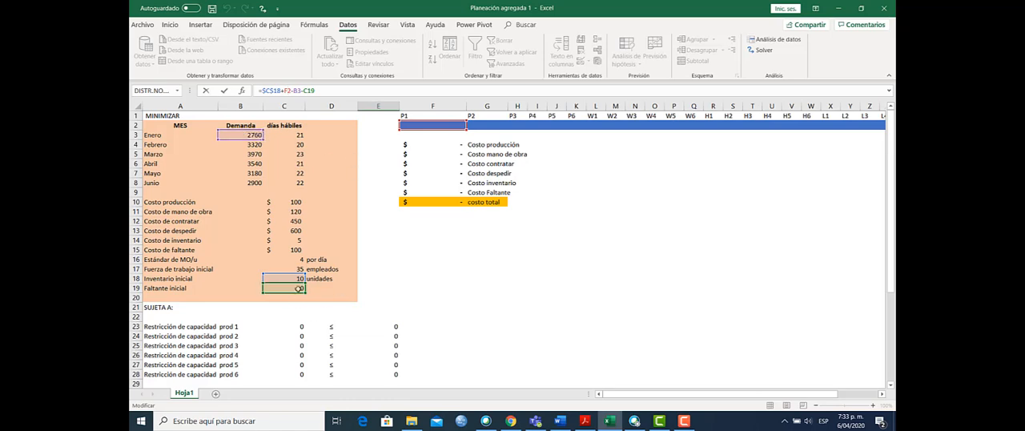
key("Return")
Step: Trace the right-hand formula of the second inventory-balance constraint in E39 to I1, P2, February demand and B1
key("Down")
key("Down")
key("Down")
key("Down")
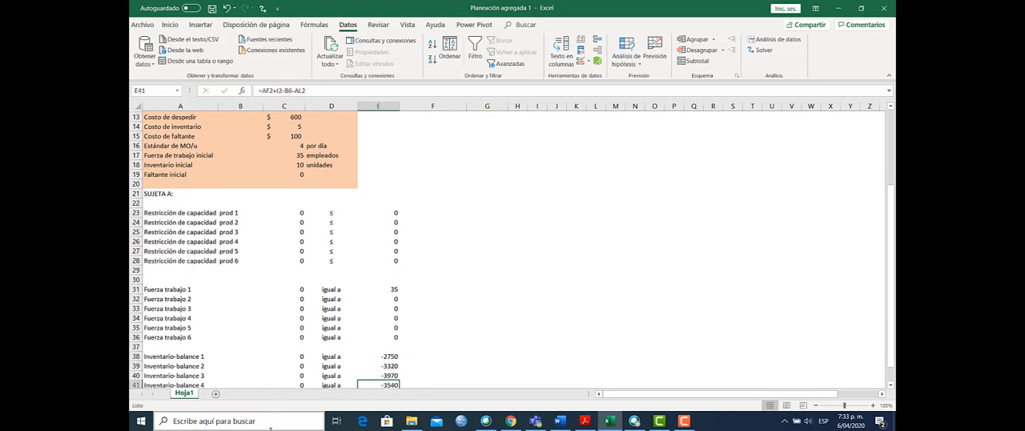
key("Up")
key("Up")
key("Up")
key("Up")
key("Up")
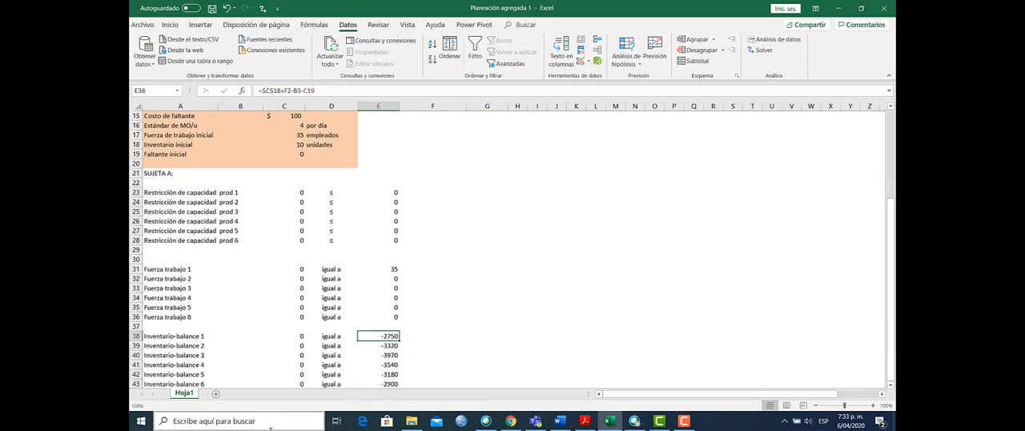
key("Down")
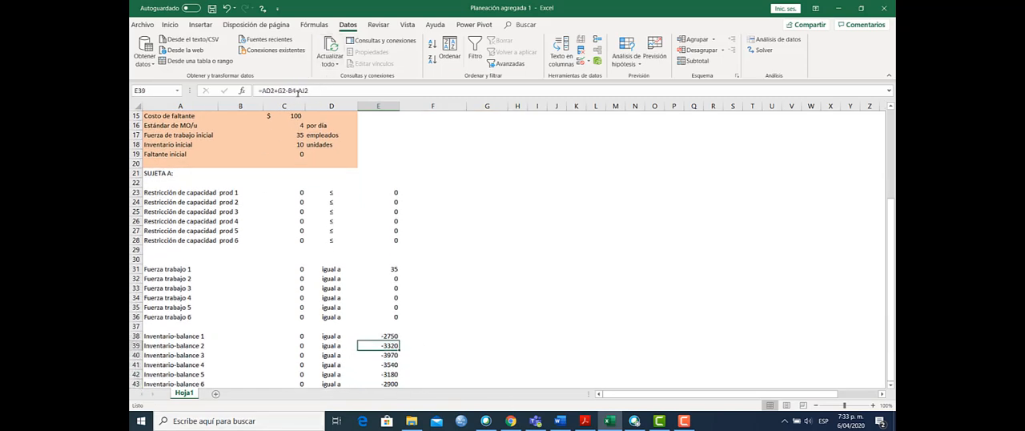
left_click(298, 91)
left_click_drag(891, 244, 894, 145)
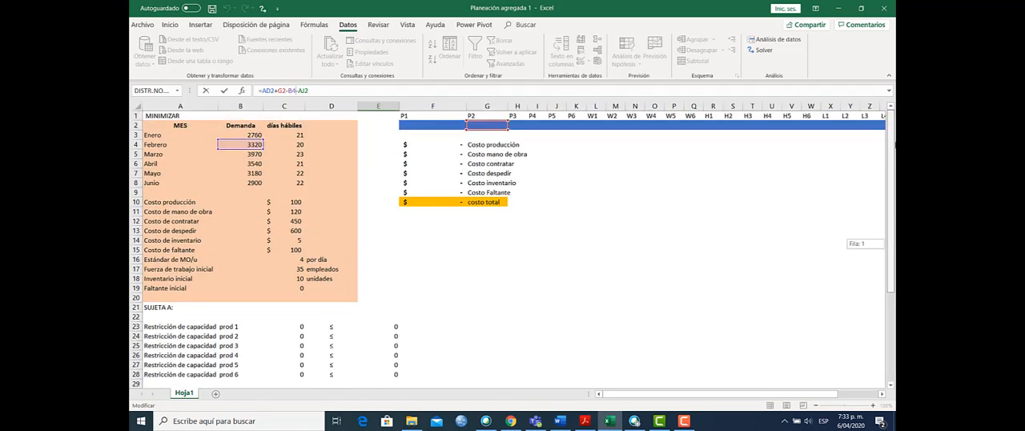
mouse_move(711, 394)
left_mouse_down()
mouse_move(761, 397)
mouse_move(700, 400)
left_mouse_up()
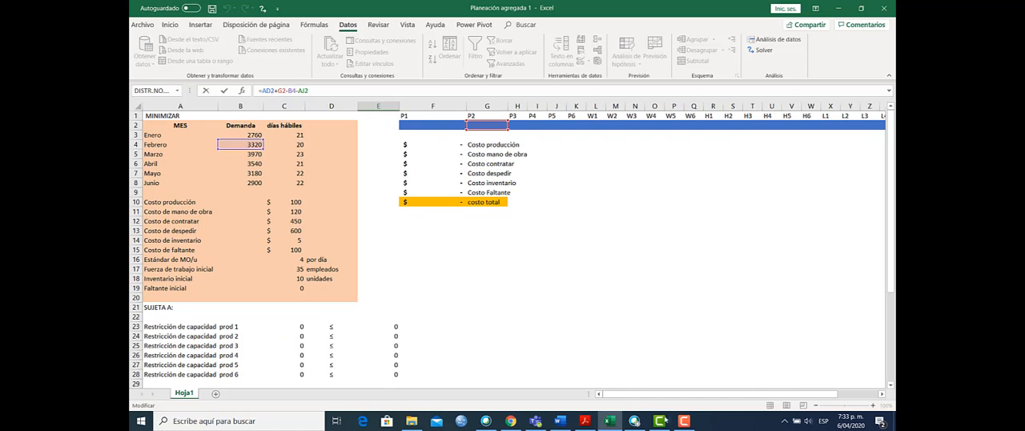
left_click_drag(666, 394, 730, 400)
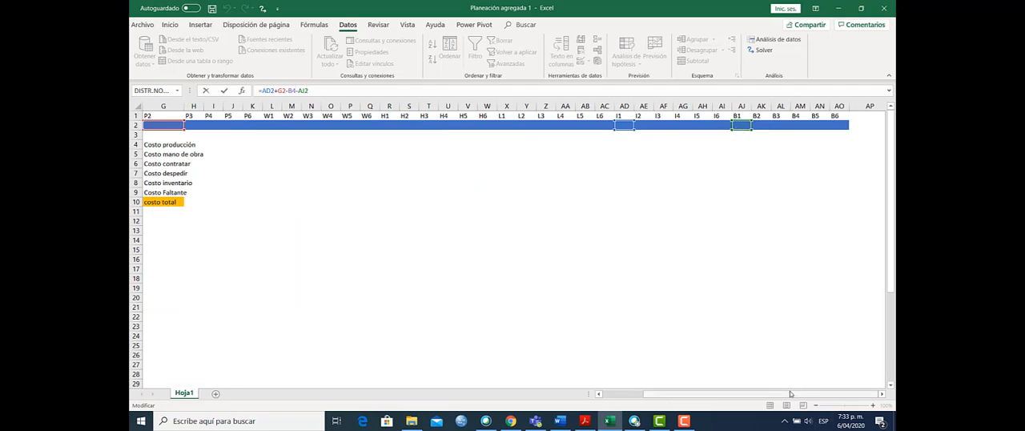
left_click_drag(795, 394, 712, 403)
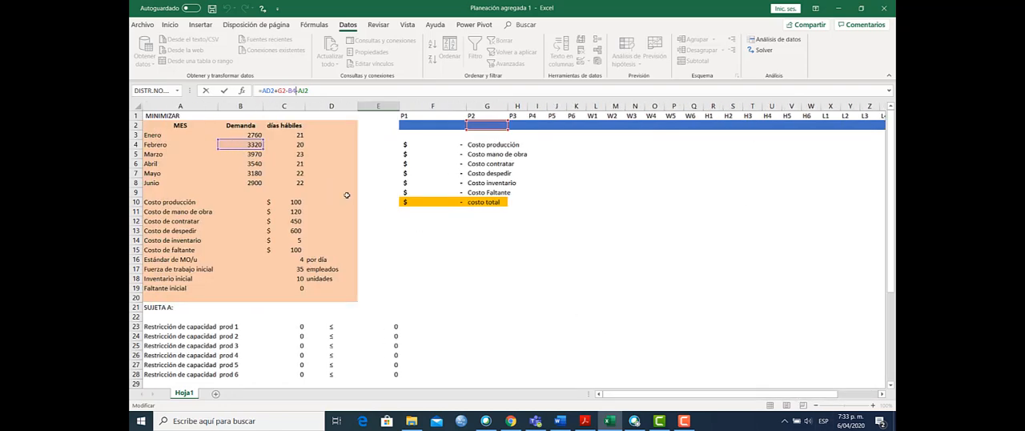
key("Return")
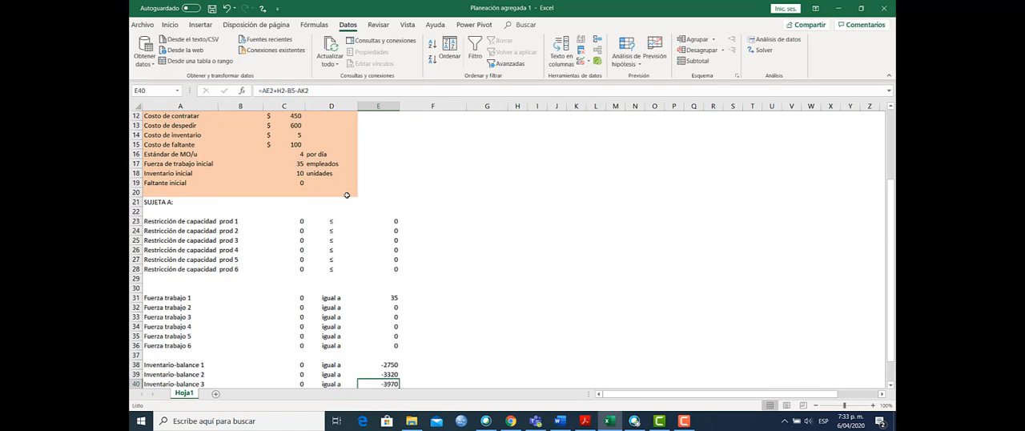
Step: Trace the right-hand formula of the sixth inventory-balance constraint in E43 to I5, P6, June demand and B5
key("Return")
key("Return")
key("Return")
key("Return")
key("Up")
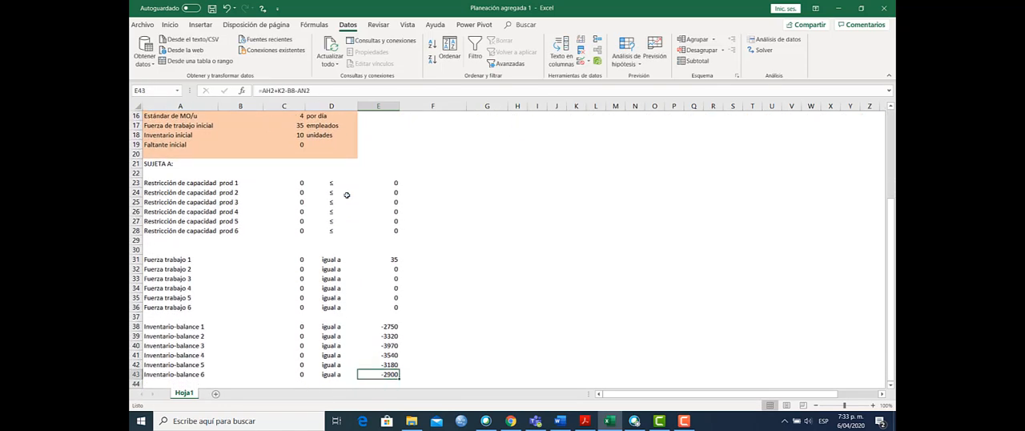
left_click(298, 90)
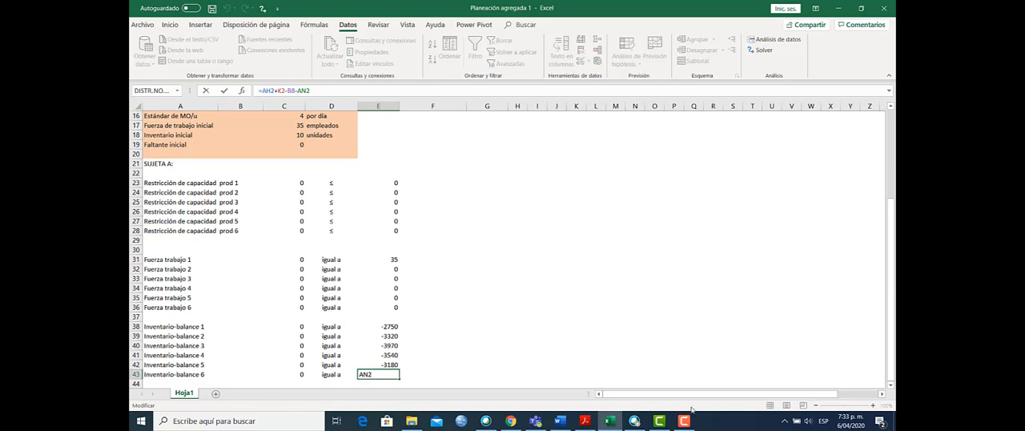
mouse_move(687, 415)
left_click_drag(893, 246, 894, 126)
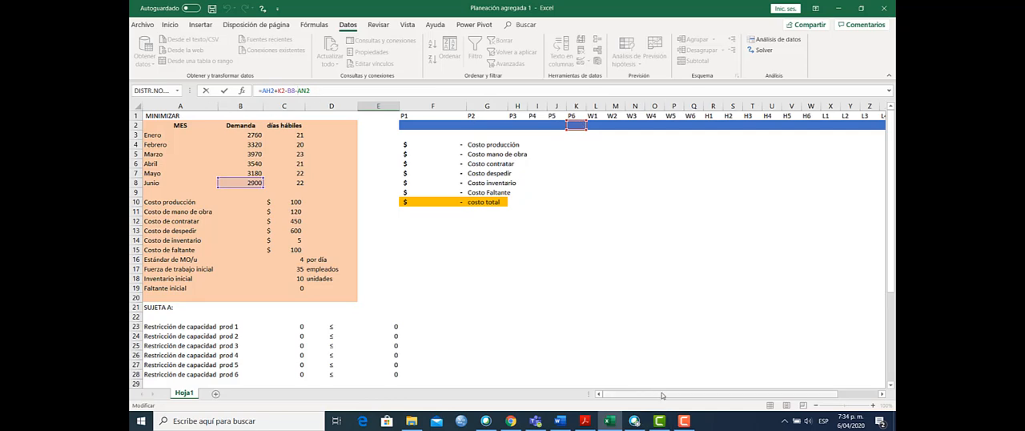
left_click_drag(663, 395, 663, 395)
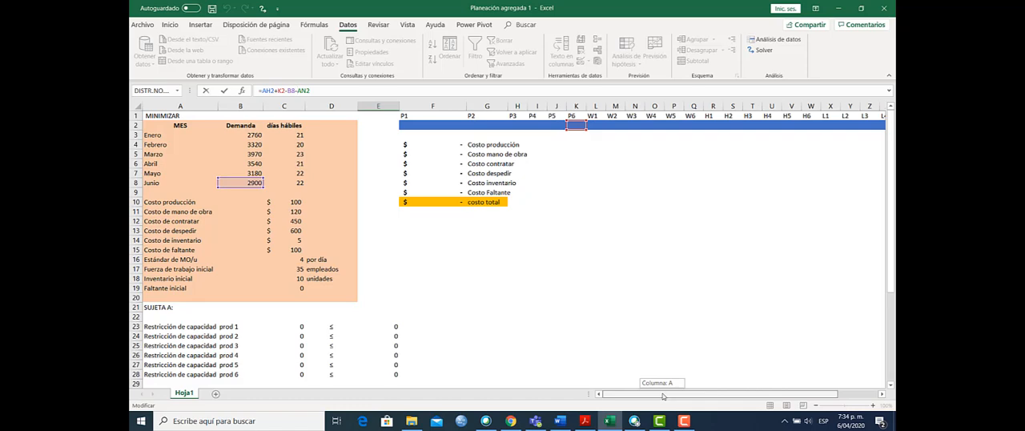
left_click_drag(663, 395, 668, 395)
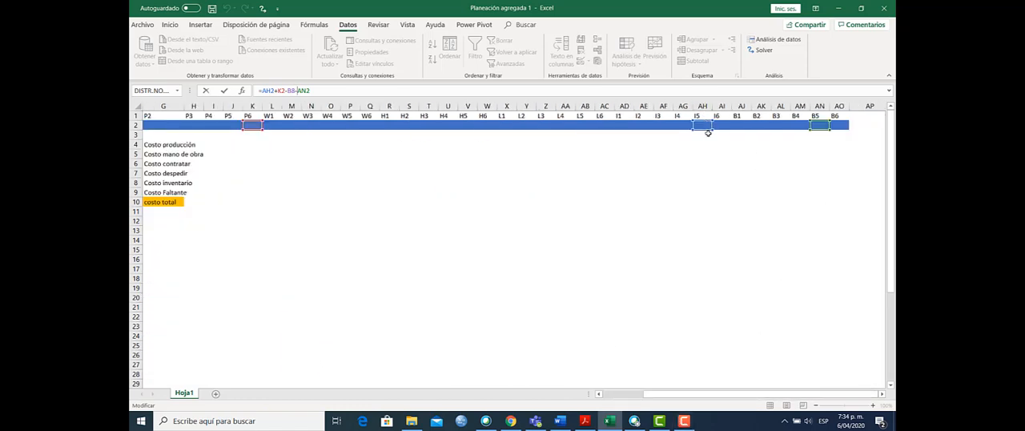
left_click_drag(784, 394, 682, 402)
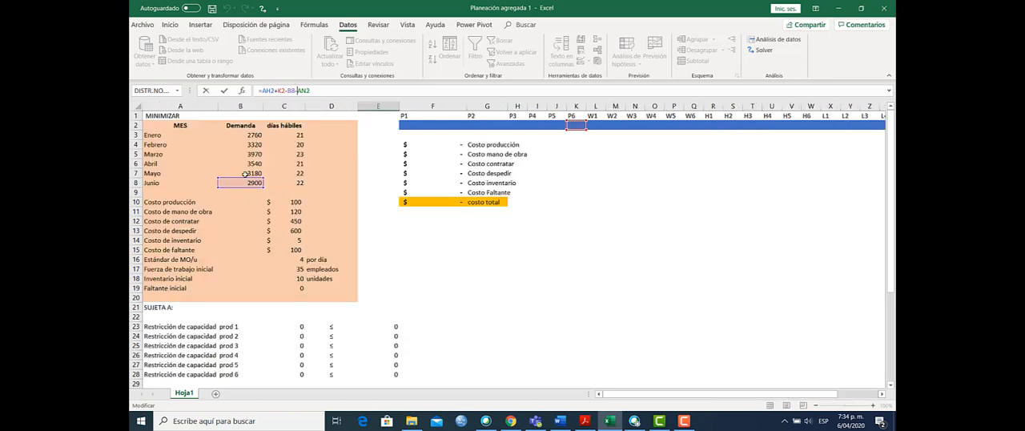
left_click_drag(633, 396, 748, 398)
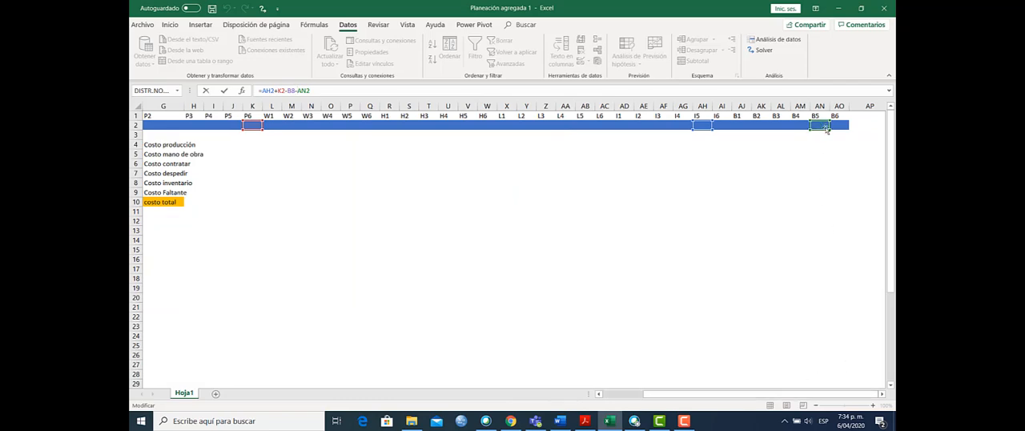
key("Escape")
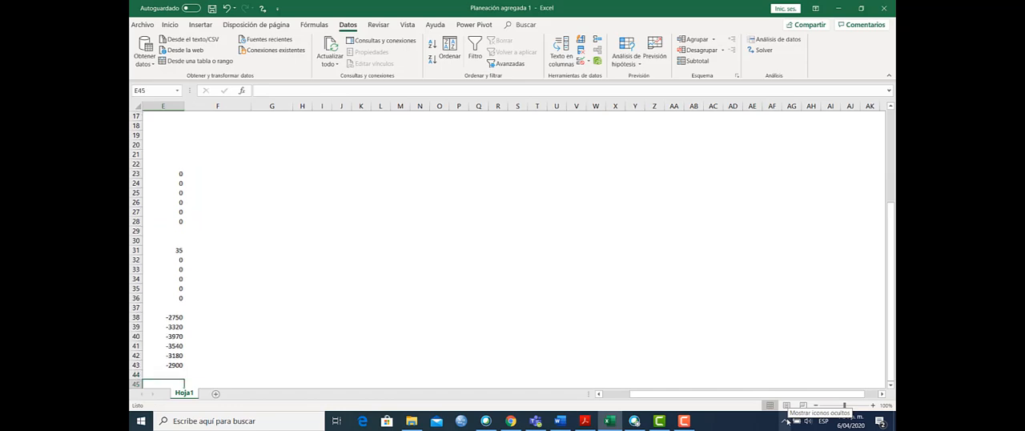
Step: Open the Solver parameters and use the total cost cell F10 as the objective to minimise
left_click_drag(802, 397, 775, 402)
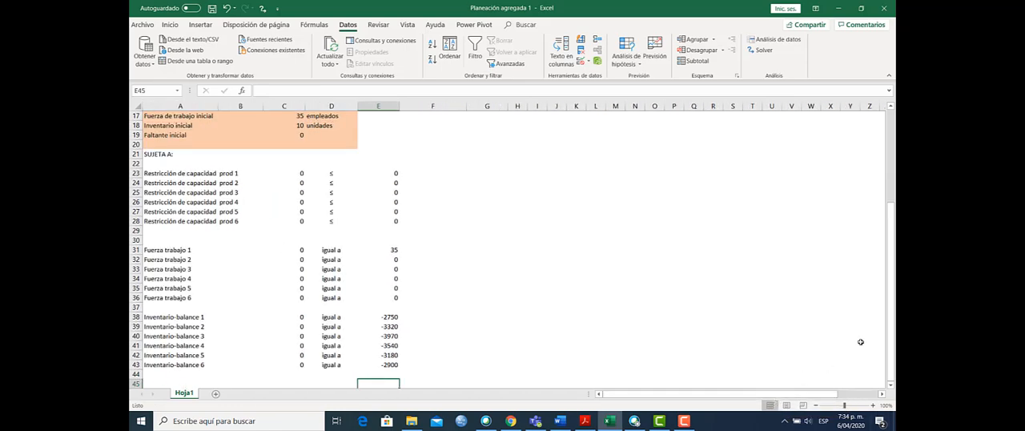
left_click_drag(893, 295, 893, 202)
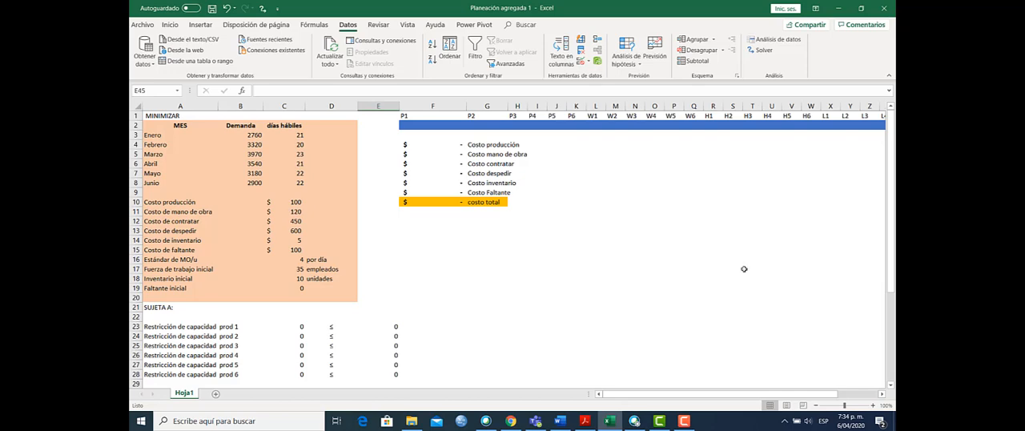
left_click(764, 49)
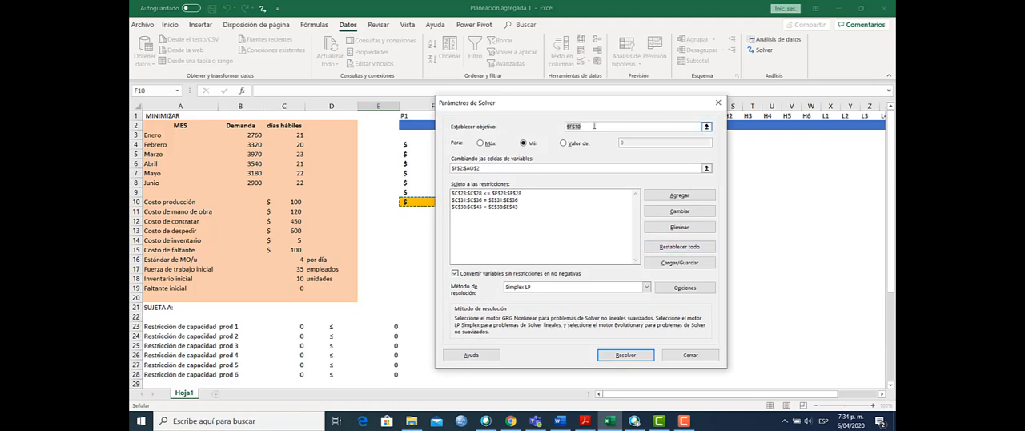
left_click_drag(560, 105, 704, 127)
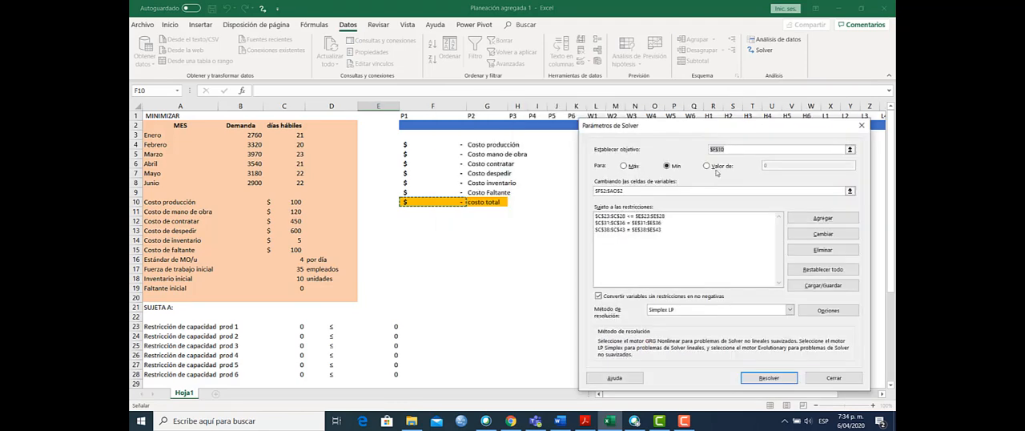
left_click(430, 203)
Step: Clear Solver's changing variable cells and reselect the blue variable row F2:AO2 from P1 to B6
left_click(630, 191)
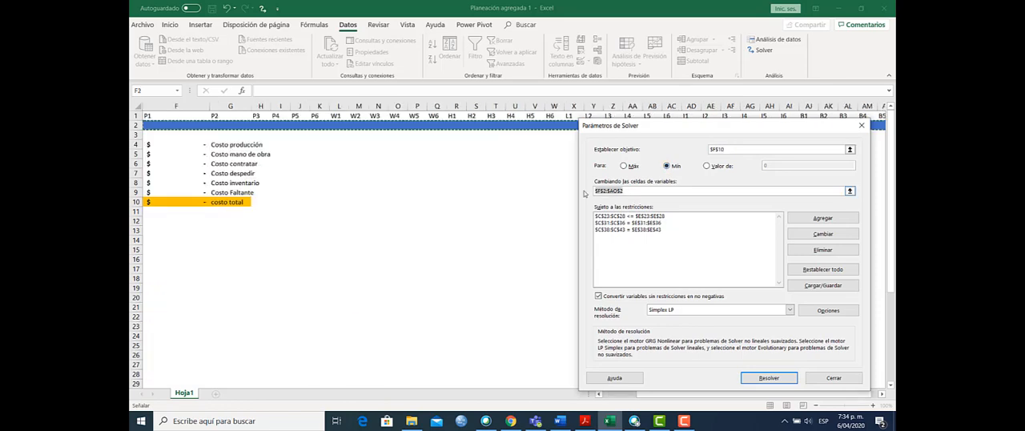
key("BackSpace")
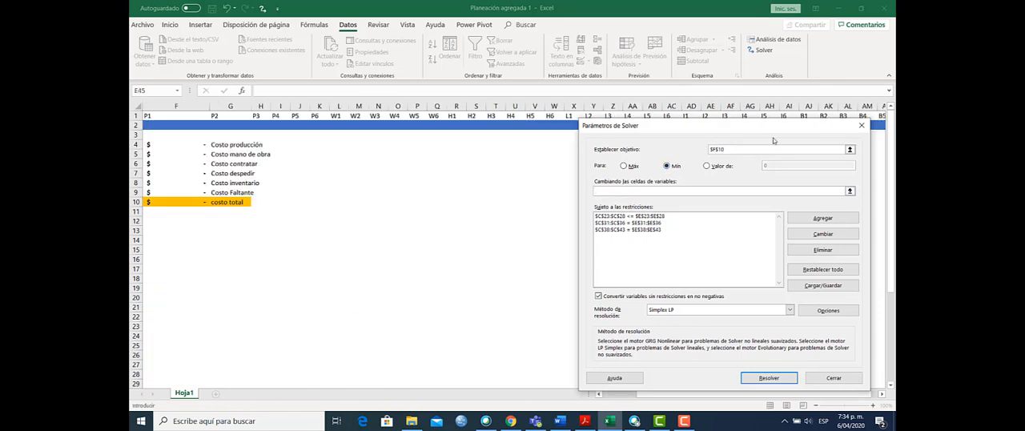
left_click_drag(760, 126, 603, 213)
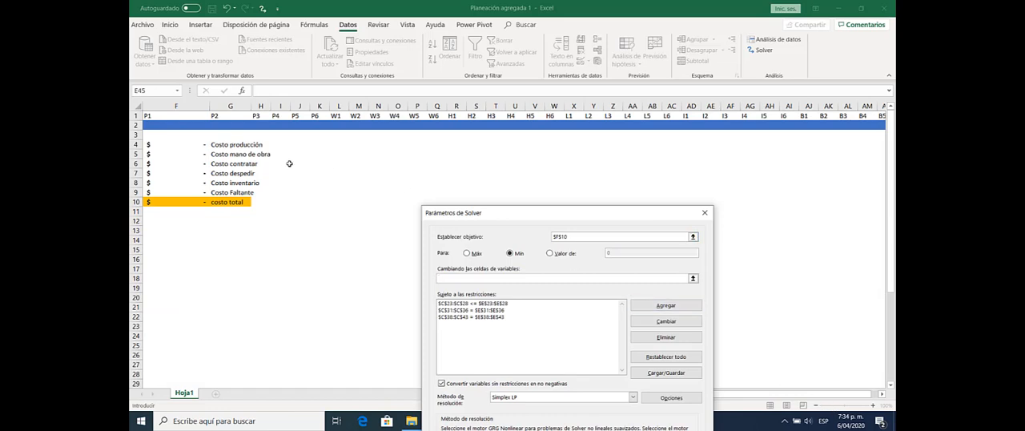
left_click_drag(176, 124, 799, 126)
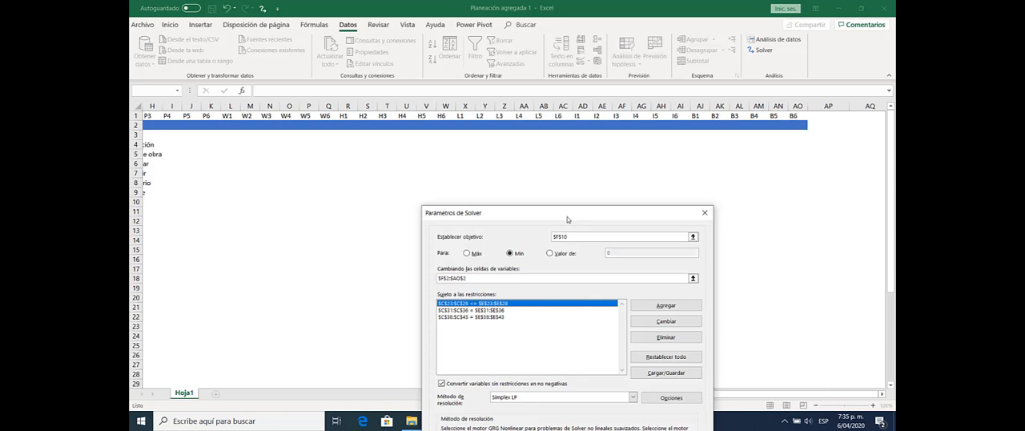
Step: Delete the capacity, workforce and inventory-balance constraints from the Solver constraint list
left_click_drag(567, 219, 355, 156)
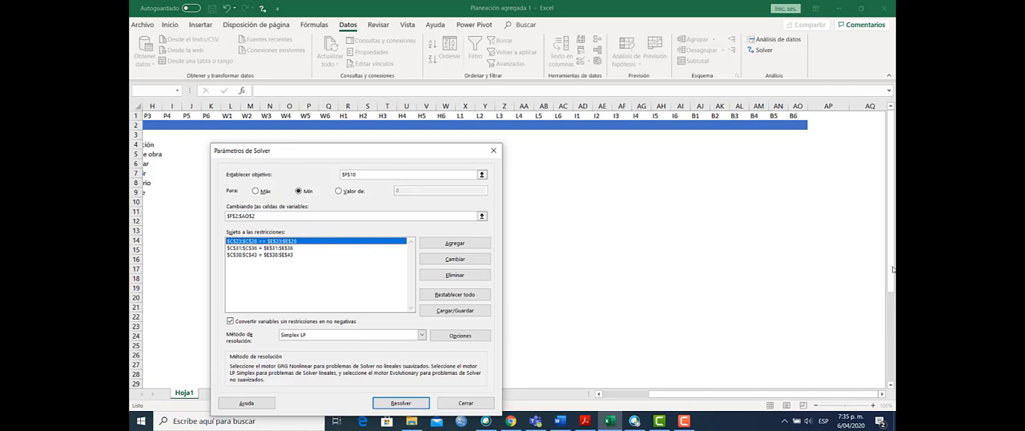
left_click_drag(329, 155, 701, 190)
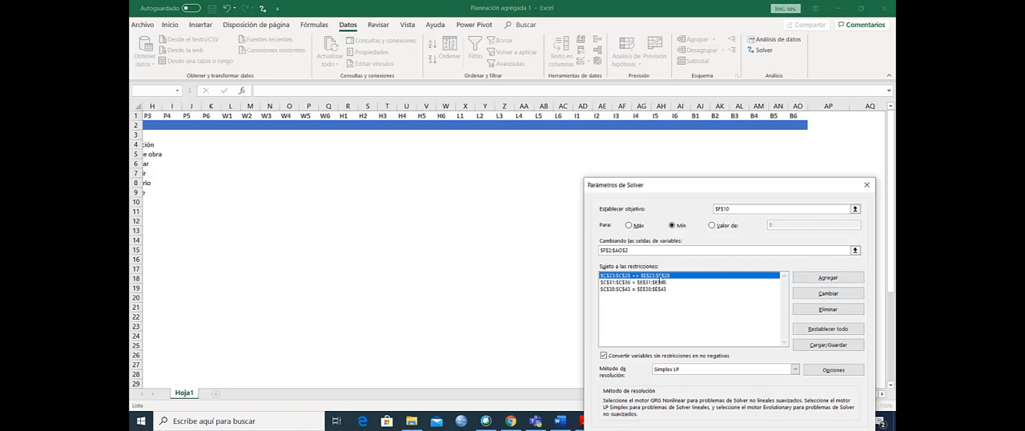
key("Down")
key("Down")
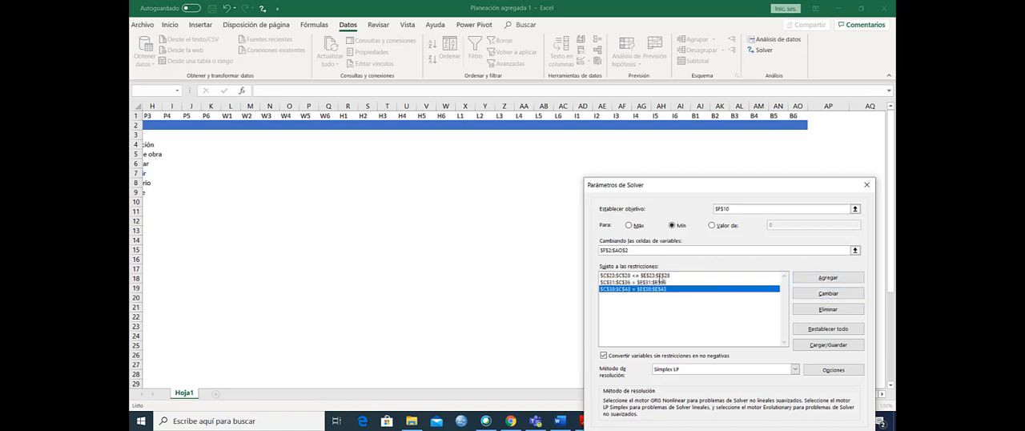
key("Up")
key("Up")
left_click(829, 310)
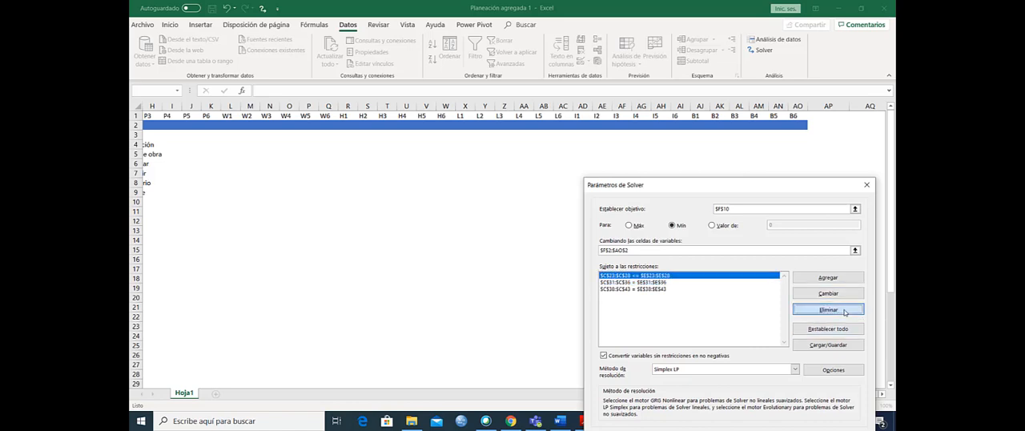
left_click(607, 233)
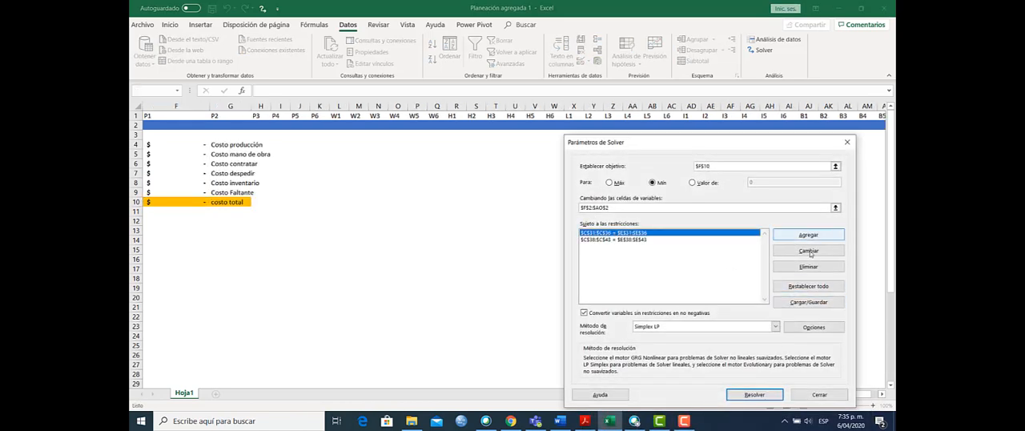
left_click(805, 266)
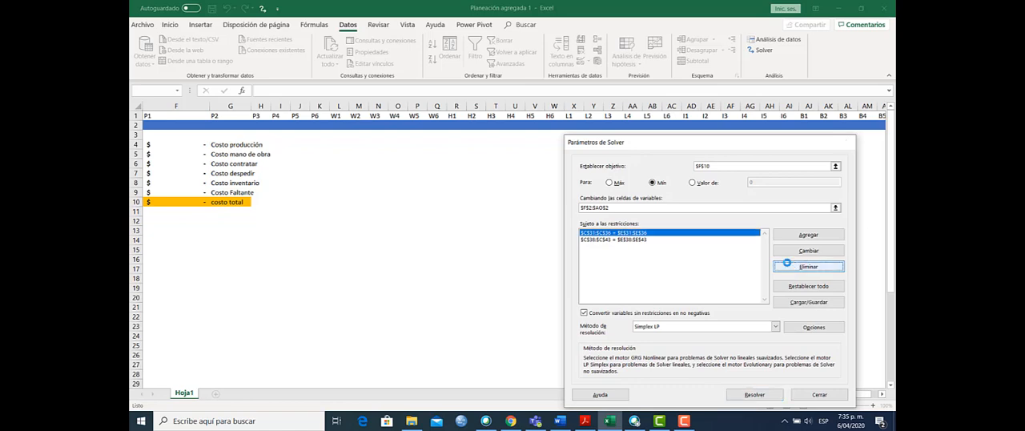
left_click(606, 233)
left_click(791, 266)
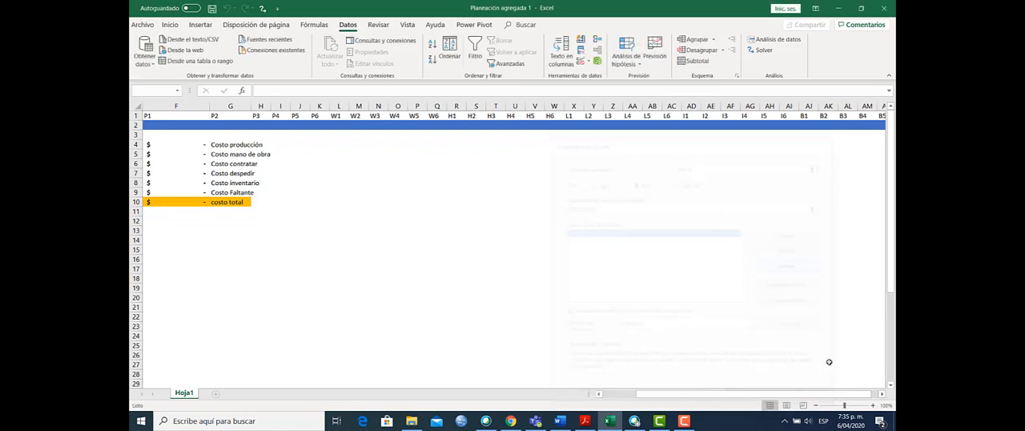
Step: Add the Solver capacity constraint that C23:C28 must be less than or equal to E23:E28
left_click_drag(839, 394, 783, 396)
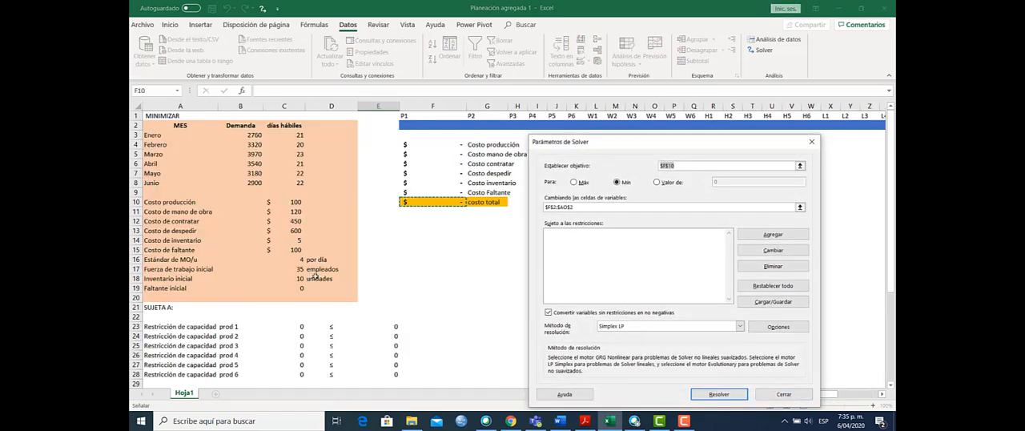
left_click_drag(892, 280, 892, 319)
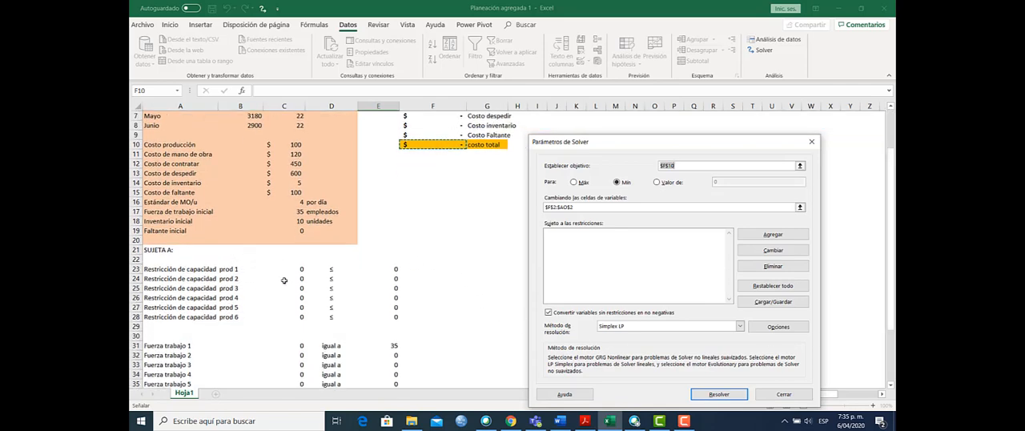
left_click(772, 234)
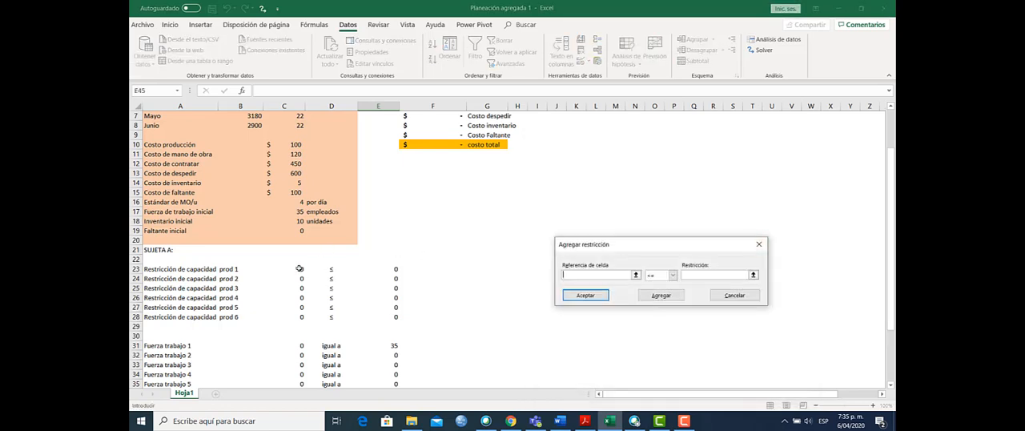
left_click_drag(300, 269, 304, 317)
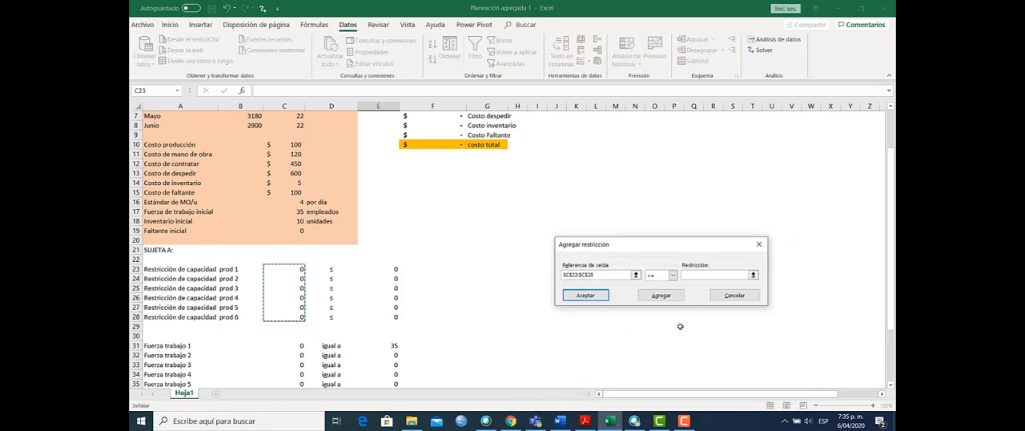
left_click(696, 276)
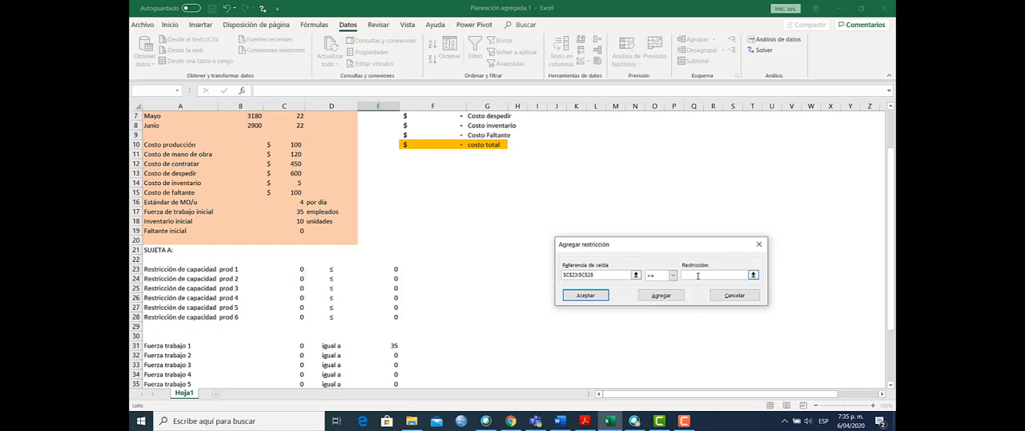
left_click_drag(386, 268, 394, 319)
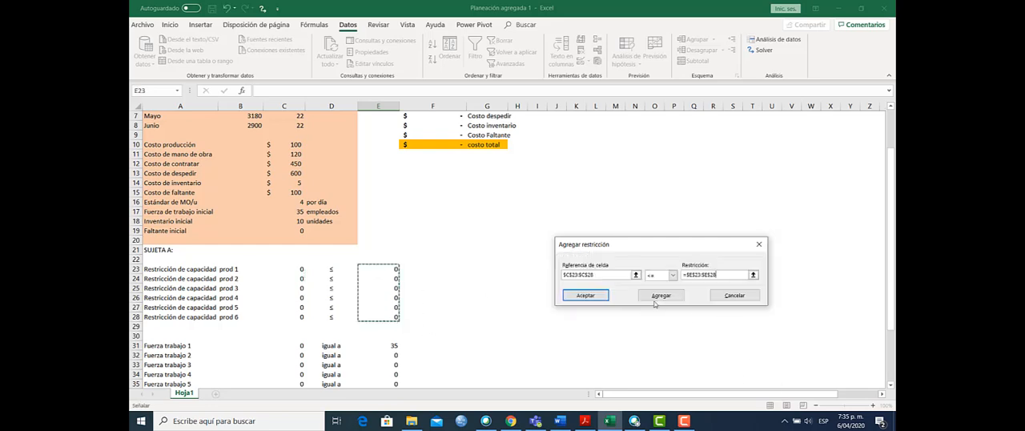
left_click(659, 297)
Step: Add the Solver workforce constraint that C31:C36 must equal E31:E36
left_click_drag(891, 185, 892, 201)
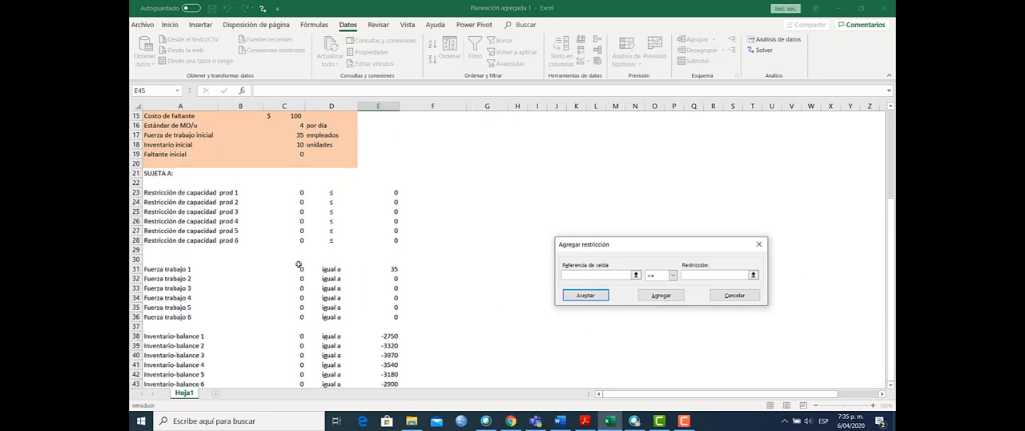
left_click_drag(299, 265, 301, 318)
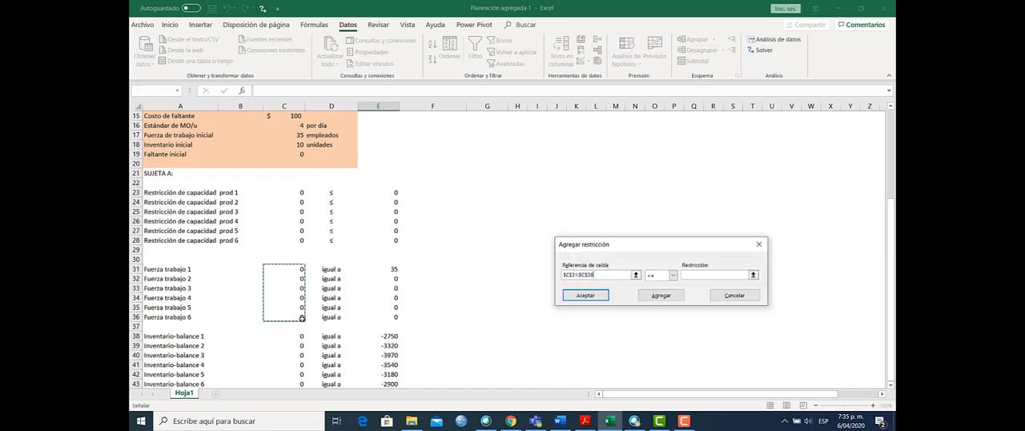
left_click(673, 275)
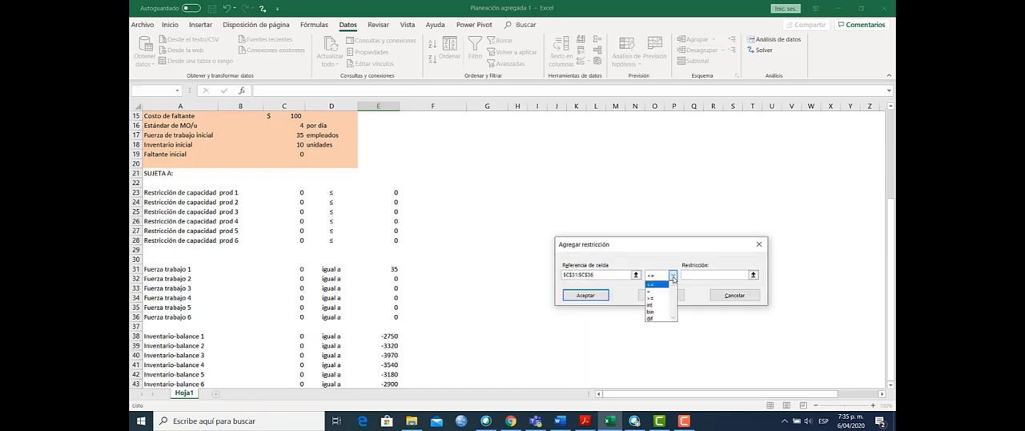
left_click(658, 292)
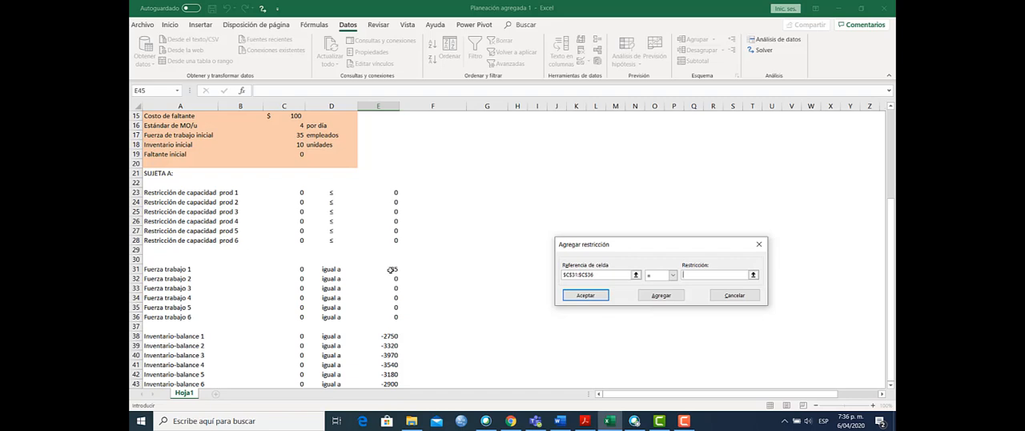
left_click_drag(392, 271, 398, 318)
left_click(663, 298)
Step: Add the inventory-balance constraint that C38:C43 must equal E38:E43 and return to the Solver parameters
mouse_move(298, 335)
left_mouse_down()
mouse_move(297, 387)
mouse_move(298, 345)
left_mouse_up()
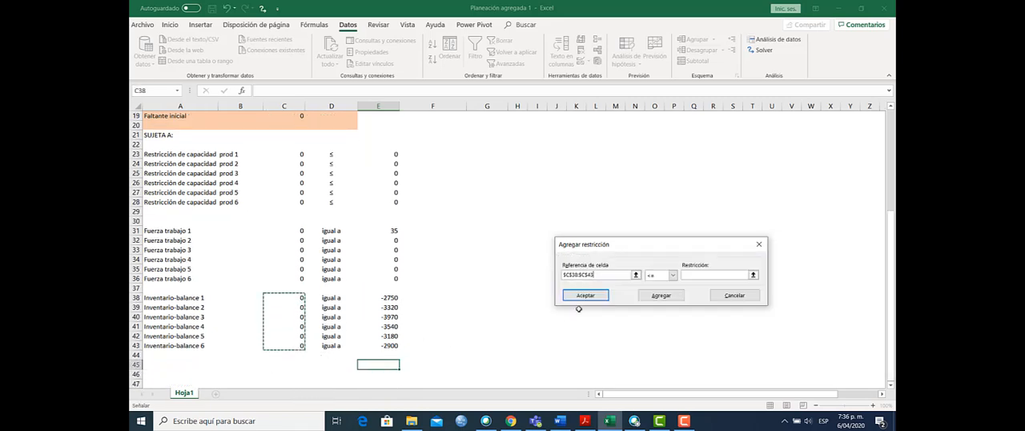
left_click(658, 274)
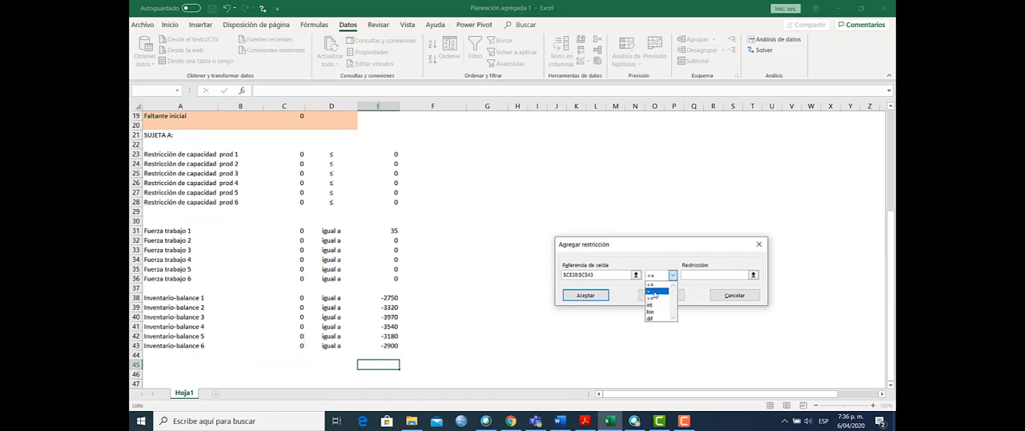
left_click(655, 292)
left_click_drag(381, 298, 397, 344)
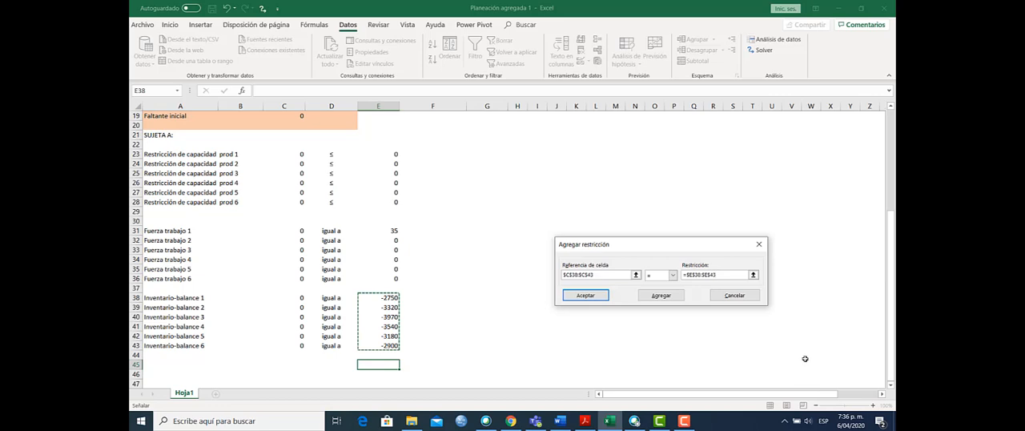
left_click(585, 296)
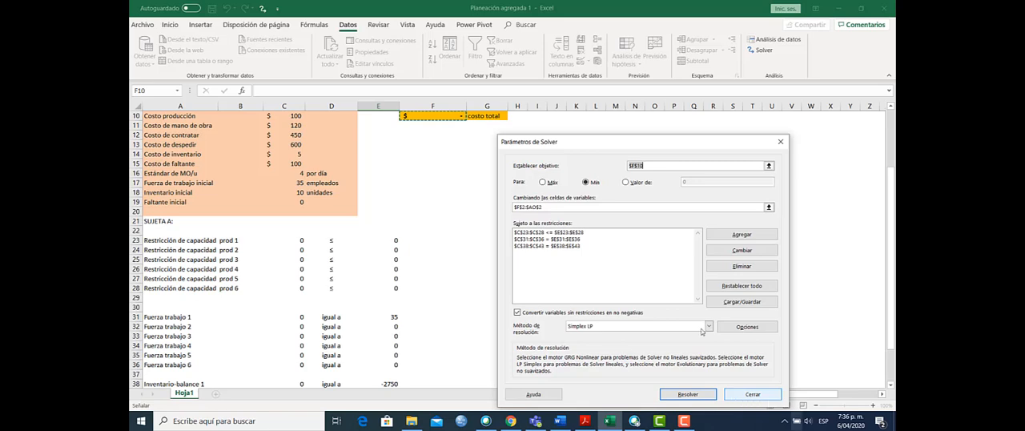
Step: Choose Simplex LP as the solving method, solve the model and keep the Solver solution
left_click(709, 327)
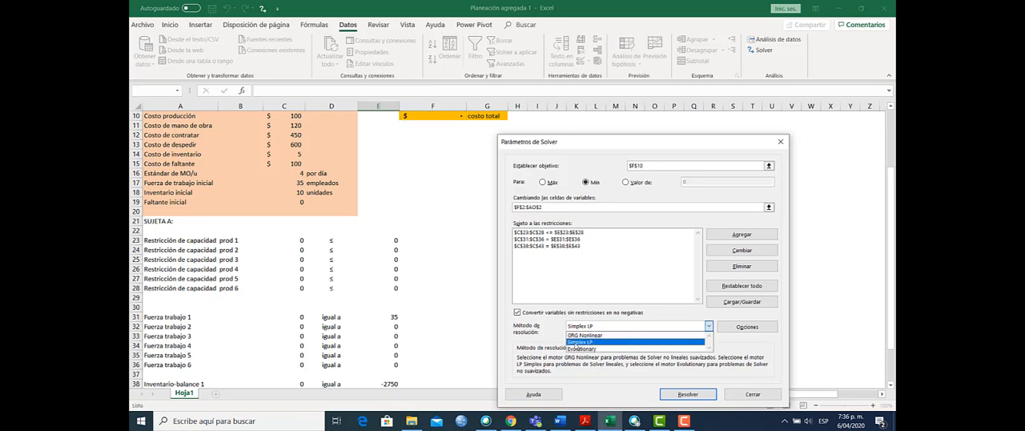
left_click(576, 343)
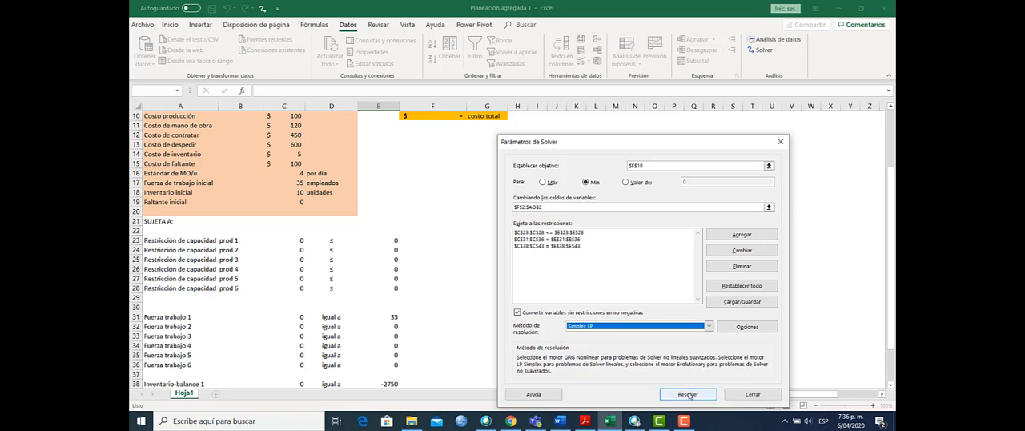
left_click(687, 394)
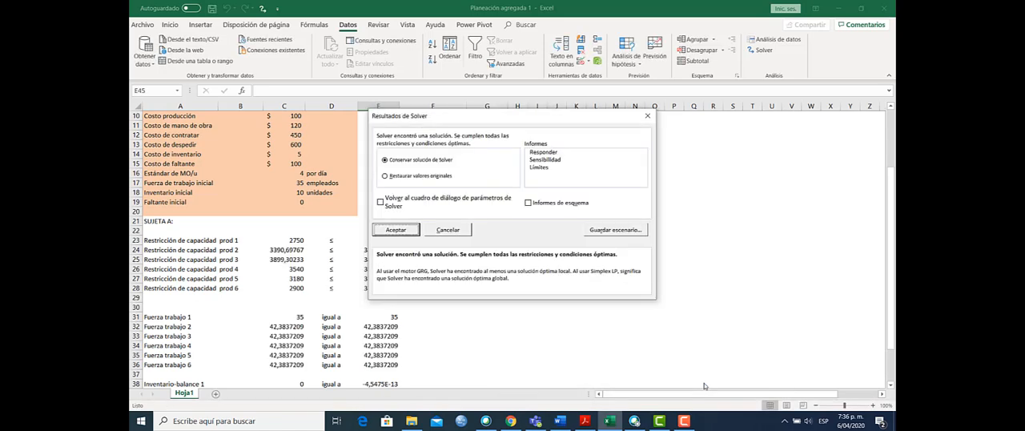
left_click(413, 232)
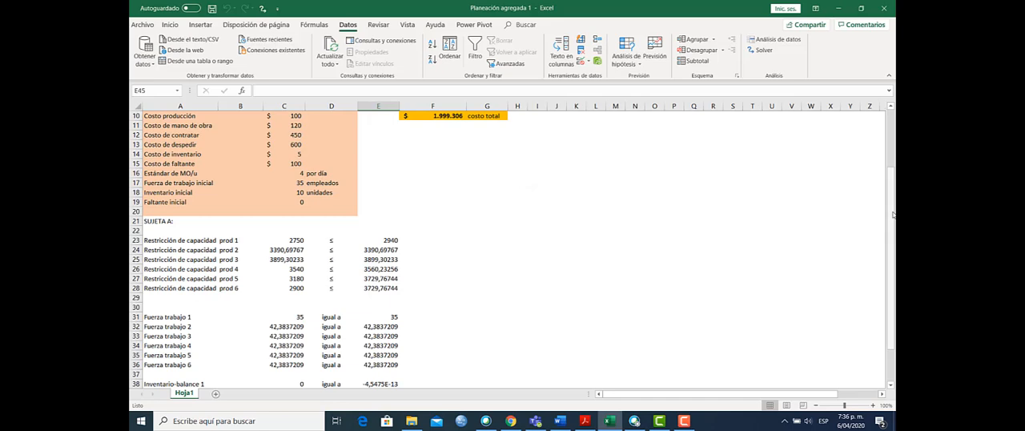
Step: Look over the solved variable row and enlarge the sheet zoom to 130% to read the cost results
left_click_drag(894, 215, 893, 152)
left_click_drag(747, 396, 797, 396)
left_click(881, 406)
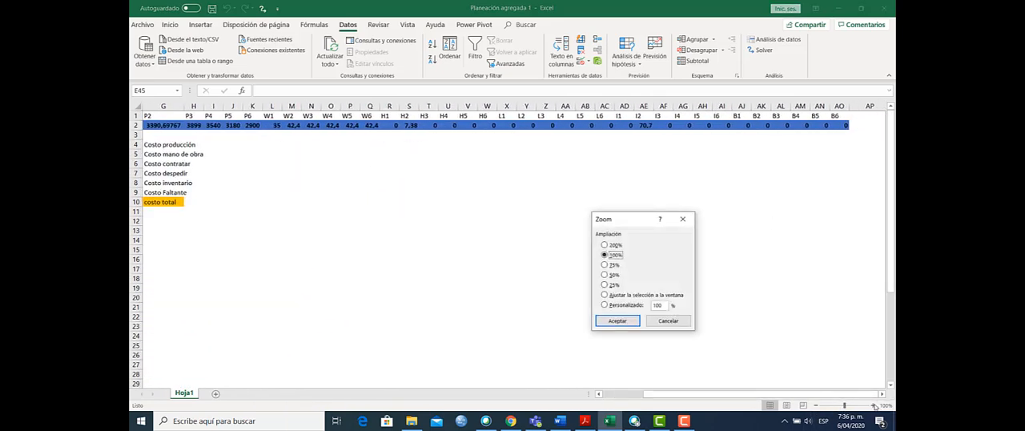
left_click(667, 321)
left_click(873, 405)
left_click(873, 406)
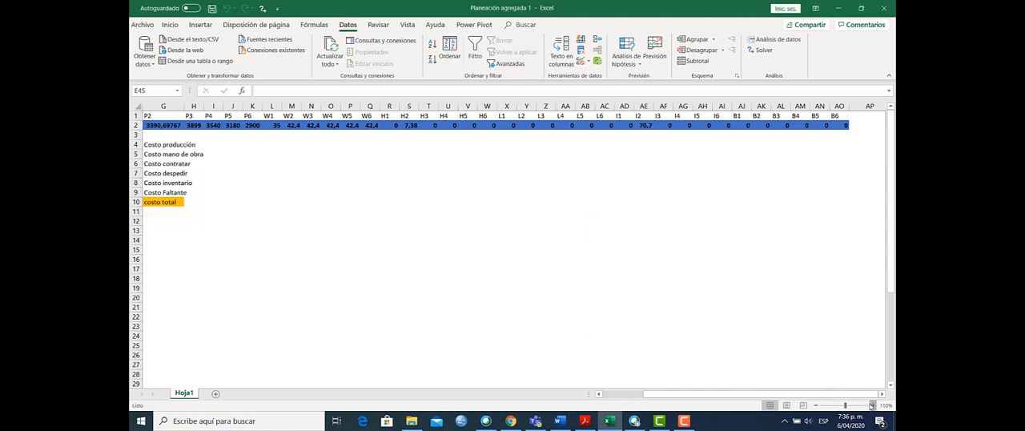
left_click(873, 406)
left_click_drag(783, 395, 702, 398)
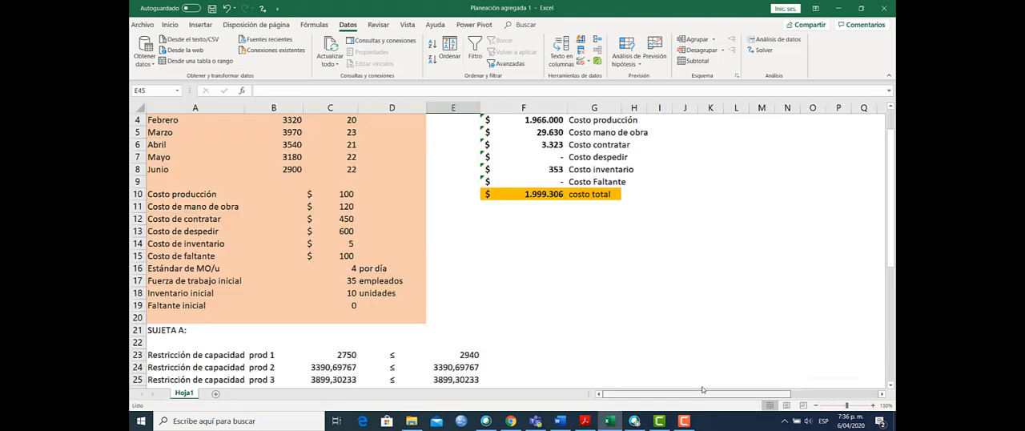
left_click_drag(885, 232, 895, 172)
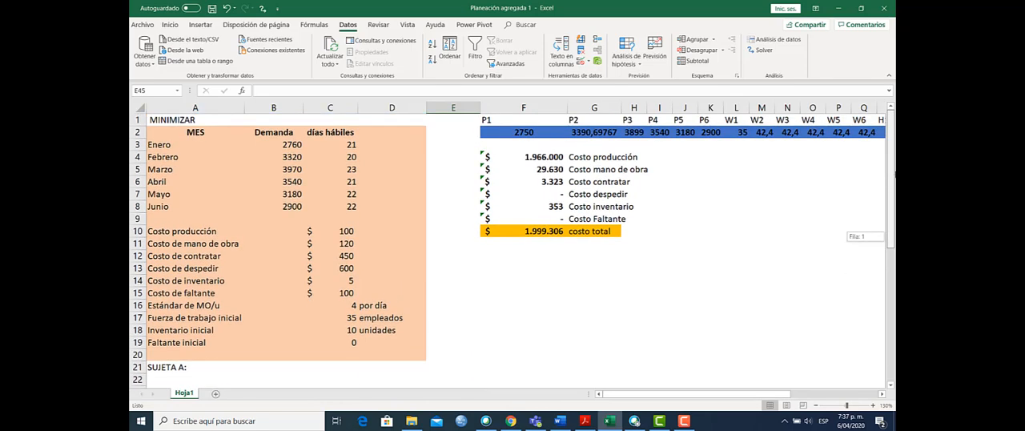
Step: Examine the total cost in F10 and each cost component formula from F4 to F9
left_click(541, 232)
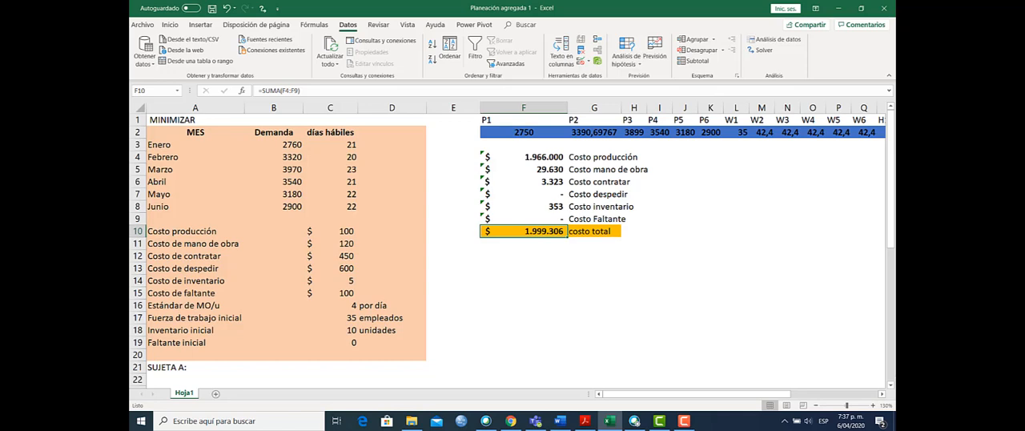
key("Up")
key("Up")
key("Up")
key("Up")
key("Up")
key("Up")
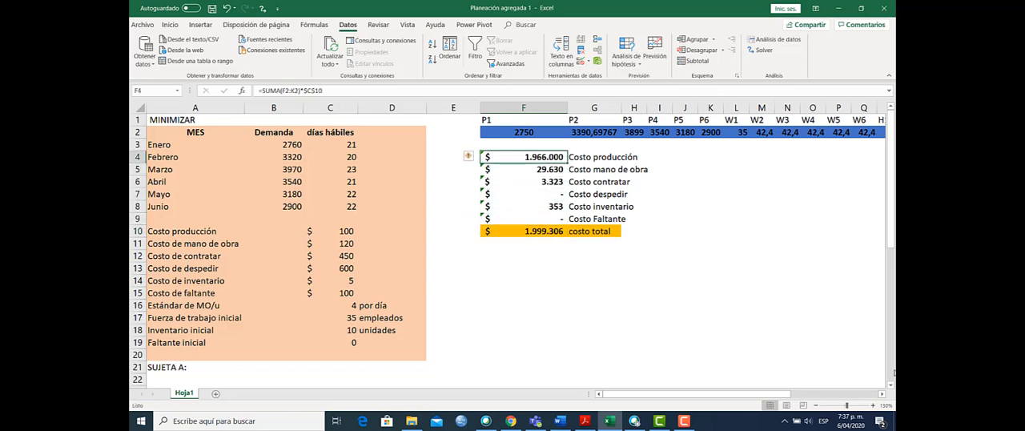
key("Down")
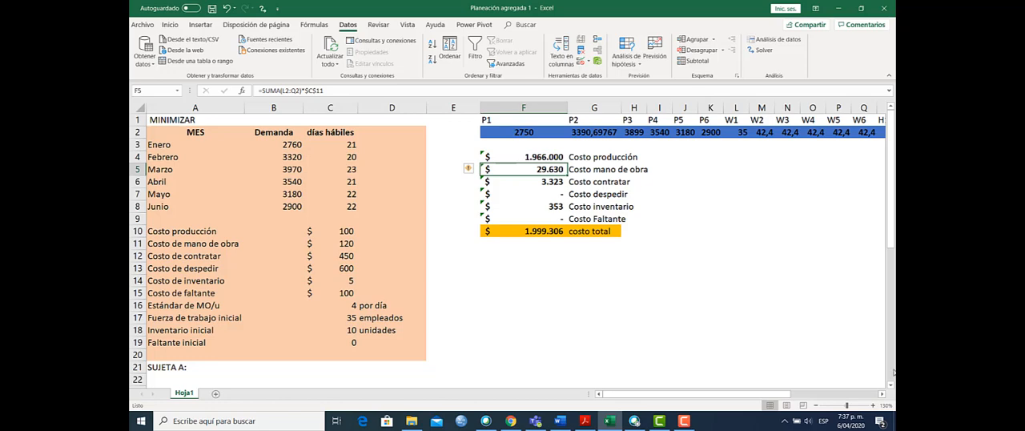
key("Down")
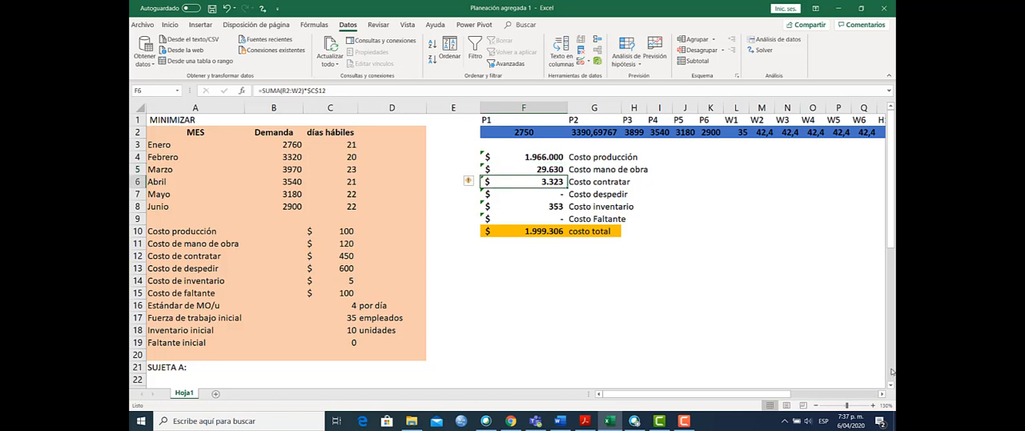
key("Down")
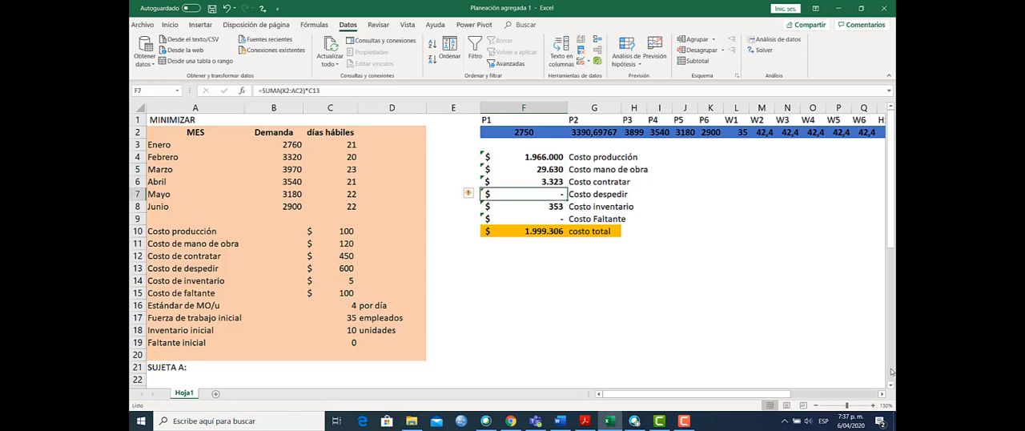
key("Down")
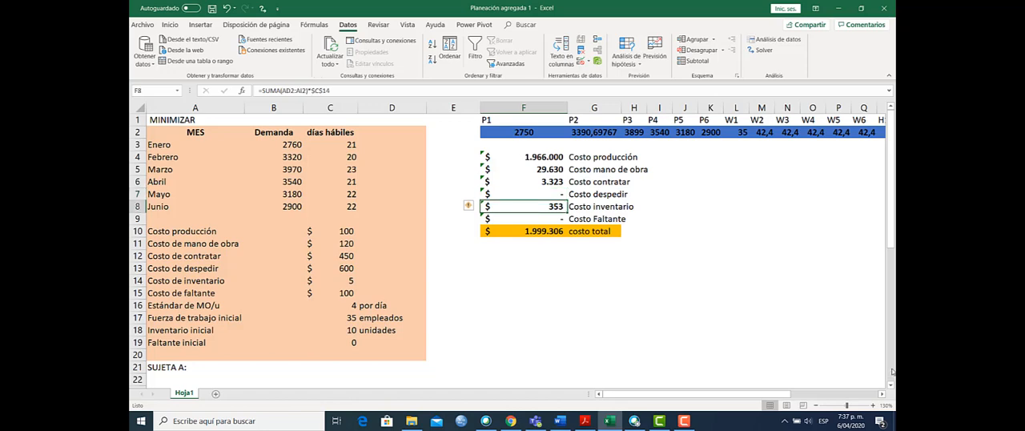
key("Down")
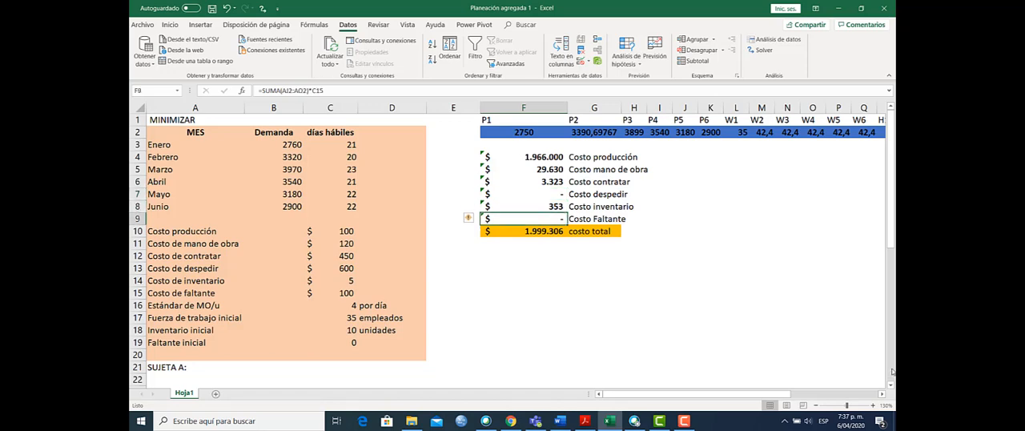
key("Up")
key("Up")
key("Up")
key("Up")
key("Up")
key("Up")
key("Up")
key("Up")
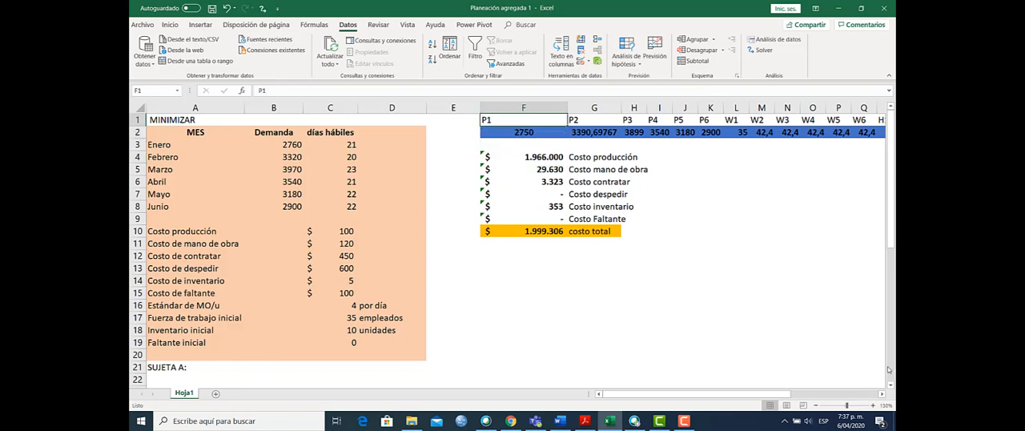
Step: Increase the font size of the solved variable values in F2:AO2 to 16
key("Down")
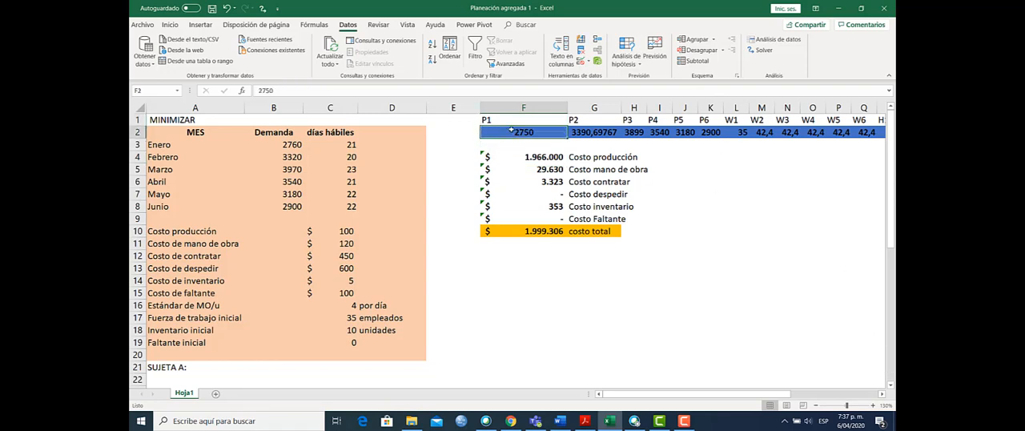
left_click_drag(539, 128, 804, 133)
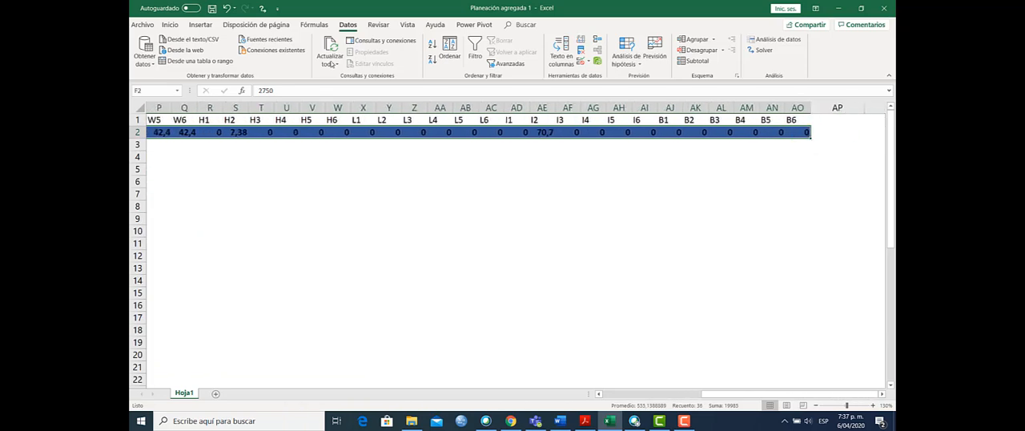
left_click(170, 24)
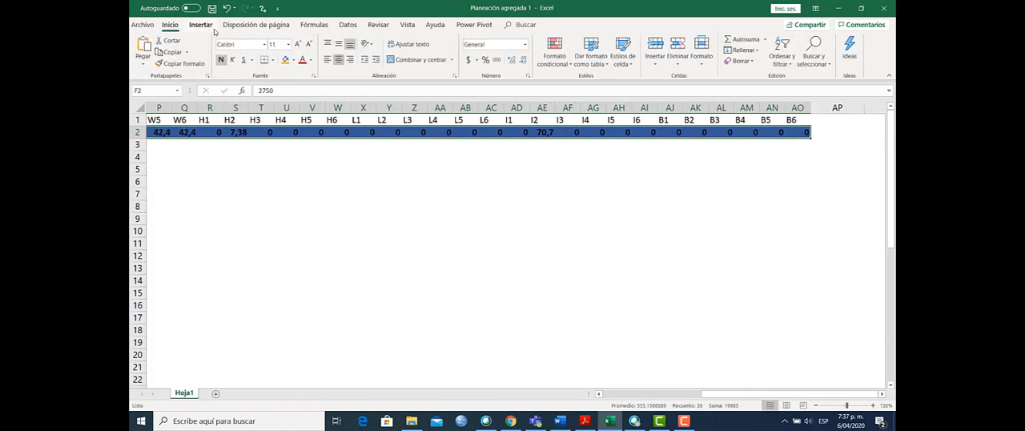
left_click(298, 45)
left_click(298, 44)
left_click(298, 45)
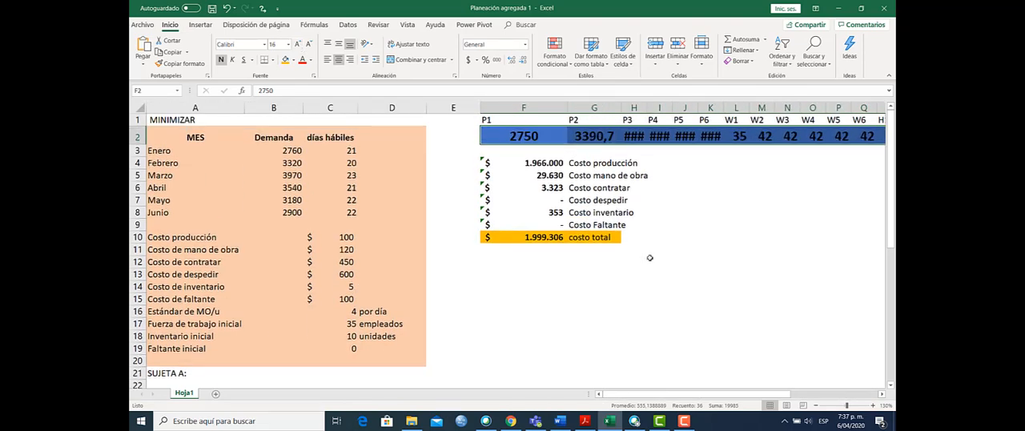
Step: Change the fill of the variable value row F2:AO2 to a light blue theme colour
left_click(293, 62)
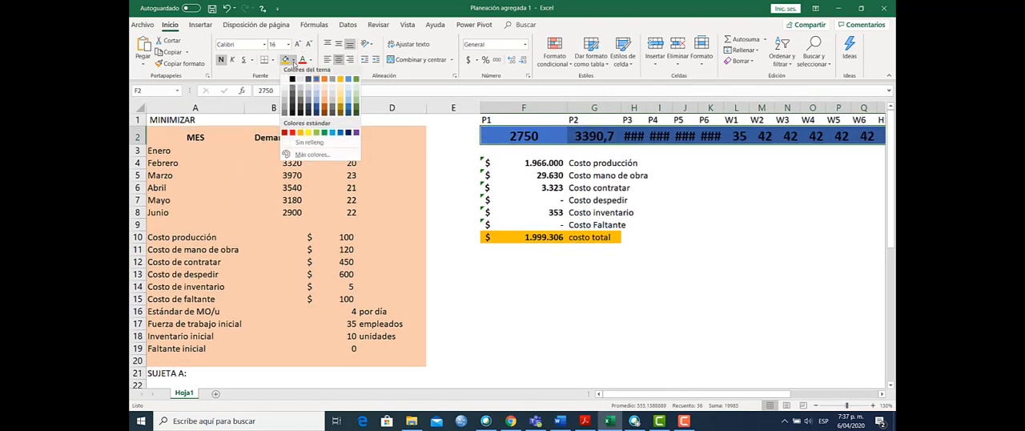
left_click(317, 88)
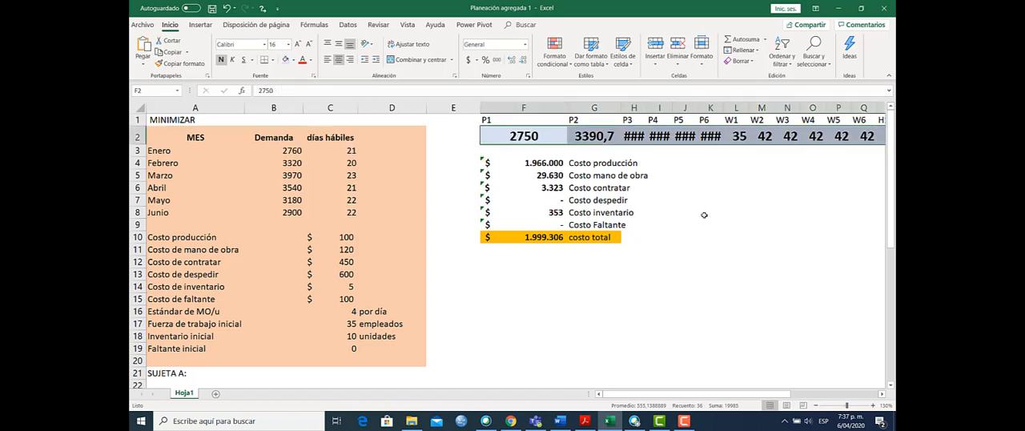
left_click(710, 212)
Step: Widen columns H to K so the production values P3 to P6 fit at the larger font size
left_click(634, 107)
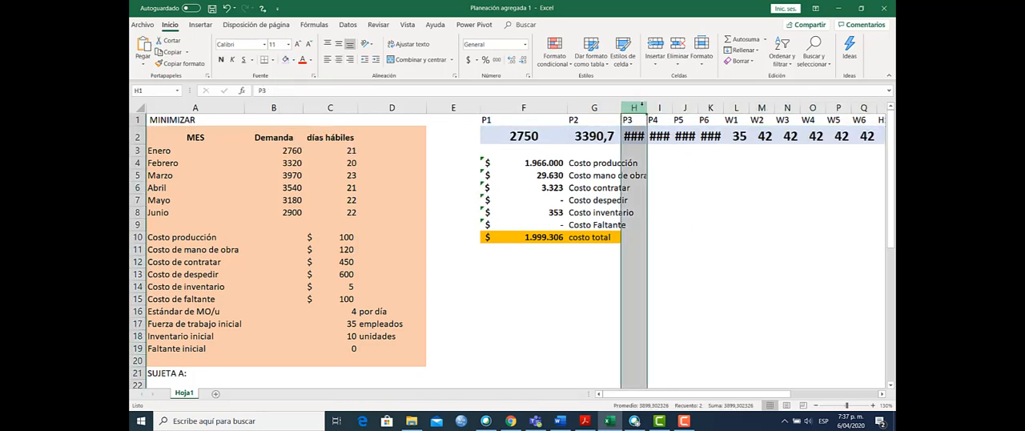
double_click(647, 107)
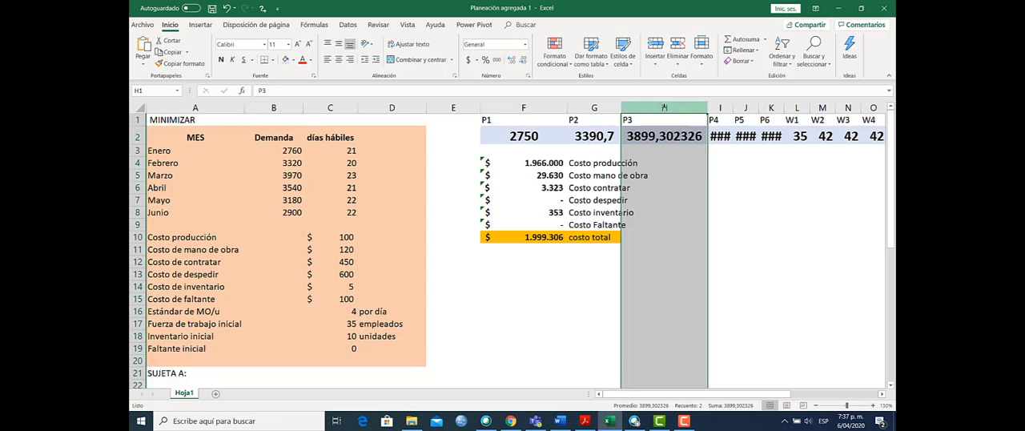
left_click(684, 163)
left_click_drag(664, 107, 568, 103)
double_click(568, 104)
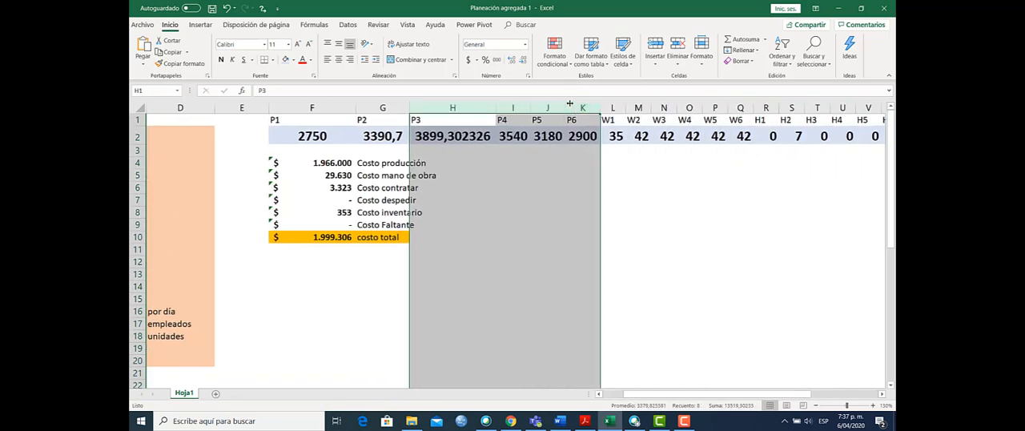
left_click(643, 197)
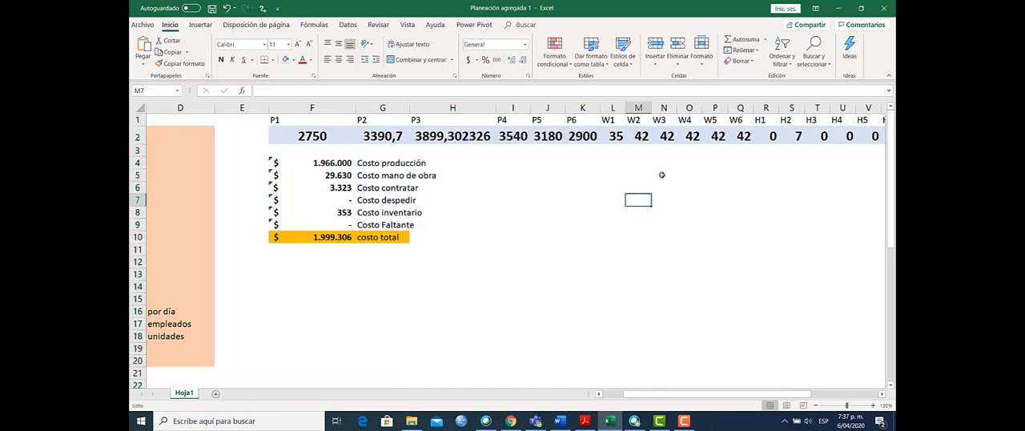
Step: Widen column S for H2 and column AE for I2 so their decimals are shown
left_click_drag(771, 394, 817, 394)
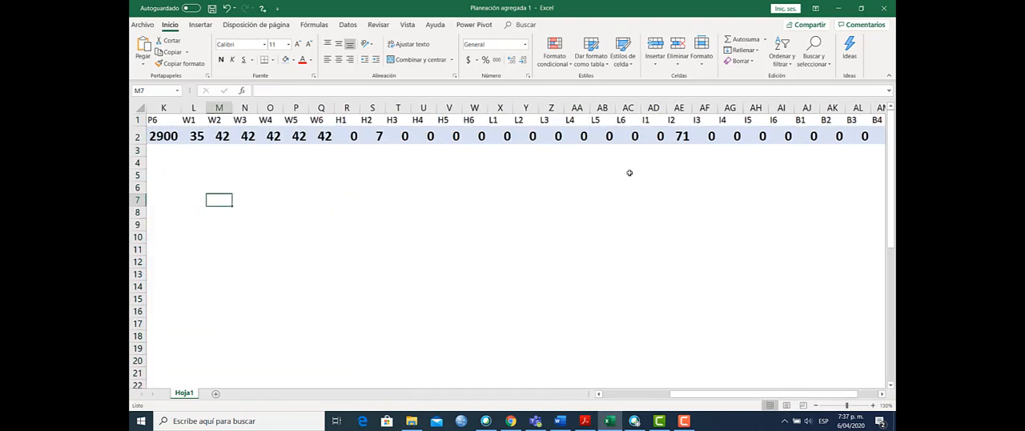
left_click(375, 136)
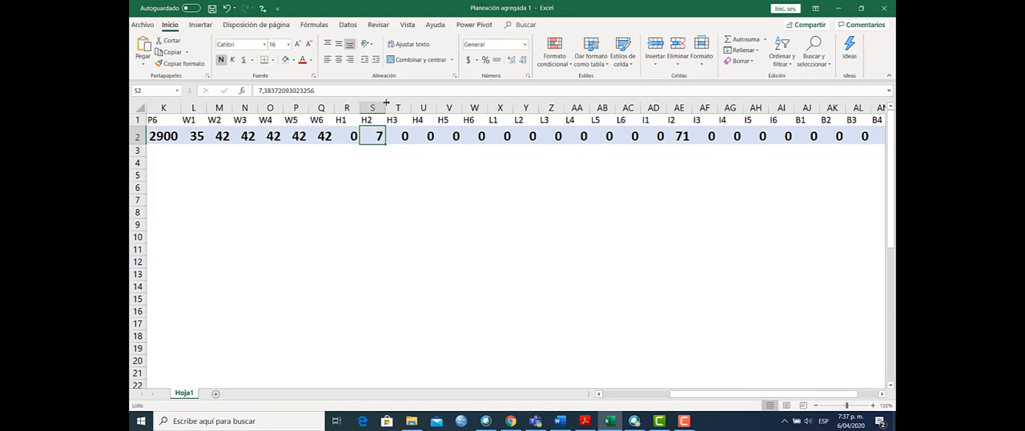
left_click_drag(386, 101, 408, 136)
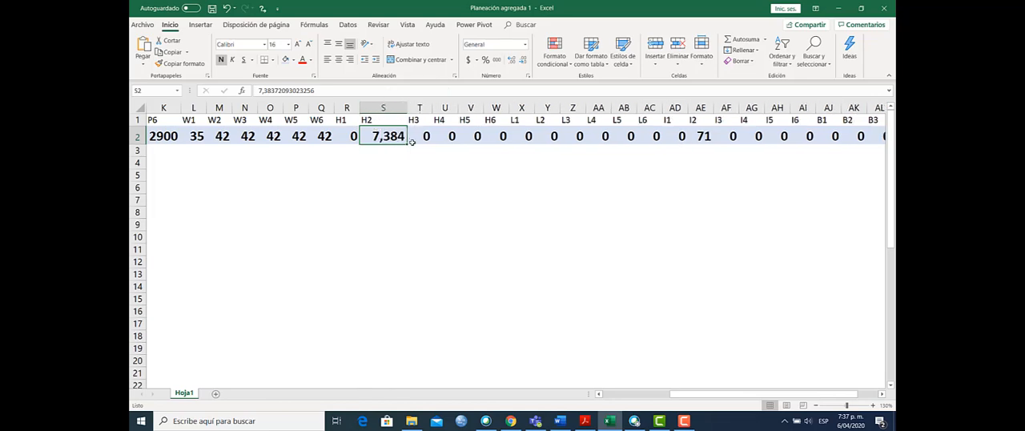
left_click(708, 107)
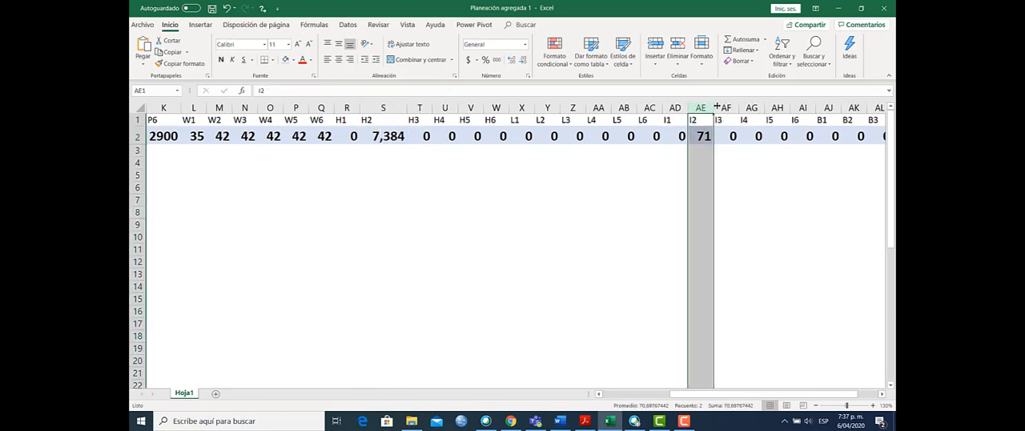
left_click_drag(714, 107, 726, 106)
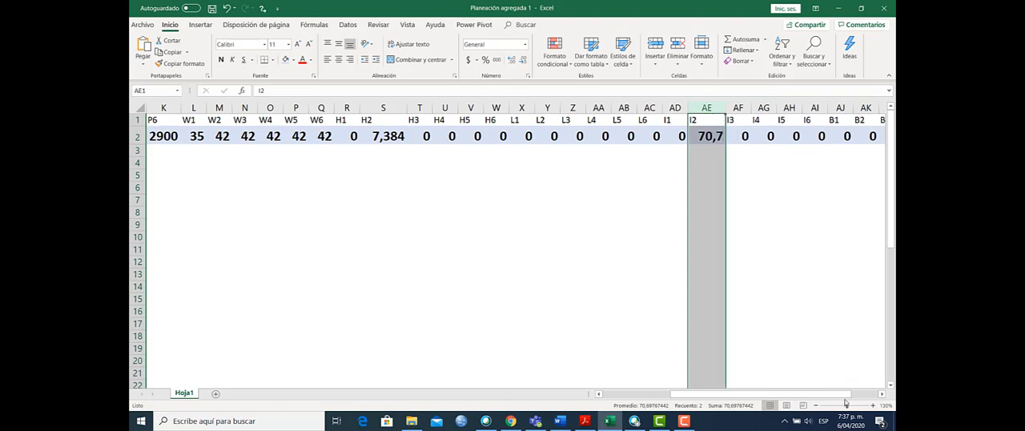
Step: Review the production values P1 and P2, and narrow column H so P3 shows only one decimal
left_click_drag(845, 395, 745, 403)
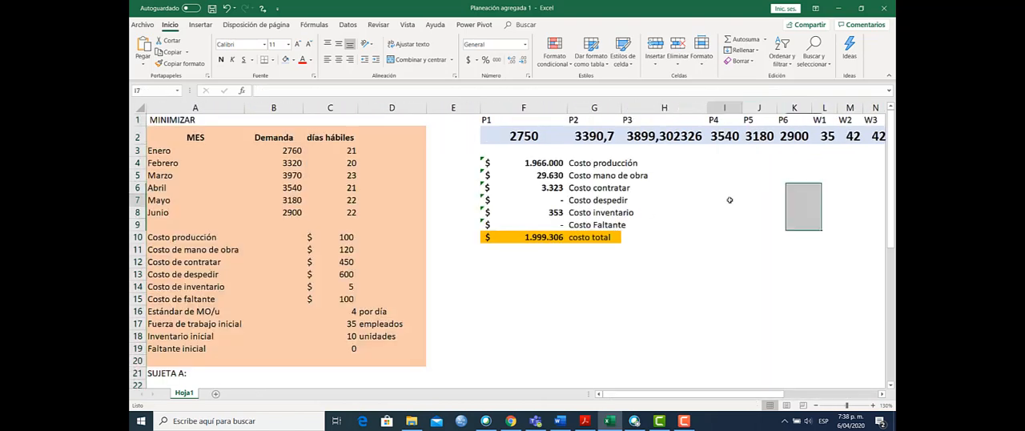
left_click(505, 132)
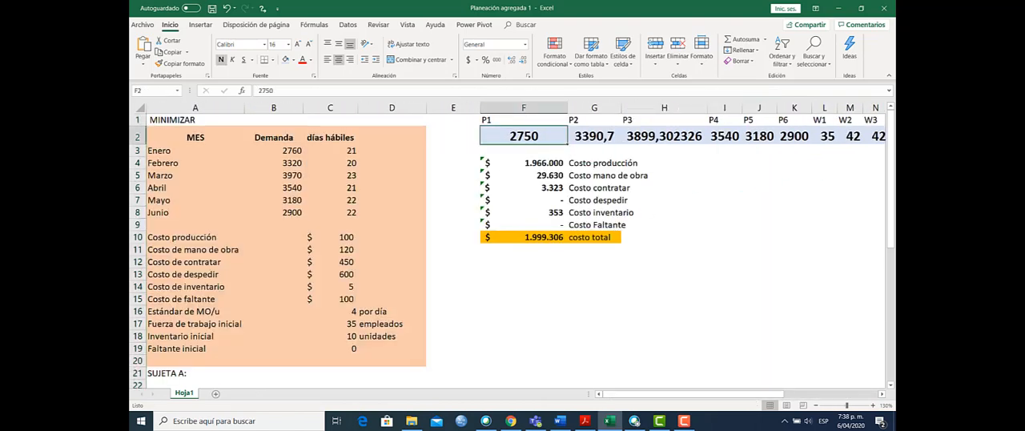
left_click(882, 394)
left_click(882, 394)
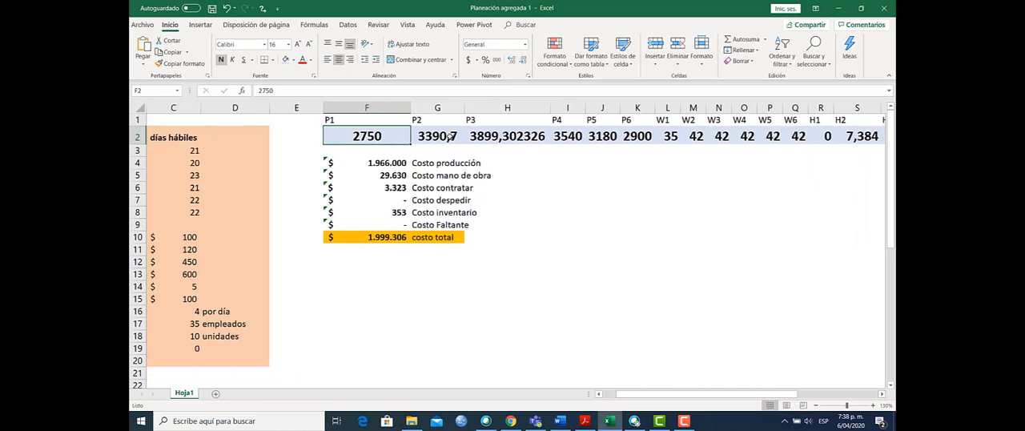
key("Right")
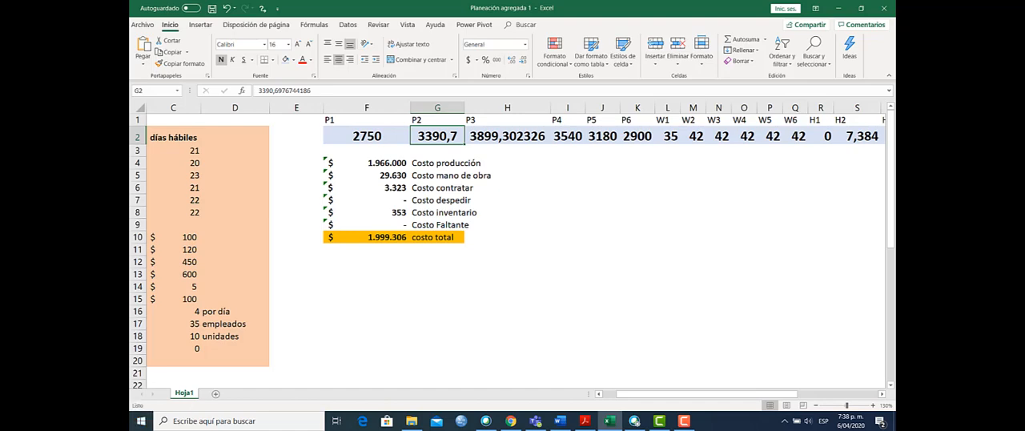
left_click_drag(550, 107, 519, 108)
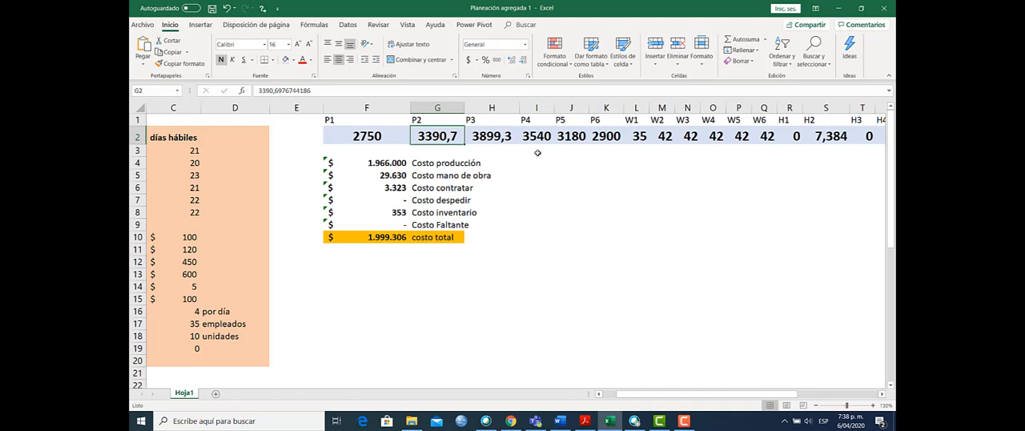
Step: Examine the planned production values for P3 to P6 in row 2
left_click(504, 140)
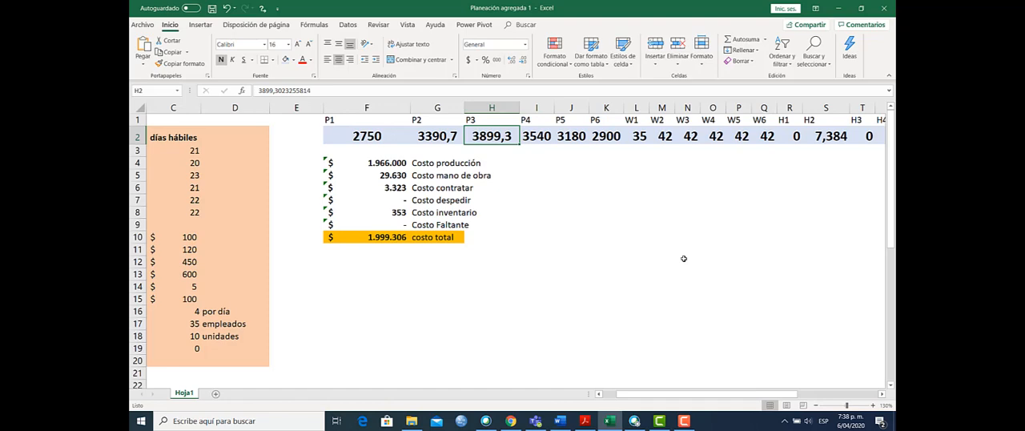
left_click(527, 137)
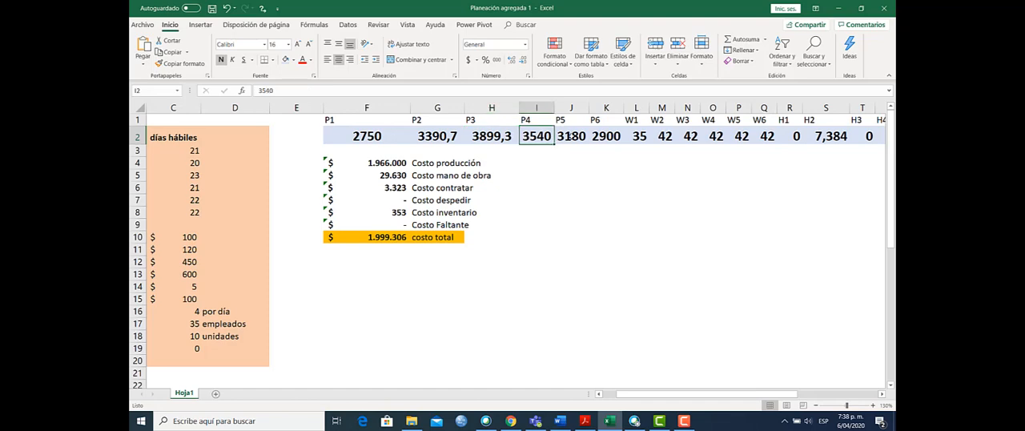
left_click(569, 137)
left_click(621, 136)
Step: Examine the workforce values W1 to W6 in row 2 month by month
left_click_drag(790, 394, 804, 394)
left_click(518, 138)
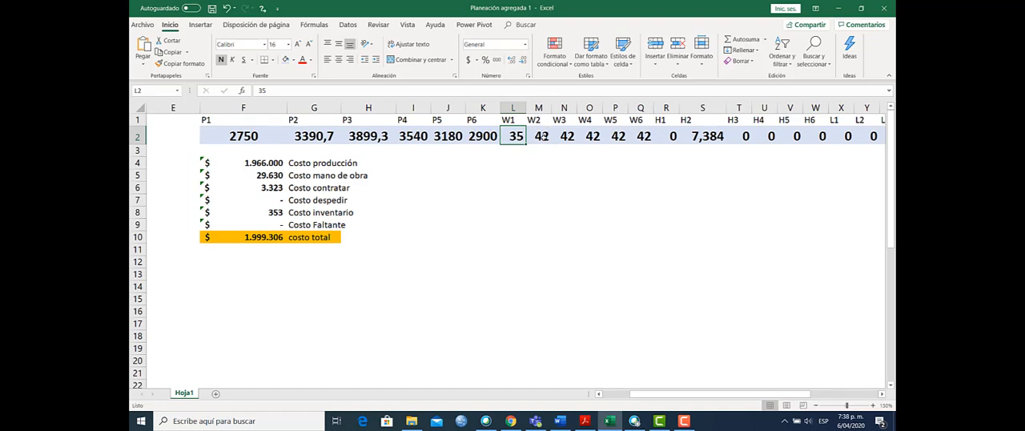
left_click(545, 137)
left_click(572, 138)
left_click(595, 137)
left_click(624, 137)
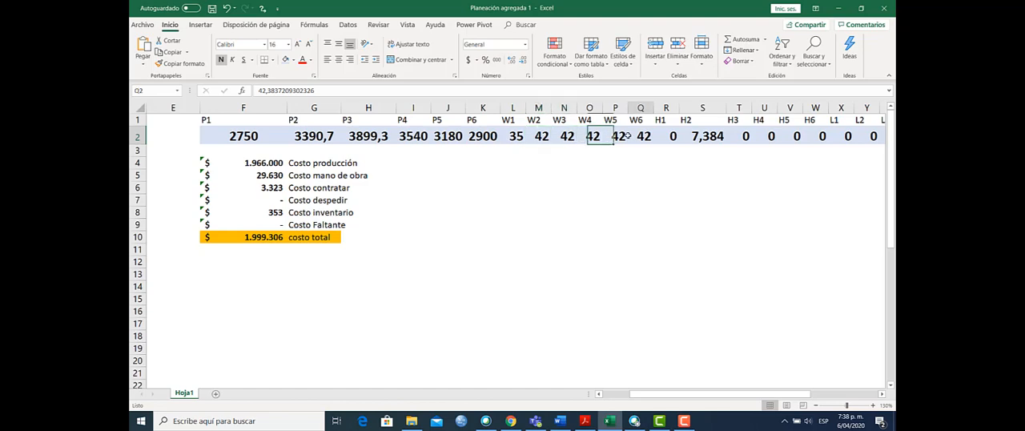
left_click(644, 137)
left_click(519, 136)
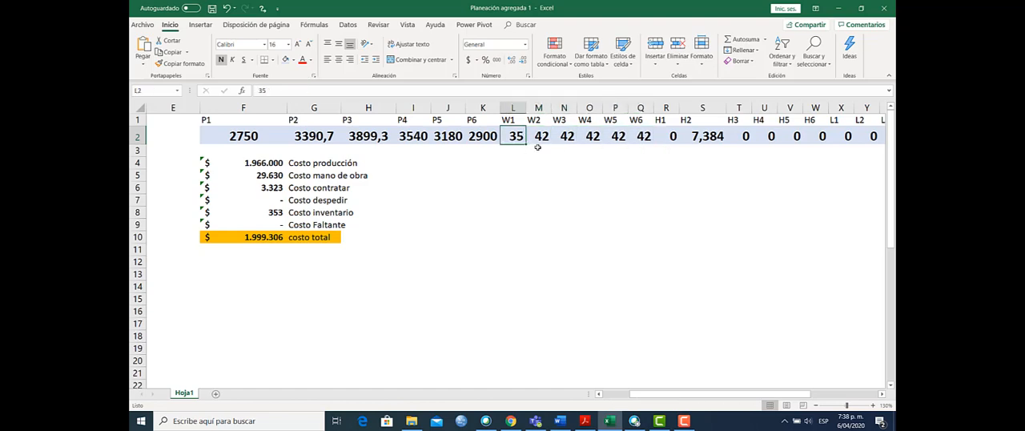
left_click(537, 141)
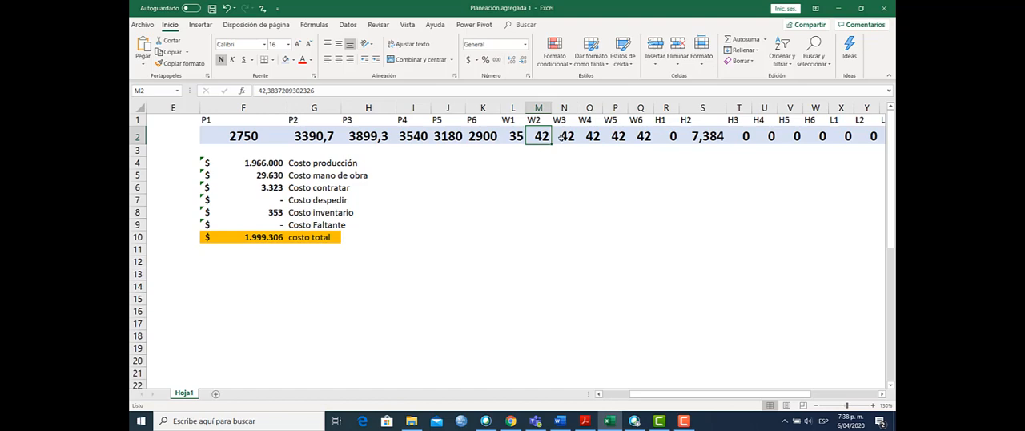
left_click(563, 137)
left_click(595, 137)
left_click(614, 137)
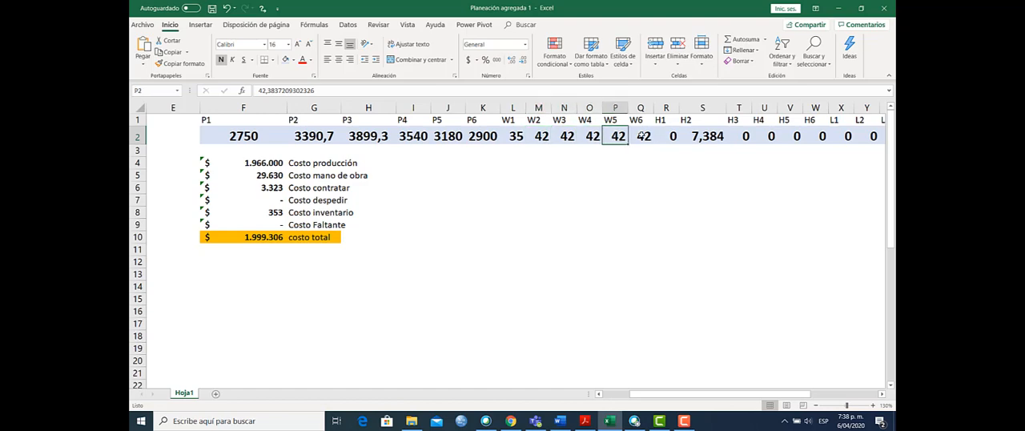
left_click(645, 136)
Step: Examine the hiring values H1 to H6 and the layoff values starting at L1 in row 2
left_click_drag(724, 394, 766, 393)
left_click(386, 137)
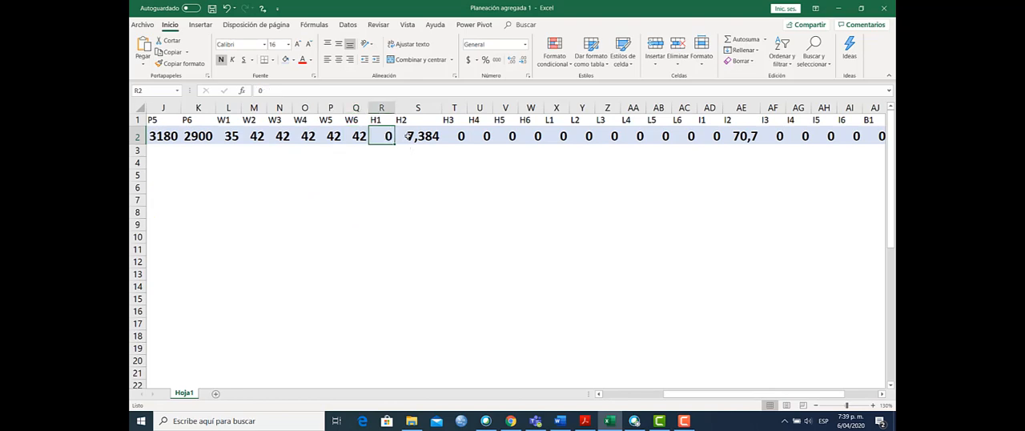
left_click(413, 136)
left_click(457, 136)
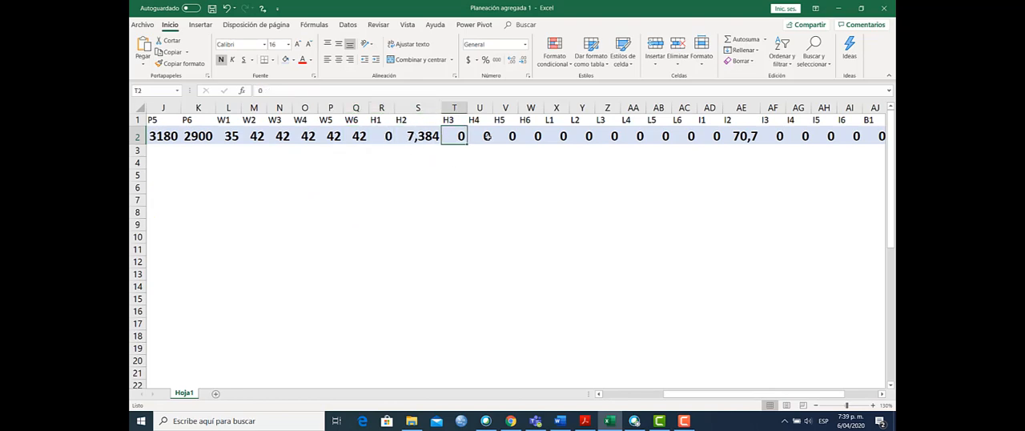
left_click(483, 136)
left_click(530, 137)
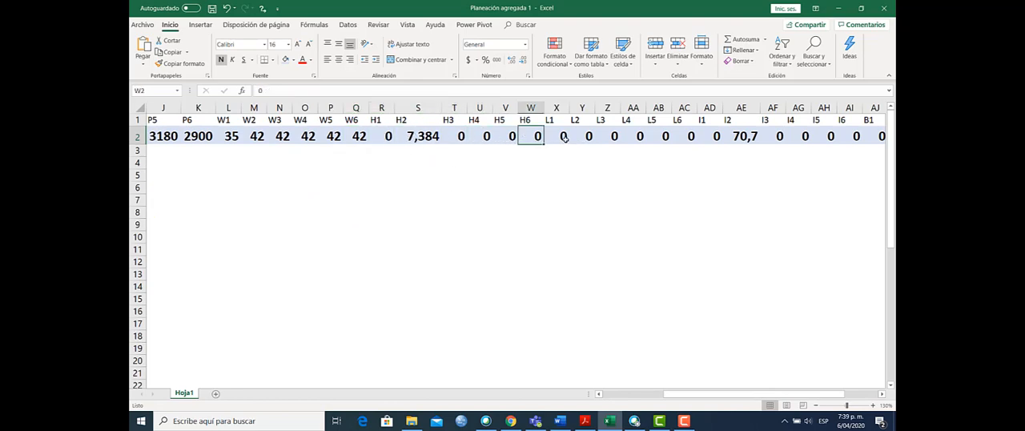
left_click(564, 137)
left_click(603, 137)
left_click(650, 136)
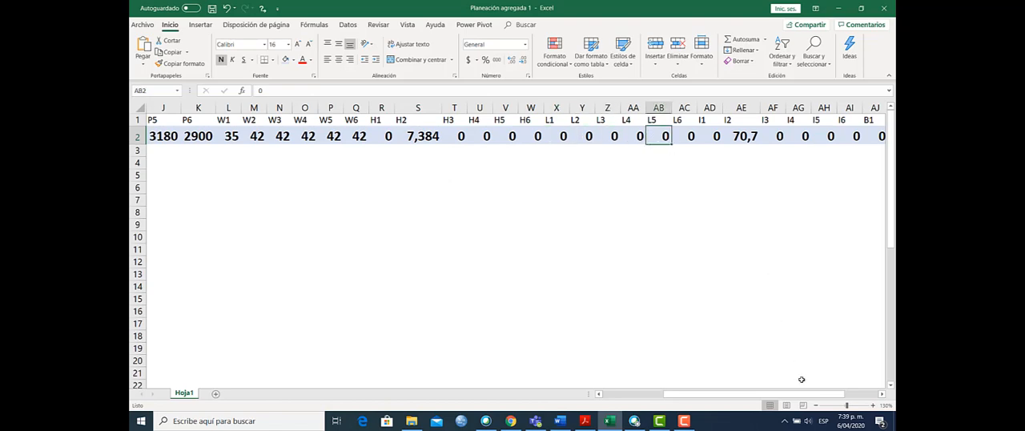
Step: Check the inventory value I2 in AE2 and the inventory cost formula in F8
left_click_drag(804, 394, 837, 394)
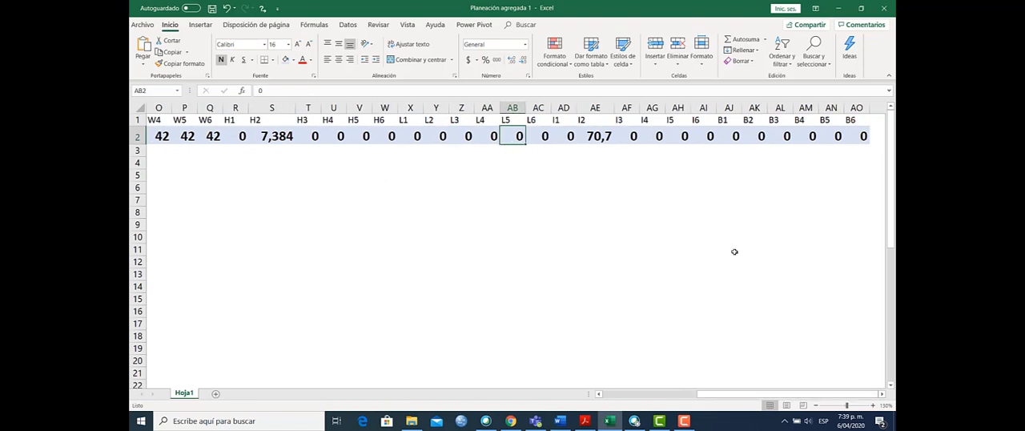
left_click(609, 136)
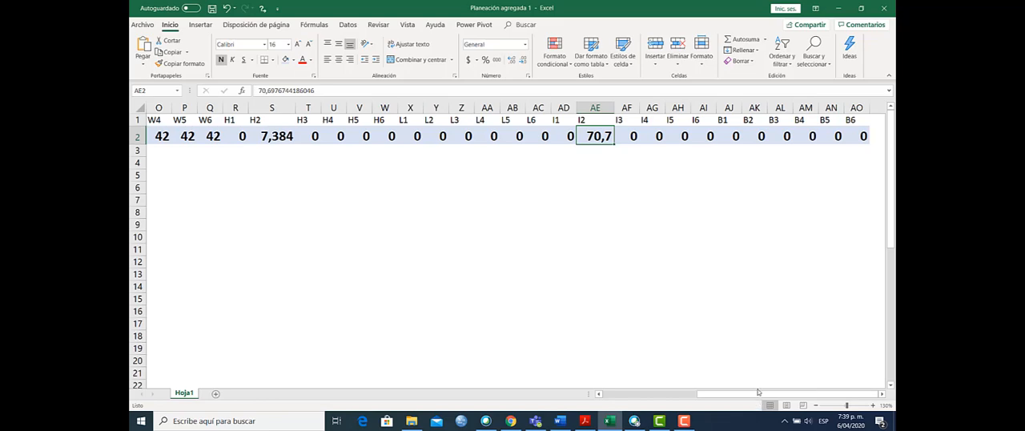
left_click_drag(759, 397, 642, 406)
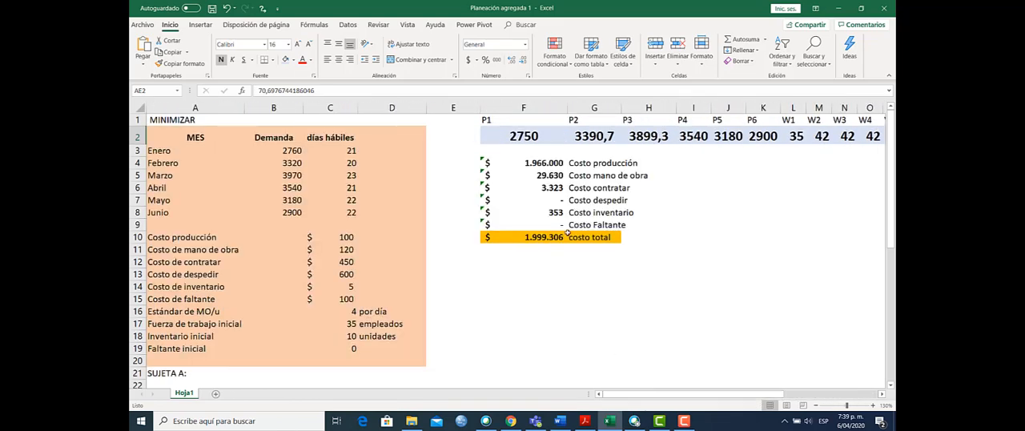
left_click(536, 210)
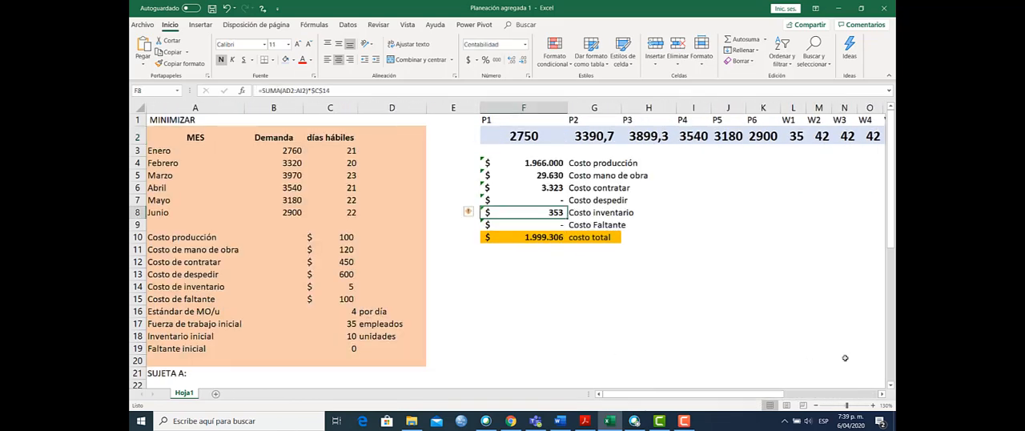
Step: Examine the planned production values for products 1 to 6 in the capacity constraints, cells C23 to C28
left_click_drag(894, 251, 894, 334)
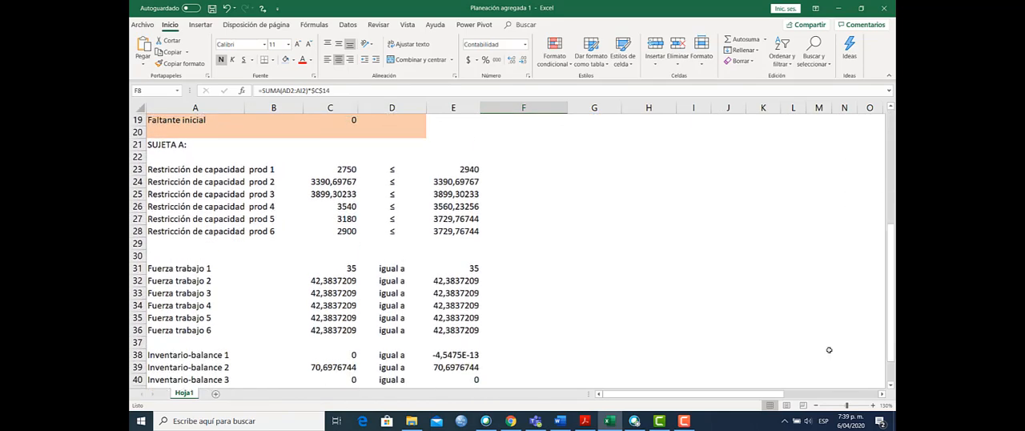
left_click(350, 184)
left_click(350, 194)
left_click(350, 218)
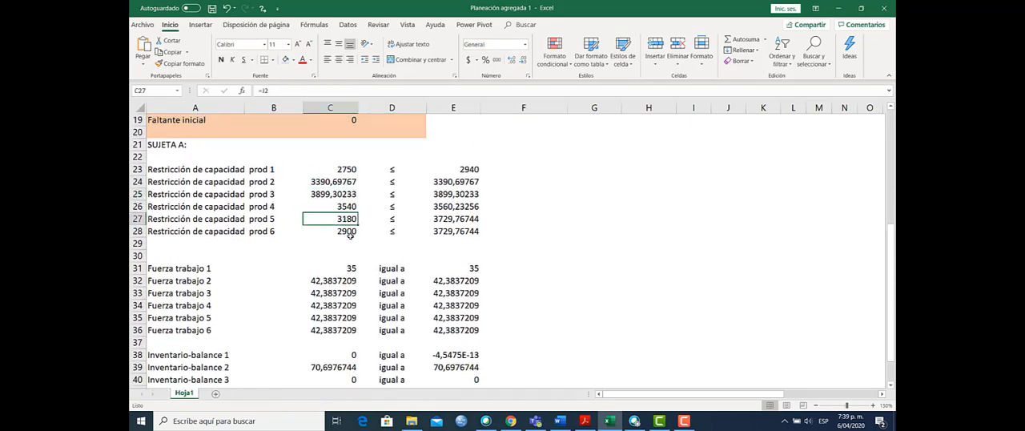
left_click(350, 232)
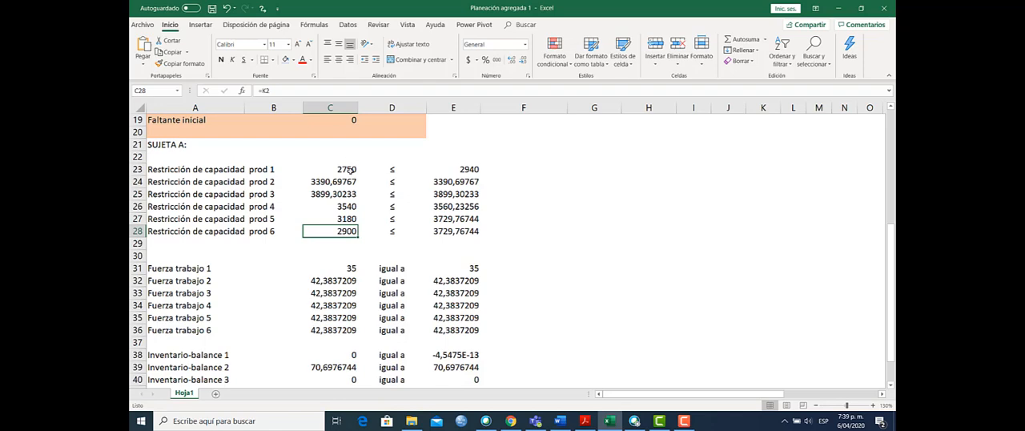
left_click(350, 169)
left_click(349, 182)
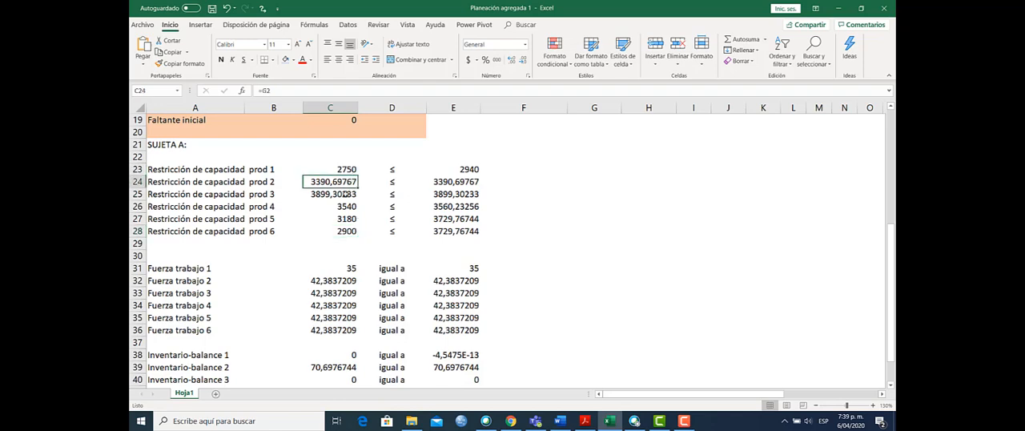
left_click(342, 196)
left_click(339, 216)
left_click(351, 171)
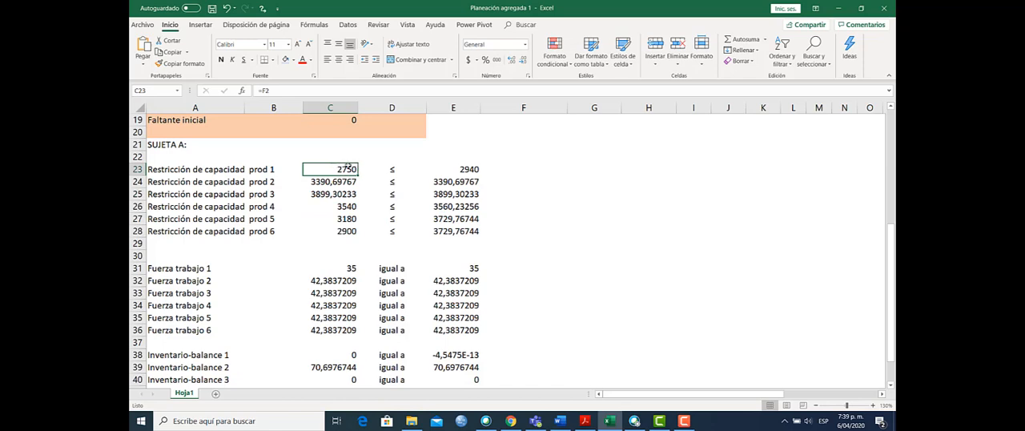
Step: Compare the capacity limits in E23 to E28 with the planned production of periods 4 to 6 in C26 to C28
left_click(460, 173)
left_click(458, 194)
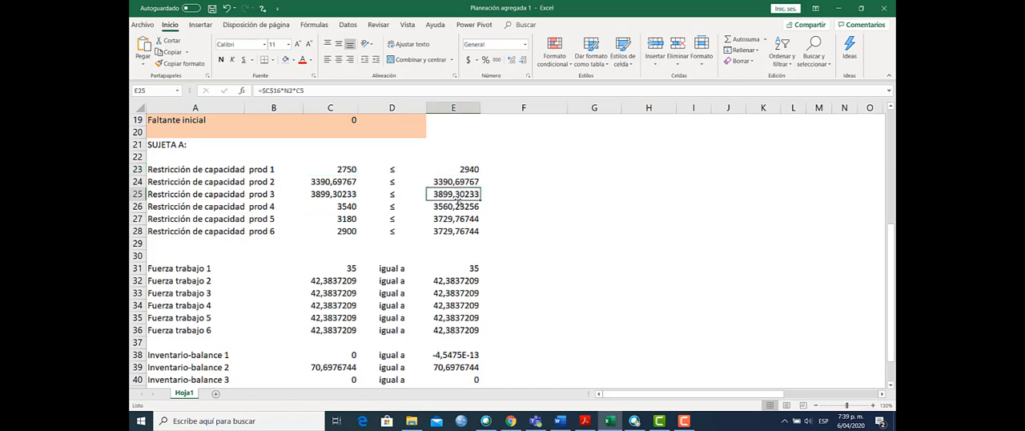
left_click(458, 220)
left_click(457, 232)
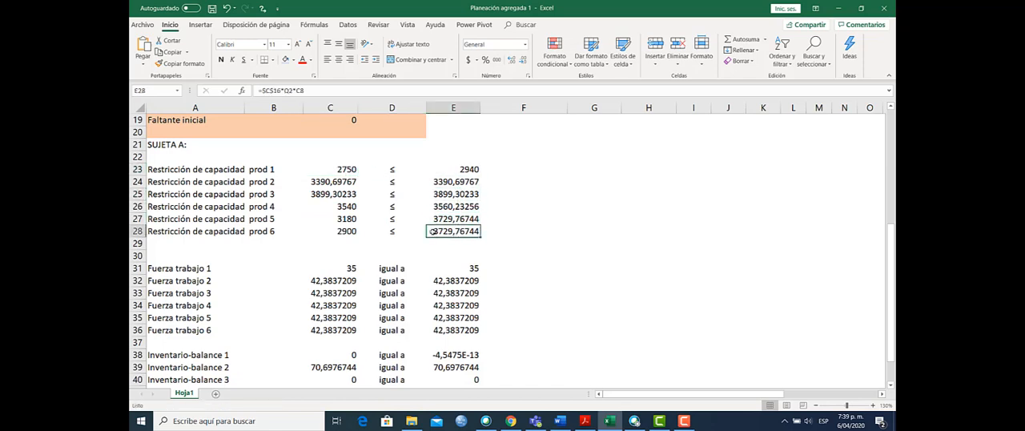
left_click(350, 207)
left_click(350, 218)
left_click(350, 232)
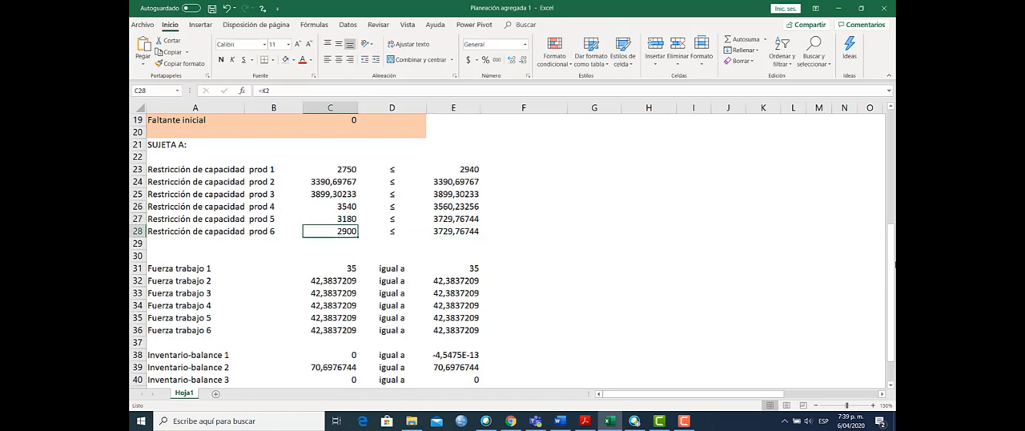
Step: Check the workforce constraint in E34 and the inventory balance formulas in E38 to E43
scroll(893, 272, "down", 1)
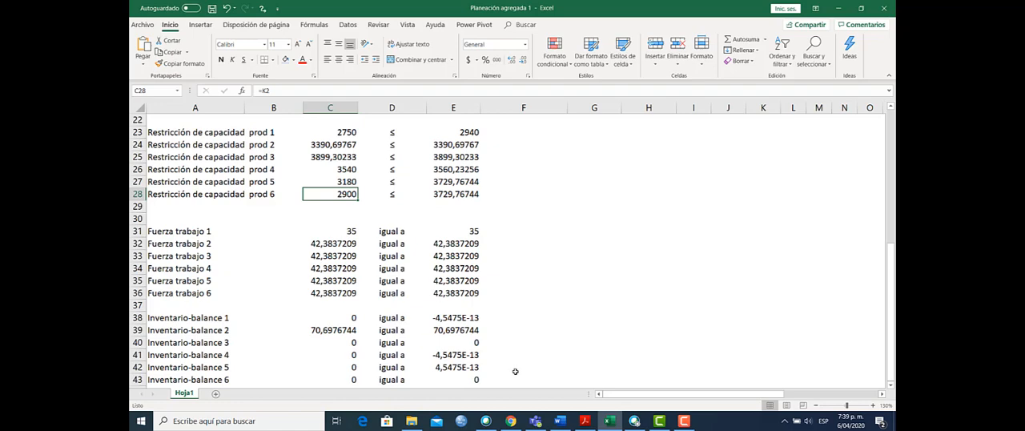
left_click(464, 271)
left_click(448, 320)
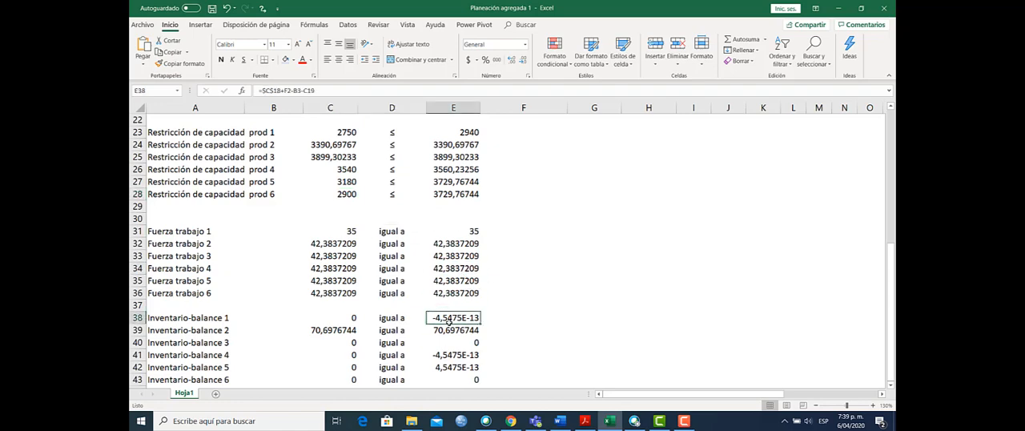
left_click(446, 331)
left_click(449, 356)
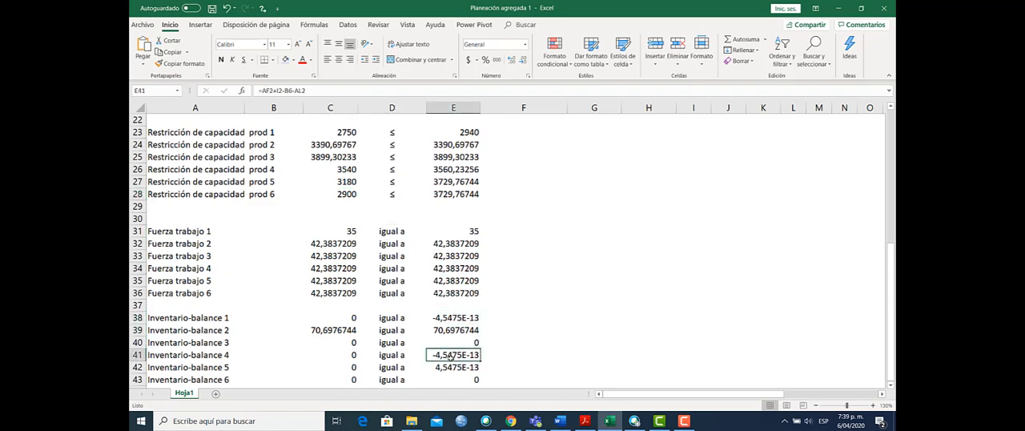
left_click(451, 365)
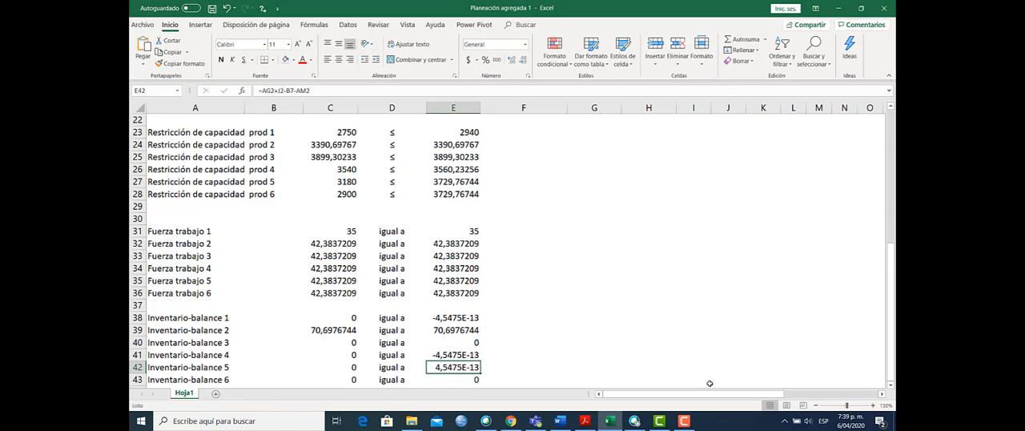
left_click(435, 381)
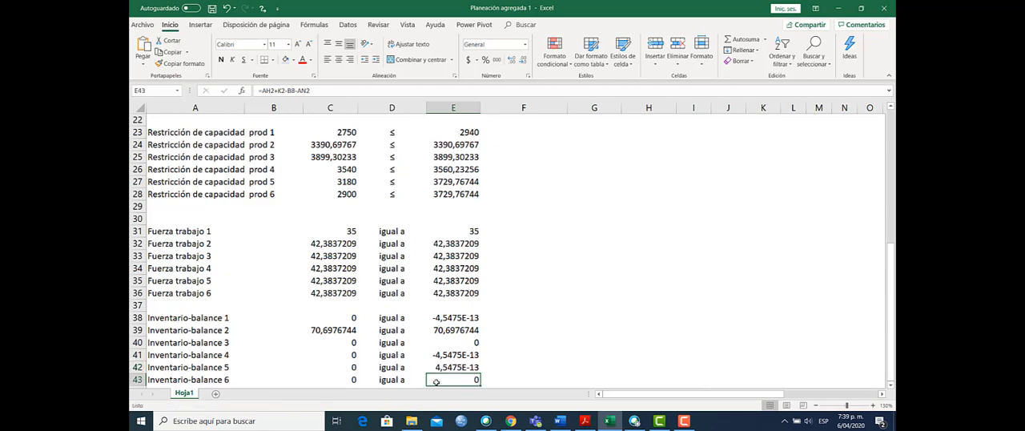